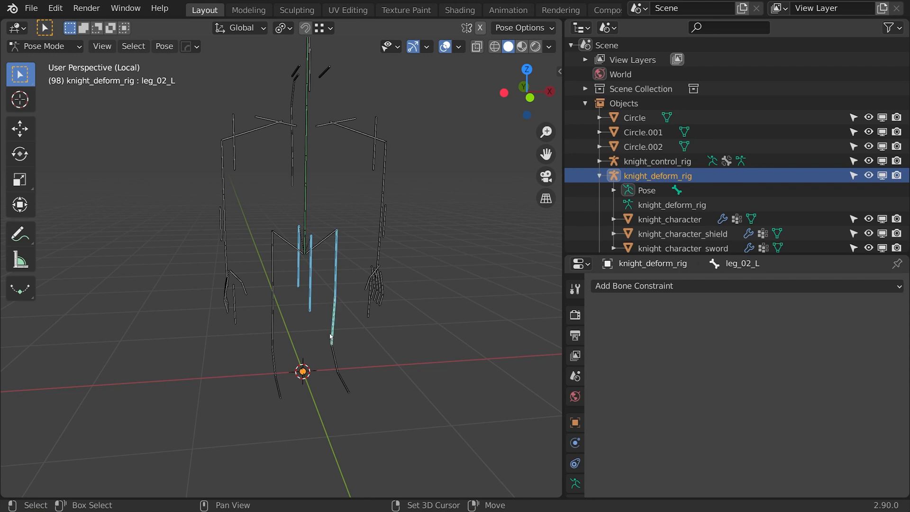
# Step: Duplicate the selected leg, toe and flap bones in place and separate the copies into their own armature object
pyautogui.keyDown('shift'); pyautogui.click(278, 385); pyautogui.keyUp('shift')
pyautogui.keyDown('shift'); pyautogui.click(273, 279); pyautogui.keyUp('shift')
pyautogui.moveTo(280, 284); pyautogui.dragTo(307, 295, button='middle')
pyautogui.press('Tab')
pyautogui.hotkey('shift', 'd')
pyautogui.rightClick(306, 293)
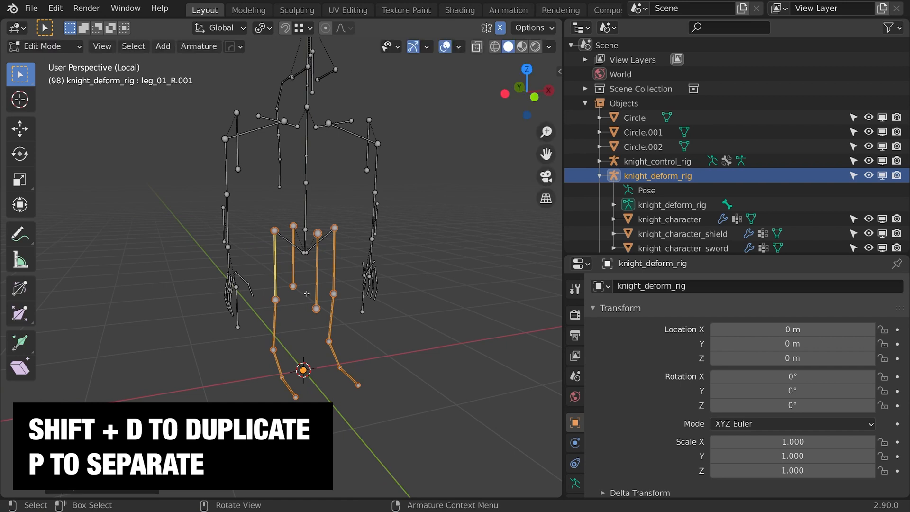
pyautogui.press('p')
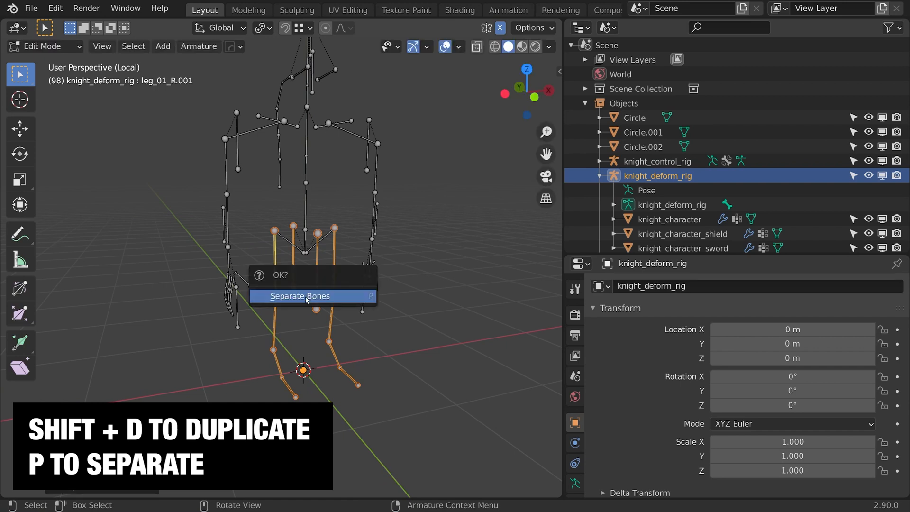
pyautogui.click(294, 299)
pyautogui.press('Tab')
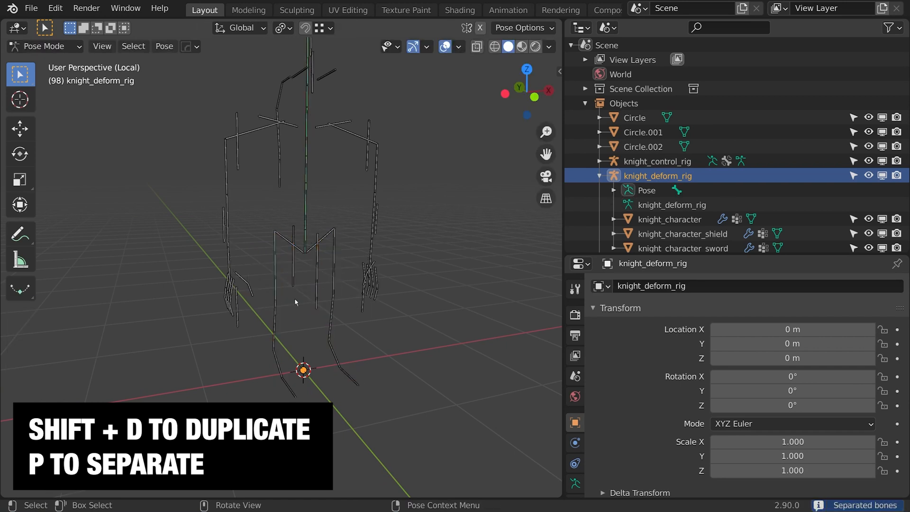
# Step: Join the separated knight_deform_rig.001 armature into knight_control_rig
pyautogui.press('KP_Divide')
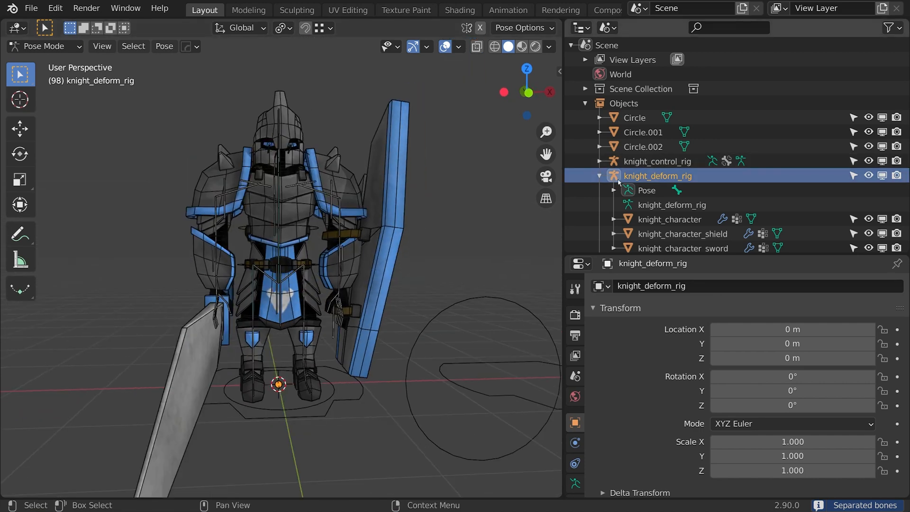
pyautogui.click(599, 175)
pyautogui.click(646, 191)
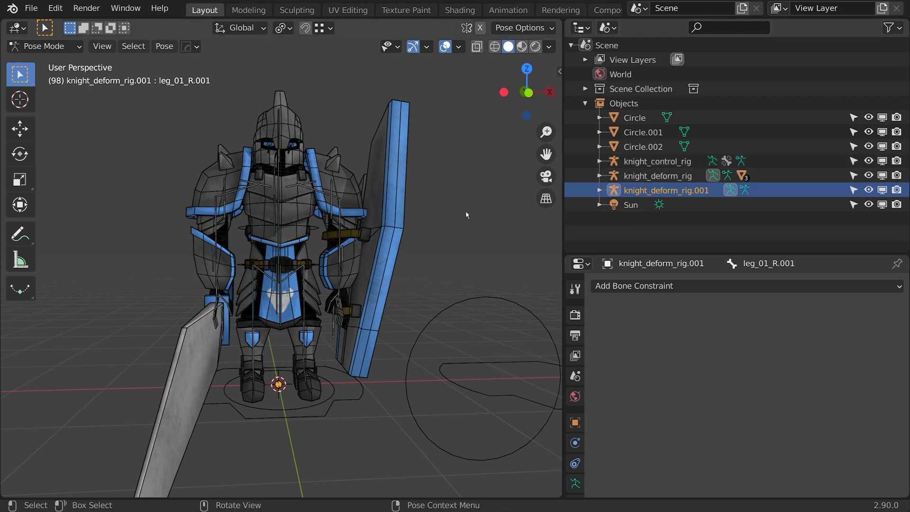
pyautogui.keyDown('ctrl'); pyautogui.click(635, 176); pyautogui.keyUp('ctrl')
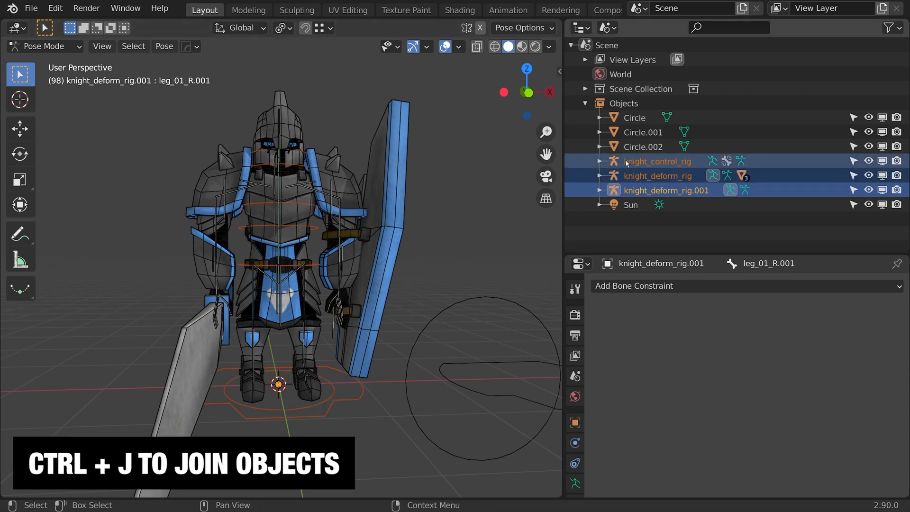
pyautogui.keyDown('ctrl'); pyautogui.click(626, 192); pyautogui.keyUp('ctrl')
pyautogui.keyDown('shift'); pyautogui.click(333, 389); pyautogui.keyUp('shift')
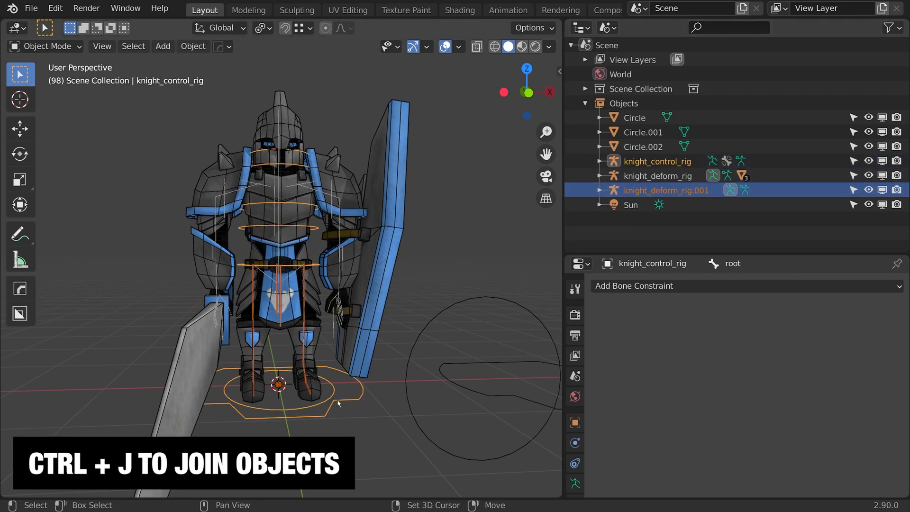
pyautogui.hotkey('ctrl', 'j')
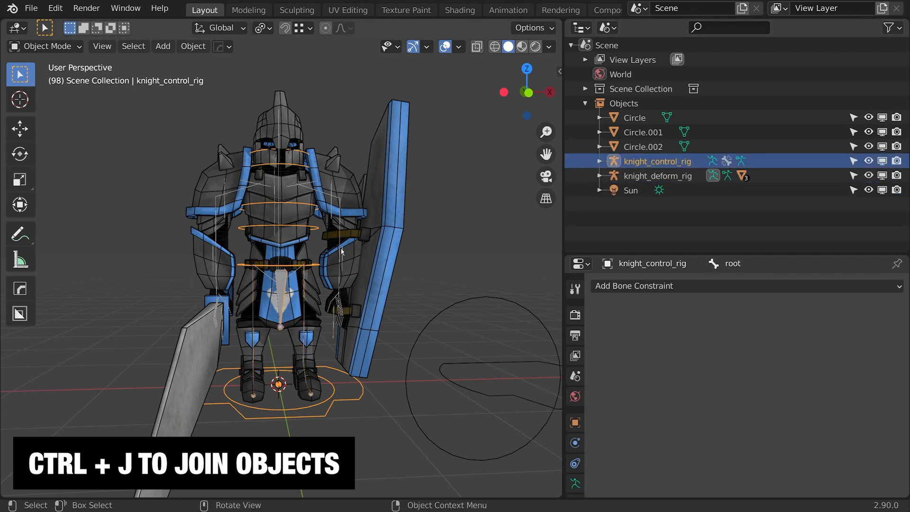
# Step: Isolate knight_control_rig in local view and put it in Edit Mode
pyautogui.press('KP_Divide')
pyautogui.moveTo(340, 249); pyautogui.dragTo(327, 330, button='middle')
pyautogui.scroll(-2, 327, 331)
pyautogui.press('Tab')
pyautogui.press('Tab')
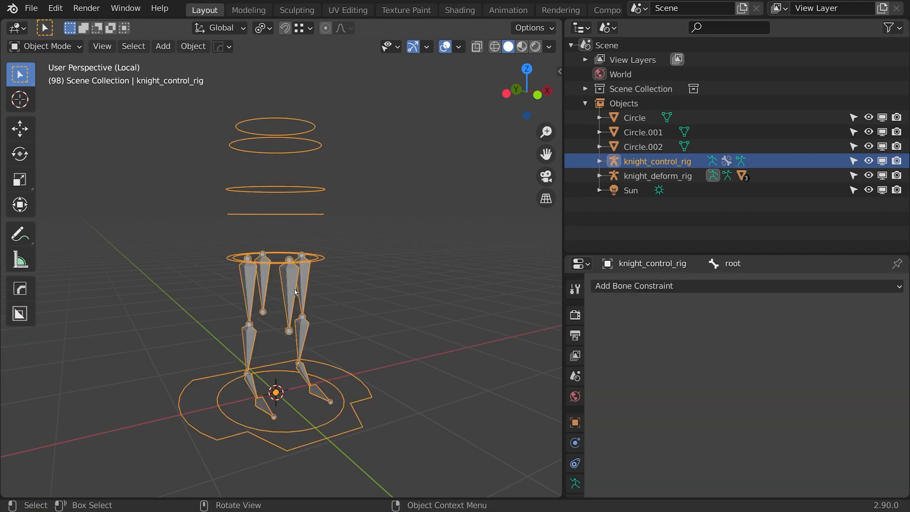
pyautogui.press('Tab')
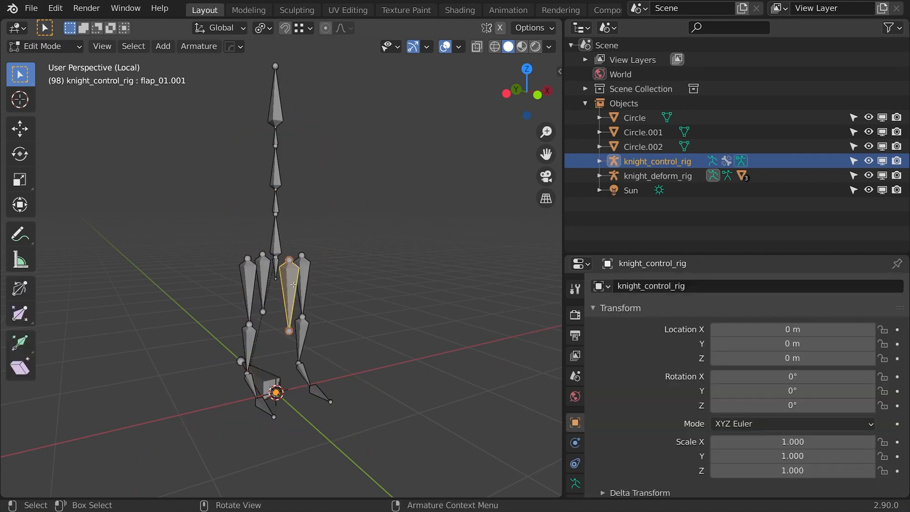
# Step: Examine the names of the duplicated bones along the character's left leg, from thigh to toe
pyautogui.click(576, 496)
pyautogui.moveTo(190, 266); pyautogui.dragTo(204, 266, button='middle')
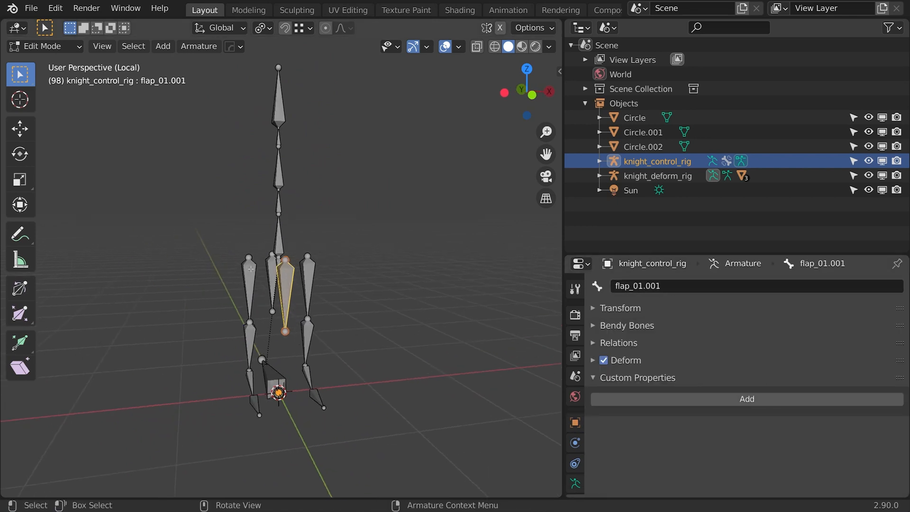
pyautogui.scroll(1, 203, 266)
pyautogui.click(318, 279)
pyautogui.click(306, 349)
pyautogui.click(313, 396)
pyautogui.click(326, 425)
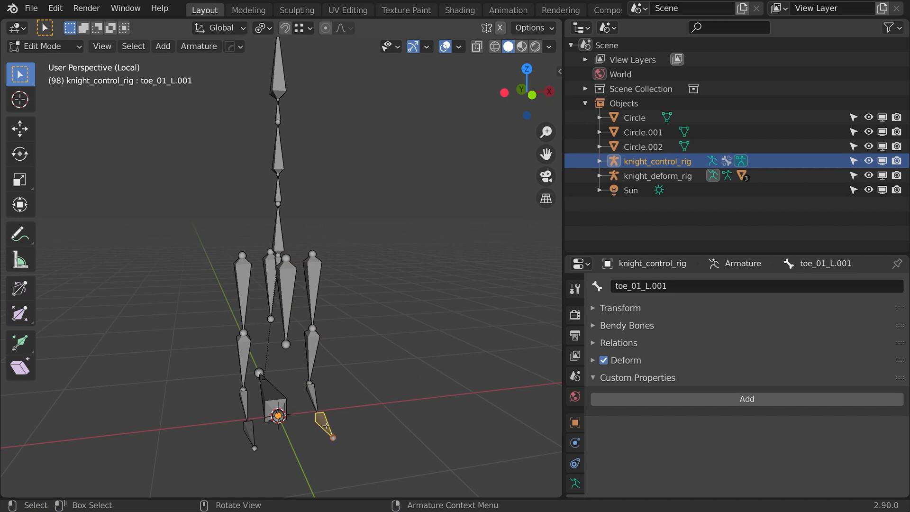
# Step: Select all the duplicated leg, toe and flap bones of the control rig
pyautogui.click(246, 432)
pyautogui.keyDown('shift'); pyautogui.click(243, 402); pyautogui.keyUp('shift')
pyautogui.keyDown('shift'); pyautogui.click(247, 317); pyautogui.keyUp('shift')
pyautogui.keyDown('shift'); pyautogui.click(270, 284); pyautogui.keyUp('shift')
pyautogui.keyDown('shift'); pyautogui.click(287, 299); pyautogui.keyUp('shift')
pyautogui.keyDown('shift'); pyautogui.click(312, 289); pyautogui.keyUp('shift')
pyautogui.keyDown('shift'); pyautogui.click(311, 355); pyautogui.keyUp('shift')
pyautogui.keyDown('shift'); pyautogui.click(311, 398); pyautogui.keyUp('shift')
pyautogui.keyDown('shift'); pyautogui.click(328, 428); pyautogui.keyUp('shift')
# Step: Set up a widened Text Editor beside the viewport and start a new script with import bpy
pyautogui.press('n')
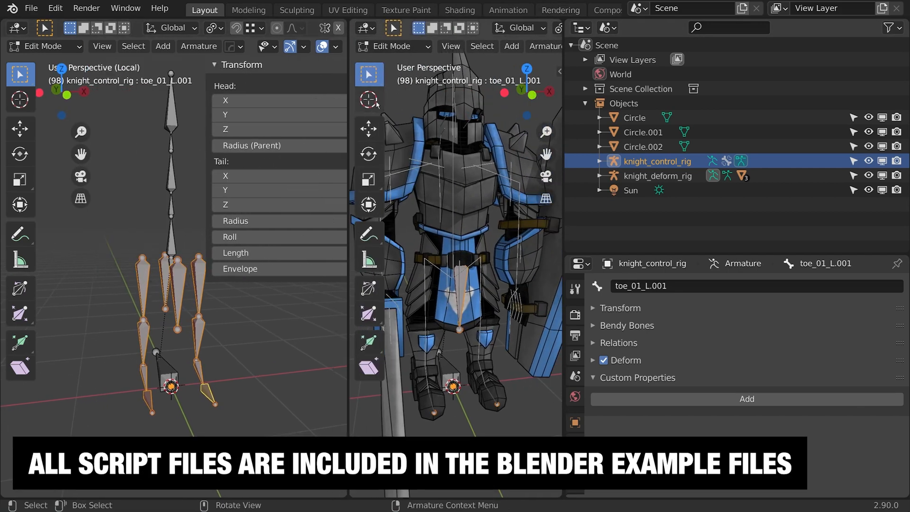
pyautogui.click(365, 28)
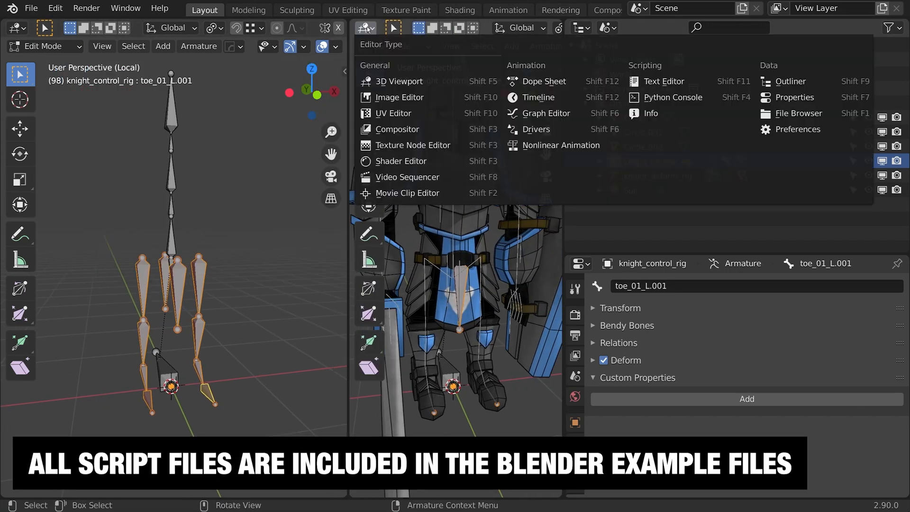
pyautogui.click(663, 81)
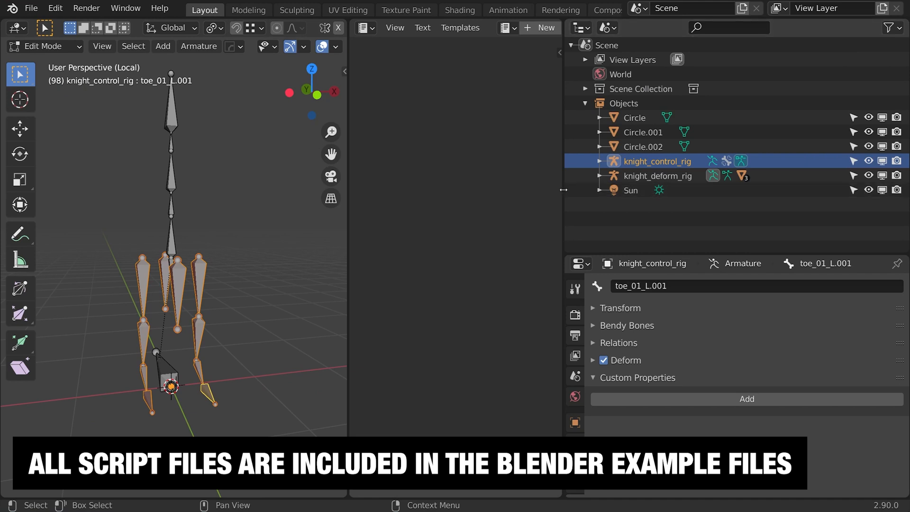
pyautogui.moveTo(563, 190); pyautogui.dragTo(669, 189)
pyautogui.click(540, 28)
pyautogui.write('import bpy')
pyautogui.press('Return')
pyautogui.press('Return')
pyautogui.press('Return')
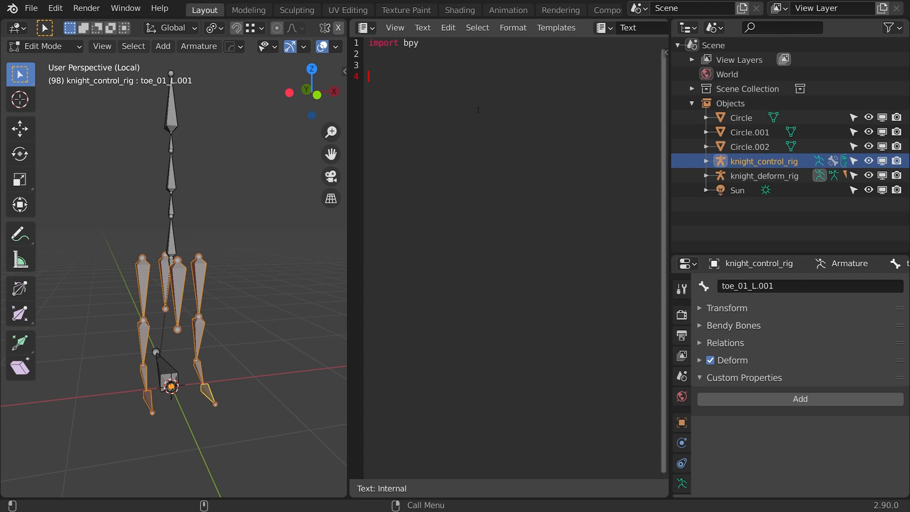
# Step: Switch the control rig to Pose Mode and add the script line bones = bpy.context.selected_pose_bones
pyautogui.hotkey('ctrl', 'Tab')
pyautogui.click(171, 345)
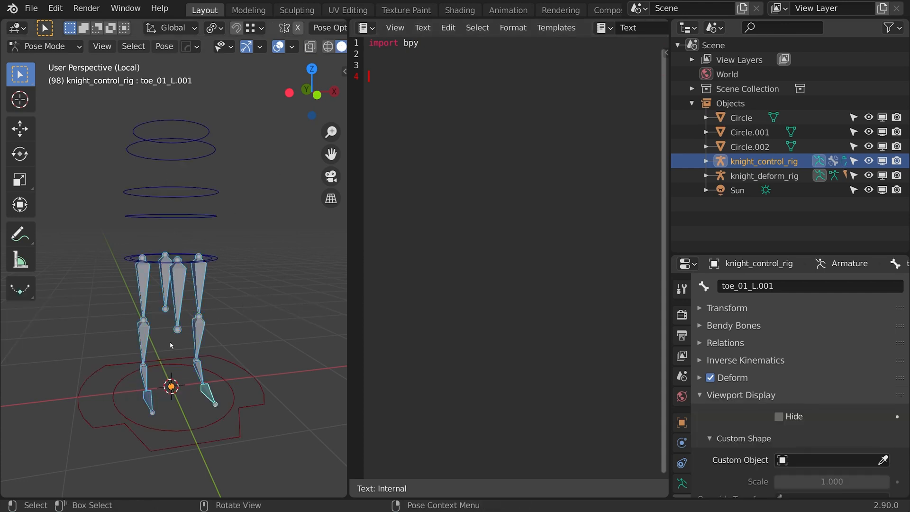
pyautogui.write('bones = b')
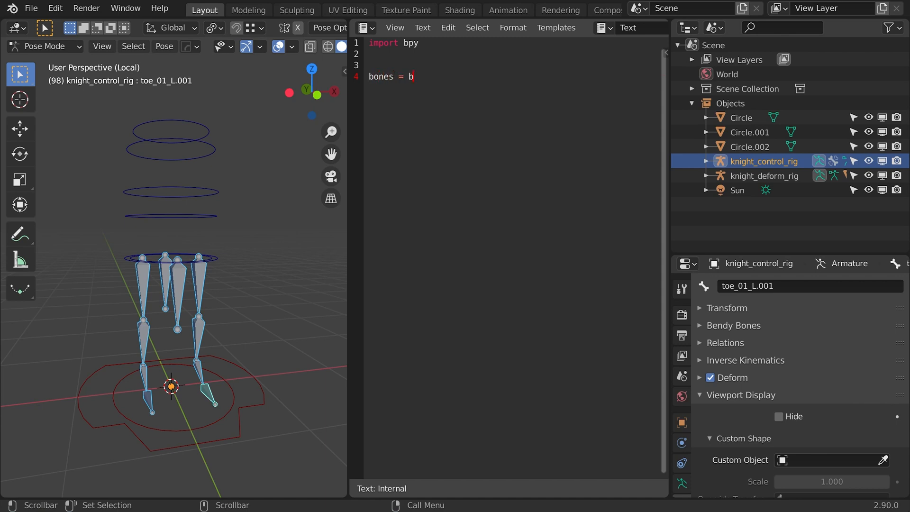
pyautogui.write('py.context.selected_ps')
pyautogui.press('BackSpace')
pyautogui.write('ose_bones')
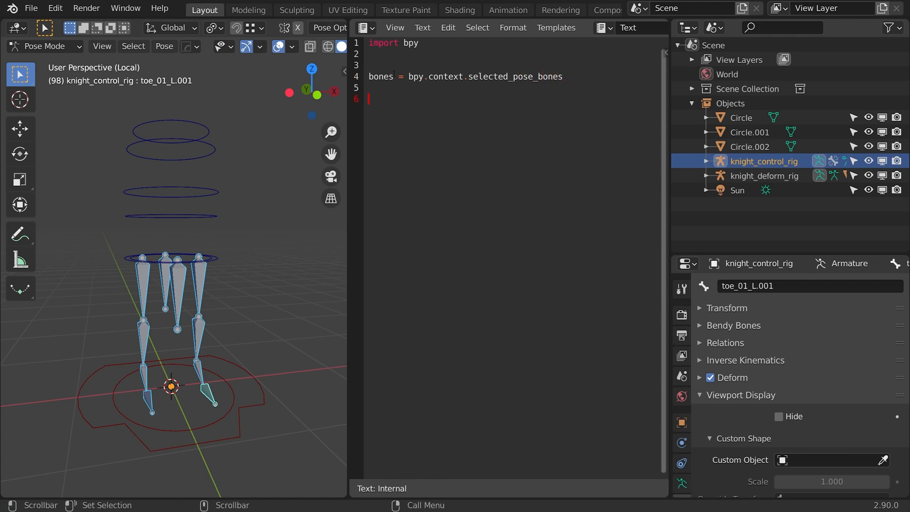
# Step: Add the loop for bone in bones: with bone.name.replace('.001', '') as its body
pyautogui.write('  for bone')
pyautogui.write(' in bones:     ')
pyautogui.write('bone.nam')
pyautogui.write('e.replace(')
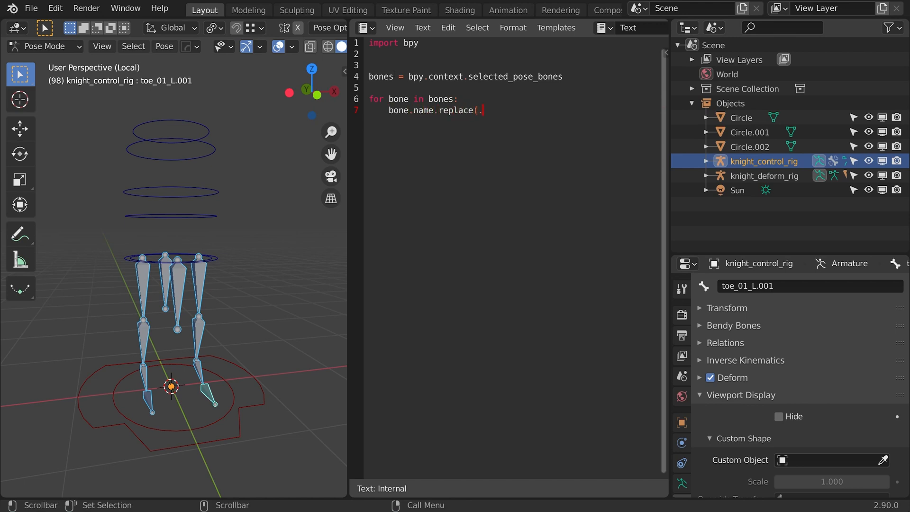
pyautogui.write("'.001', '')")
# Step: Assign the replace expression back to bone.name and begin a second loop line with bone.name =
pyautogui.hotkey('shift', 'Home')
pyautogui.press('Left')
pyautogui.write('bone.name =')
pyautogui.hotkey('ctrl', 'shift', 'Right')
pyautogui.hotkey('ctrl', 'shift', 'Right')
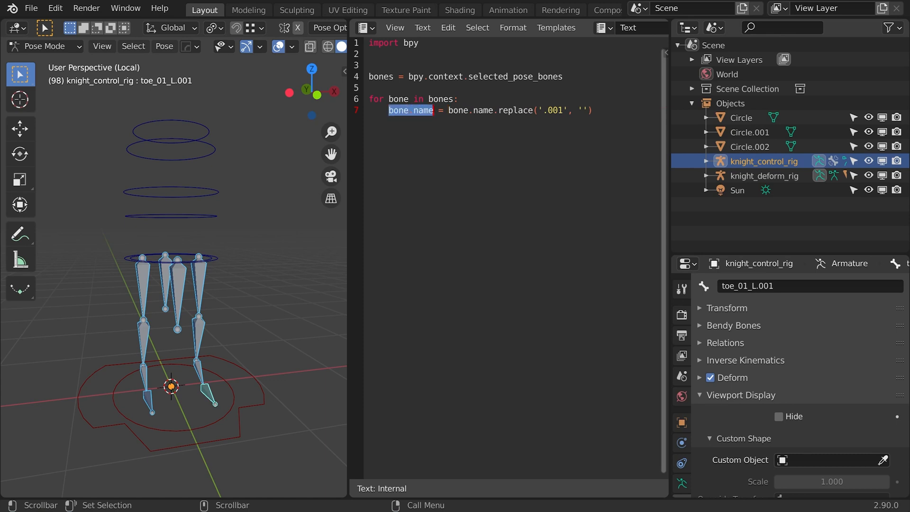
pyautogui.moveTo(449, 110); pyautogui.dragTo(623, 109)
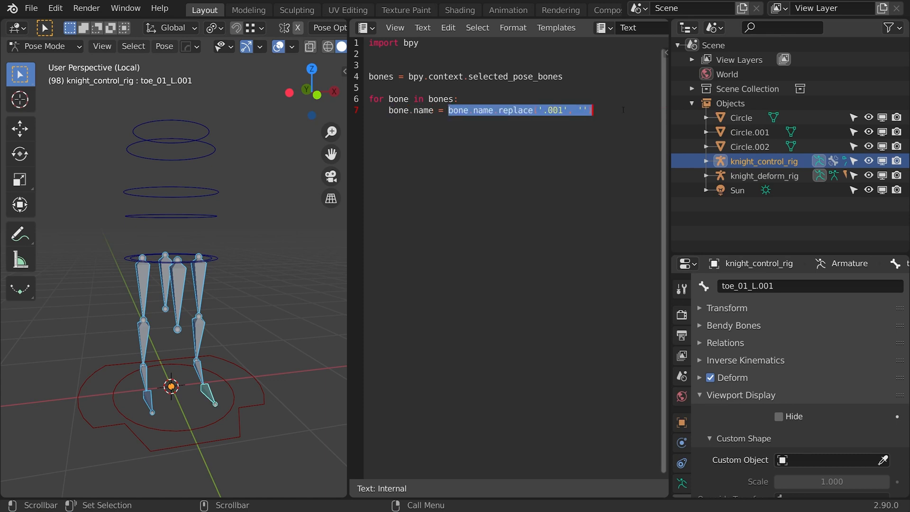
pyautogui.click(606, 112)
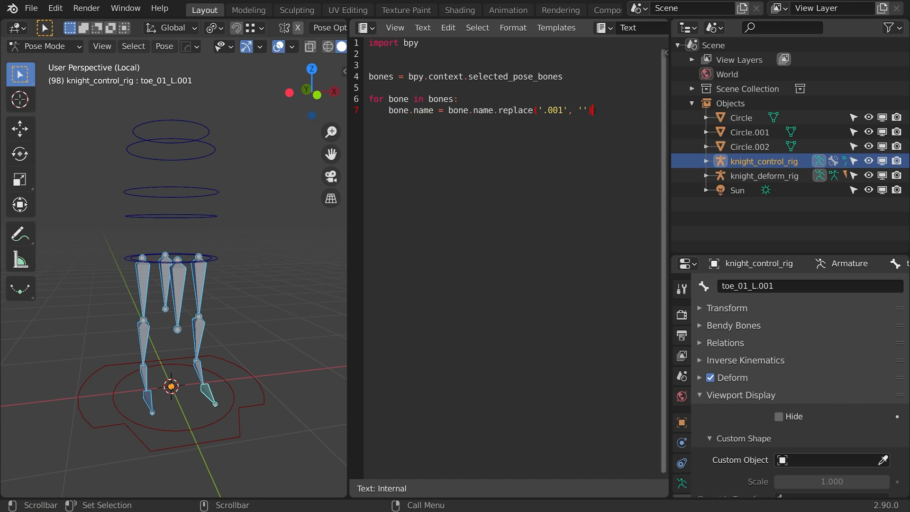
pyautogui.write('bone.name =')
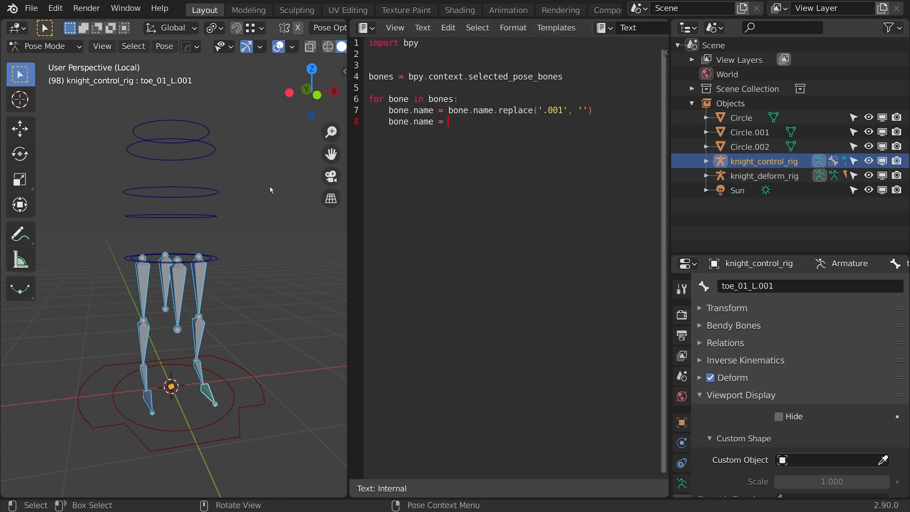
# Step: Check a spine control's naming prefix, and reselect all the duplicated leg, toe and flap bones
pyautogui.click(183, 215)
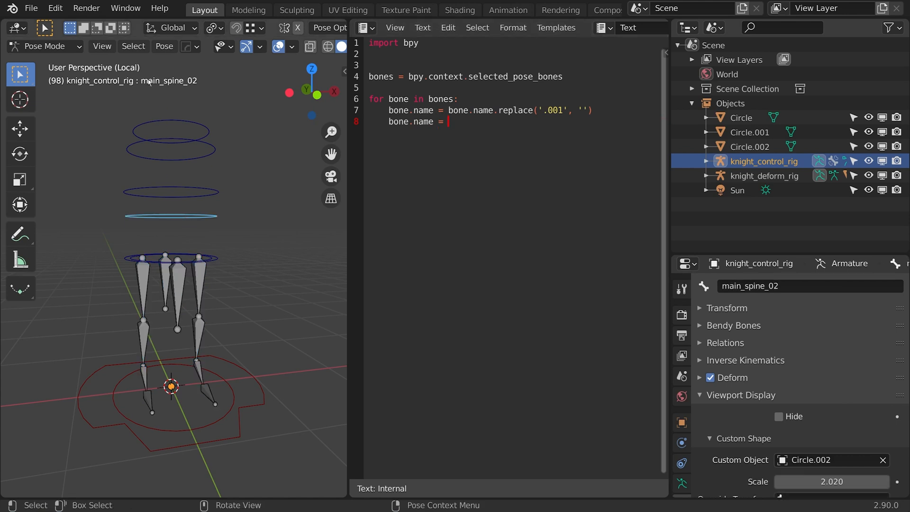
pyautogui.keyDown('shift'); pyautogui.moveTo(185, 179); pyautogui.dragTo(212, 103, button='middle'); pyautogui.keyUp('shift')
pyautogui.scroll(1, 207, 214)
pyautogui.click(174, 199)
pyautogui.keyDown('shift'); pyautogui.click(194, 200); pyautogui.keyUp('shift')
pyautogui.keyDown('shift'); pyautogui.click(216, 197); pyautogui.keyUp('shift')
pyautogui.keyDown('shift'); pyautogui.click(237, 198); pyautogui.keyUp('shift')
pyautogui.keyDown('shift'); pyautogui.click(238, 254); pyautogui.keyUp('shift')
pyautogui.keyDown('shift'); pyautogui.click(251, 318); pyautogui.keyUp('shift')
pyautogui.keyDown('shift'); pyautogui.click(180, 322); pyautogui.keyUp('shift')
pyautogui.keyDown('shift'); pyautogui.click(176, 264); pyautogui.keyUp('shift')
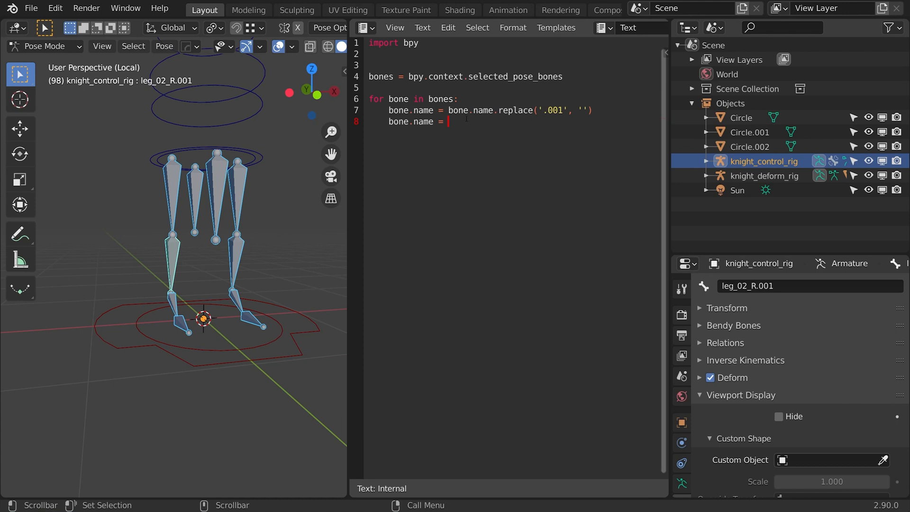
# Step: Complete the last loop line with 'main_' + bone.name and run the script
pyautogui.write("main_' + bone.name")
pyautogui.scroll(-5, 602, 29)
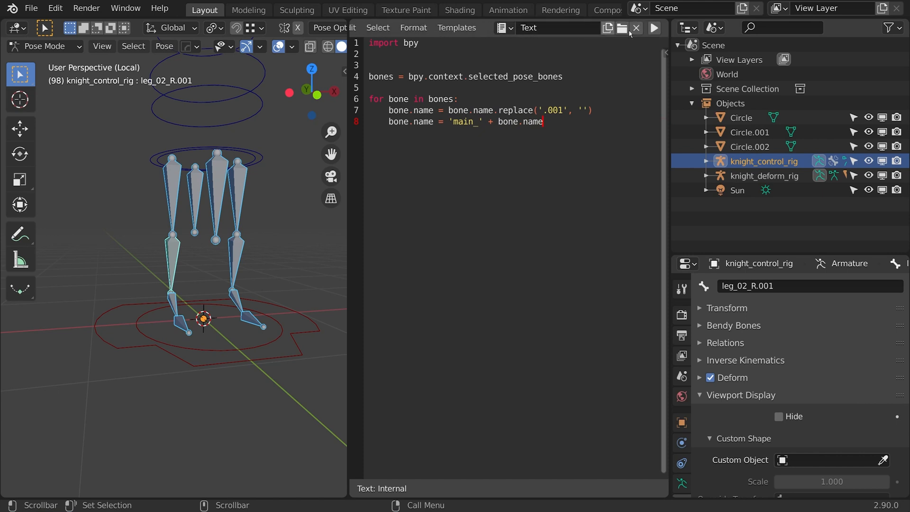
pyautogui.click(602, 28)
# Step: Check the new names of the right lower leg and left upper leg bones
pyautogui.click(787, 287)
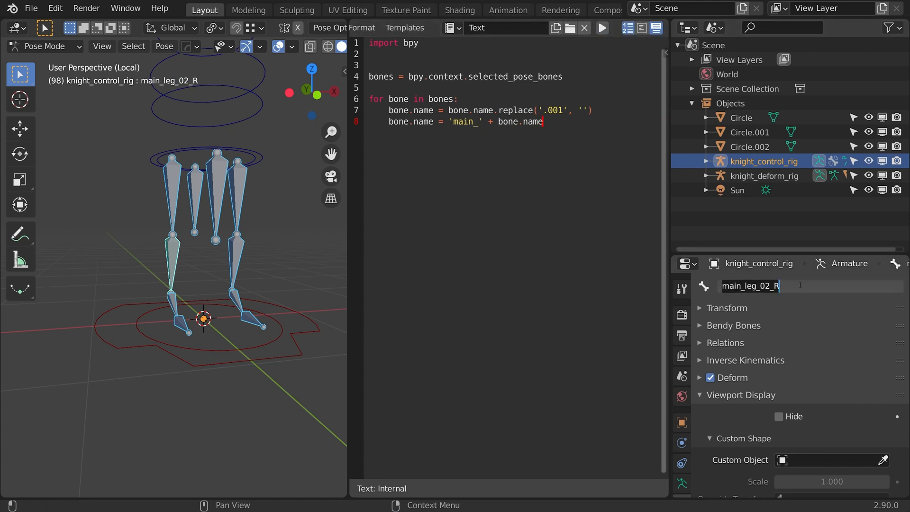
pyautogui.moveTo(741, 287); pyautogui.dragTo(693, 288)
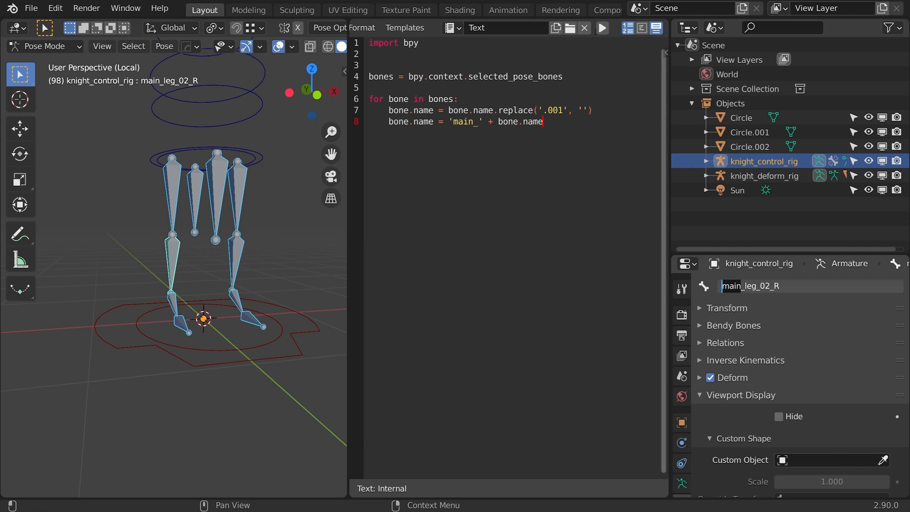
pyautogui.moveTo(721, 286); pyautogui.dragTo(782, 286)
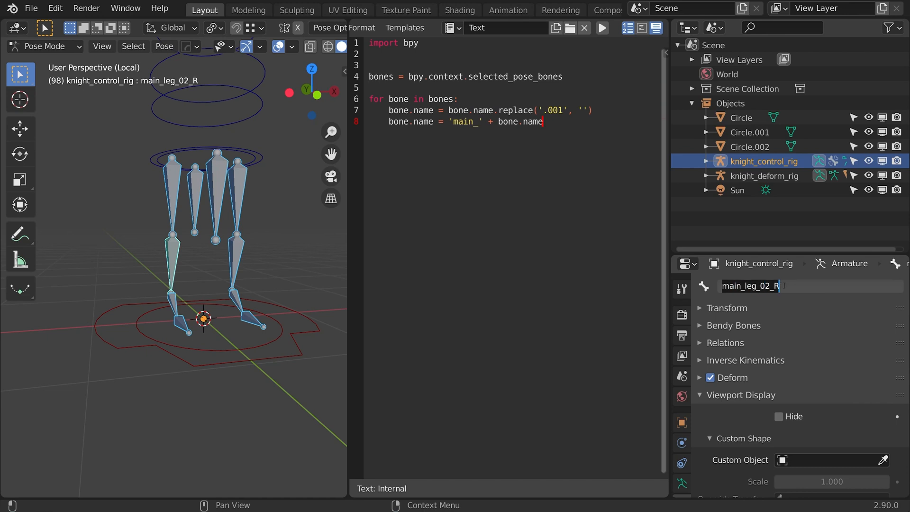
pyautogui.click(238, 195)
# Step: Wrap the code below the import in a function with def rename(): and indent its lines
pyautogui.moveTo(533, 111); pyautogui.dragTo(368, 42)
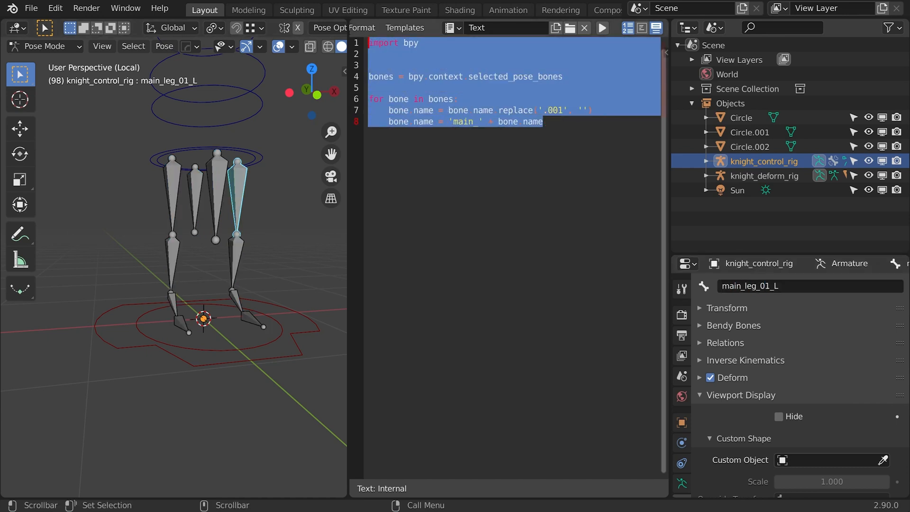
pyautogui.click(400, 54)
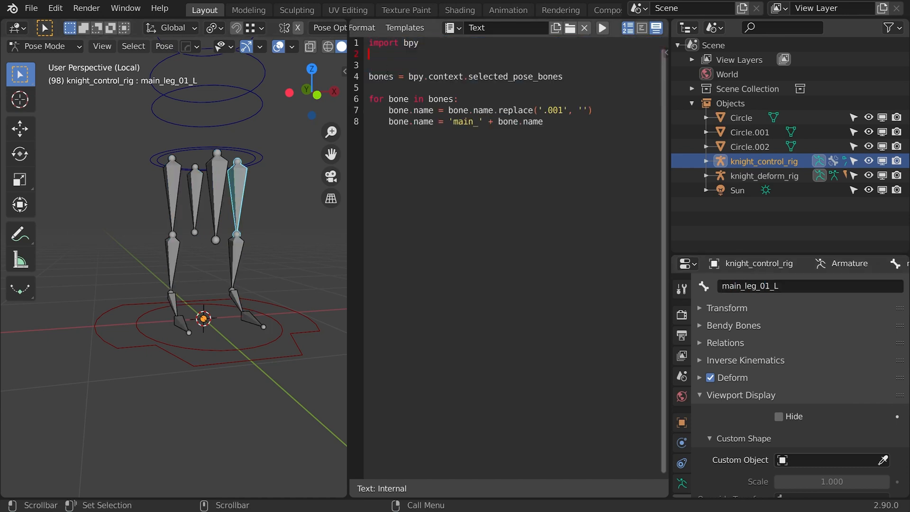
pyautogui.click(378, 68)
pyautogui.write('def rename():')
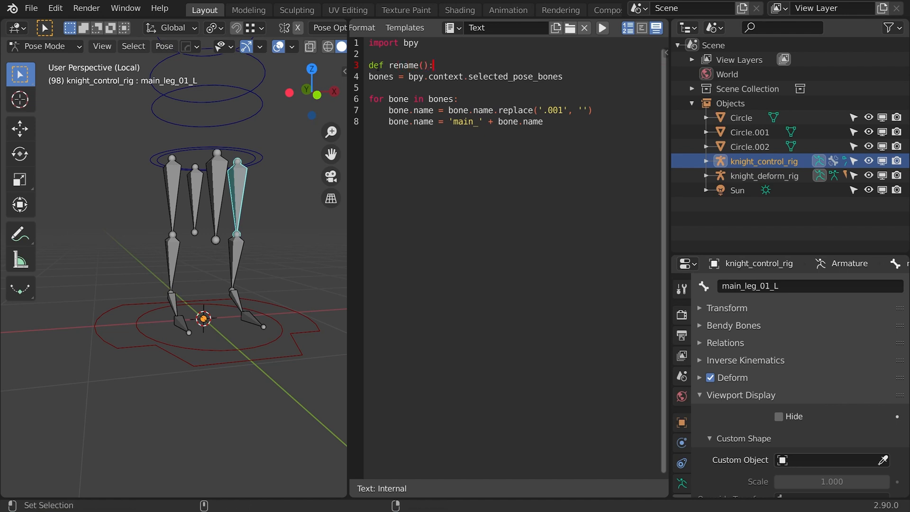
pyautogui.keyDown('shift'); pyautogui.click(563, 120); pyautogui.keyUp('shift')
pyautogui.press('Tab')
pyautogui.click(600, 125)
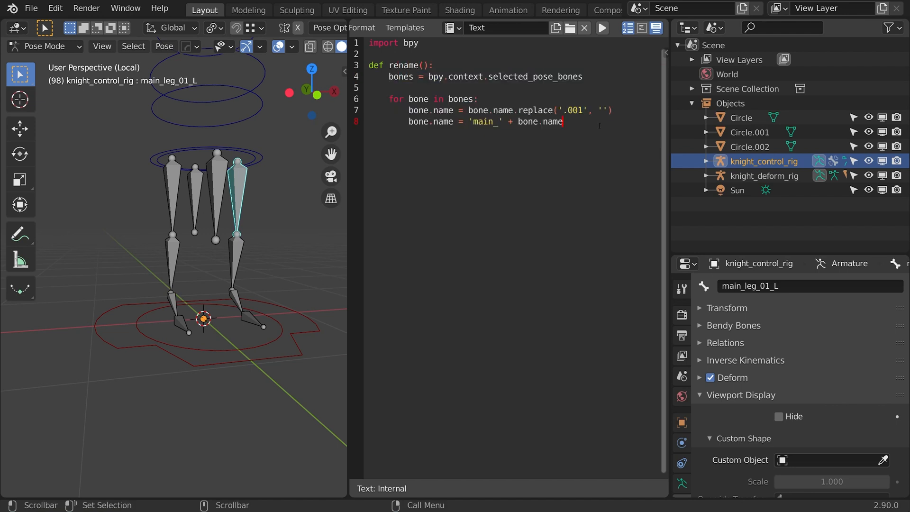
# Step: Add a call to rename() below the function, separated by blank lines
pyautogui.press('Return')
pyautogui.press('Return')
pyautogui.press('Return')
pyautogui.write('rename()')
pyautogui.press('Home')
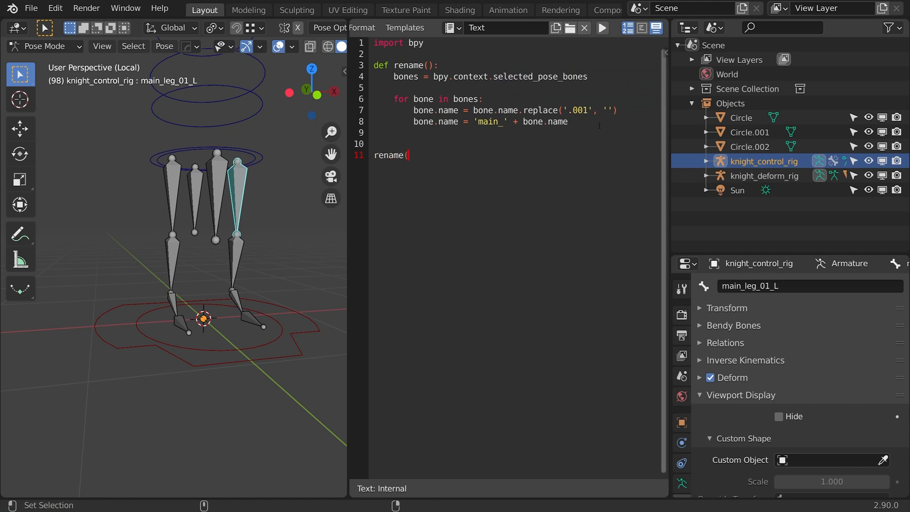
# Step: Comment out the rename() call below the function and widen the 3D viewport
pyautogui.write('#')
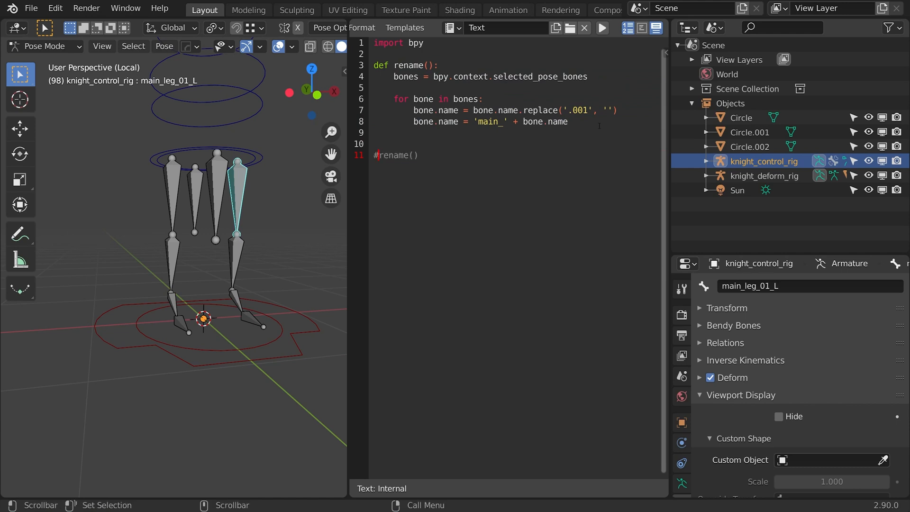
pyautogui.moveTo(349, 212); pyautogui.dragTo(449, 210)
pyautogui.moveTo(540, 65); pyautogui.dragTo(531, 163)
pyautogui.click(477, 65)
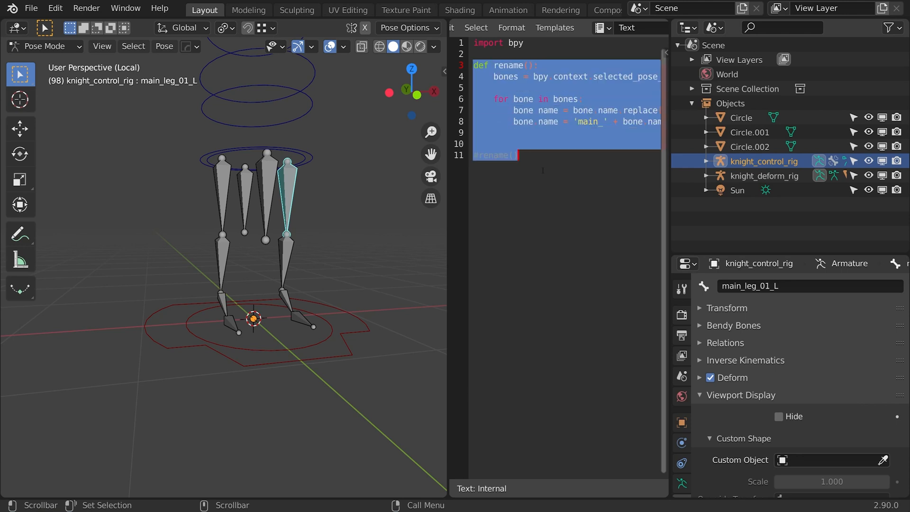
# Step: Exit the control rig's local view so the whole knight is shown
pyautogui.click(271, 199)
pyautogui.moveTo(272, 199); pyautogui.dragTo(243, 189, button='middle')
pyautogui.scroll(2, 243, 189)
pyautogui.press('KP_Divide')
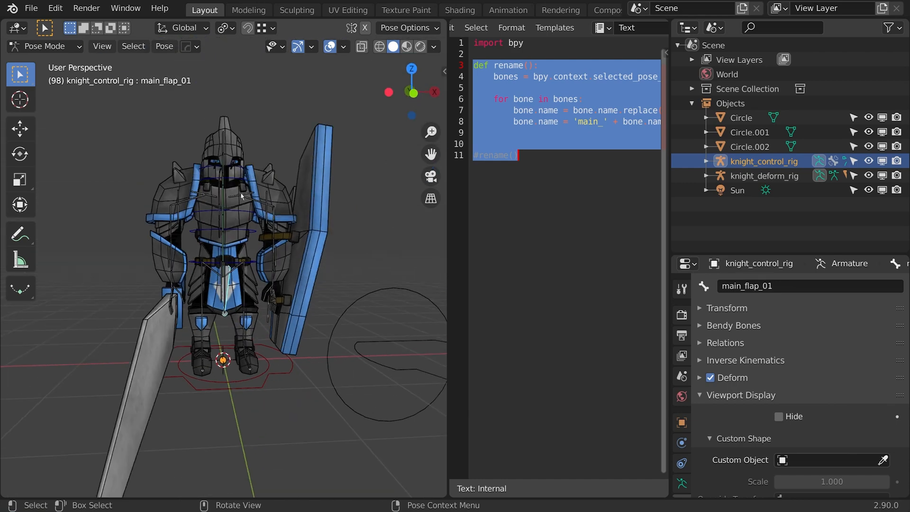
pyautogui.scroll(2, 257, 321)
pyautogui.scroll(3, 257, 321)
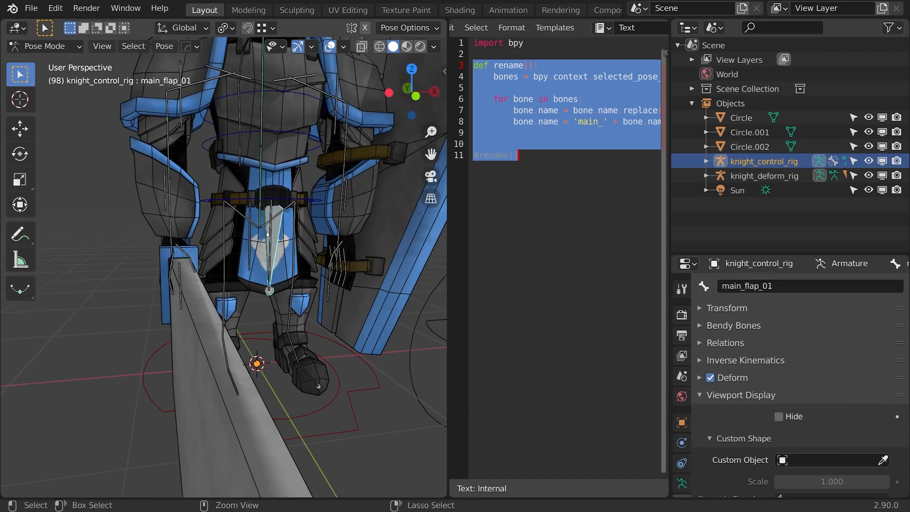
# Step: Select knight_deform_rig, isolate it in local view and switch it to Pose Mode
pyautogui.hotkey('ctrl', 'Tab')
pyautogui.click(248, 220)
pyautogui.press('KP_Divide')
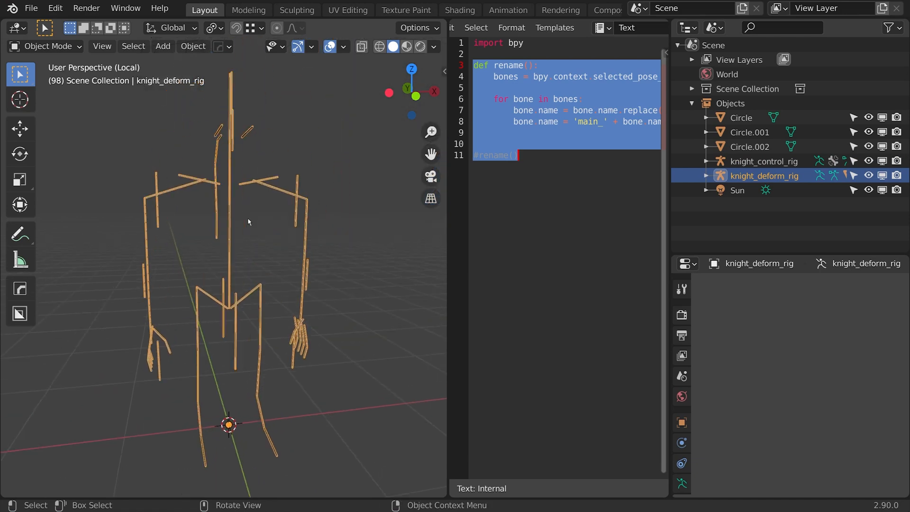
pyautogui.hotkey('ctrl', 'Tab')
pyautogui.scroll(1, 251, 257)
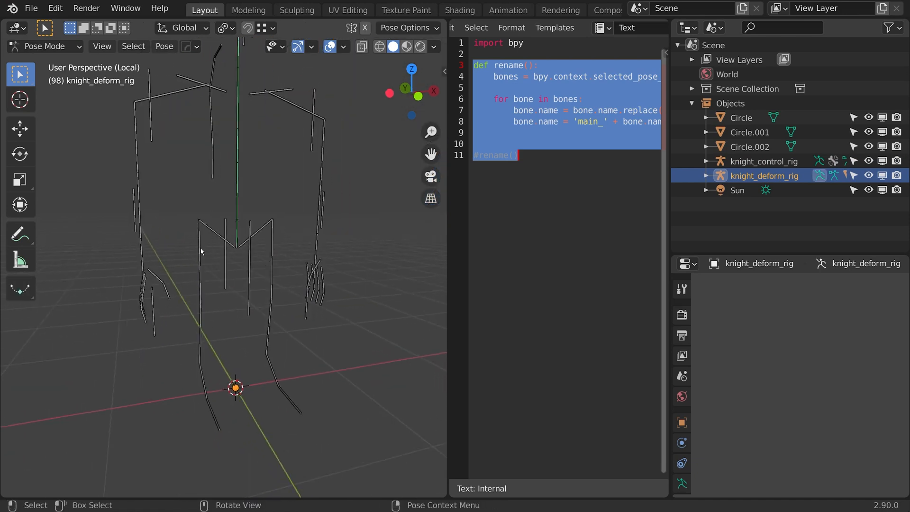
# Step: Examine the Copy Transforms constraint settings of the deform rig's spine_01 bone
pyautogui.click(200, 250)
pyautogui.click(236, 240)
pyautogui.click(237, 212)
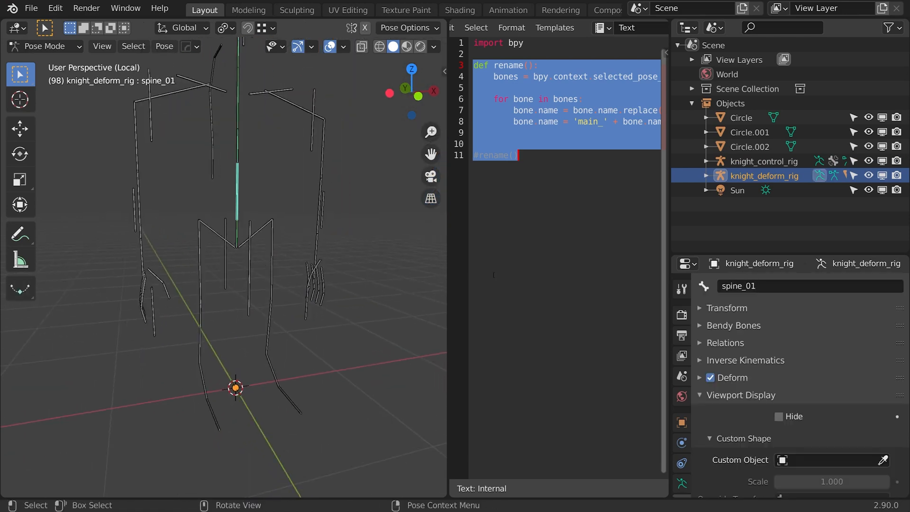
pyautogui.scroll(-3, 683, 484)
pyautogui.click(681, 455)
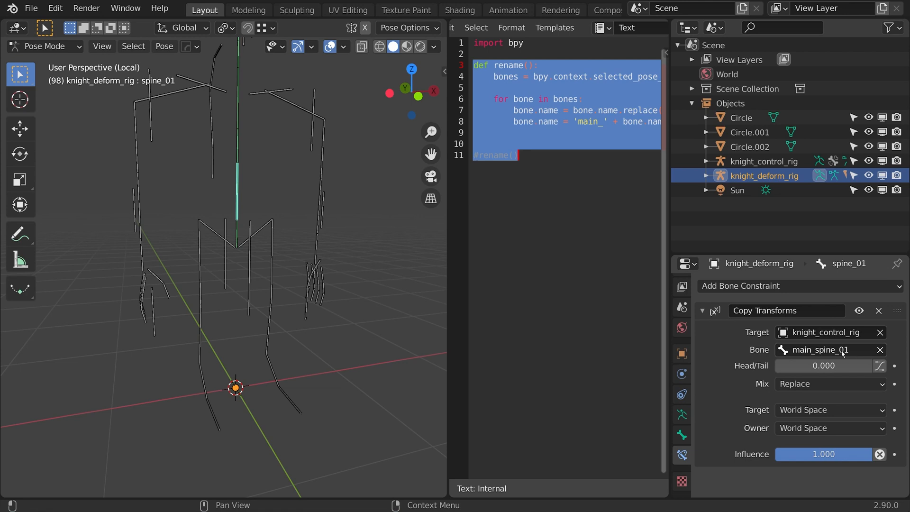
# Step: Add blank lines below the commented rename() call and select the deform rig's leg_01_R bone
pyautogui.click(497, 155)
pyautogui.press('Return')
pyautogui.press('Return')
pyautogui.press('Return')
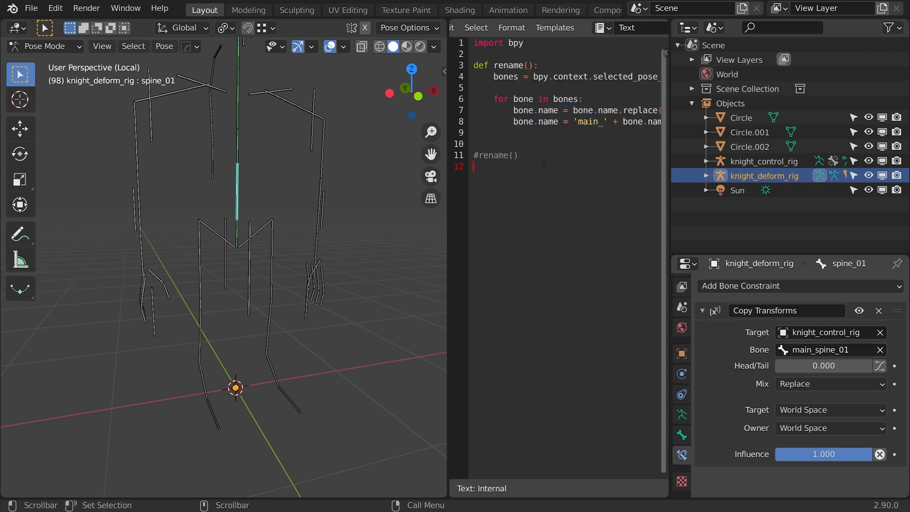
pyautogui.click(201, 249)
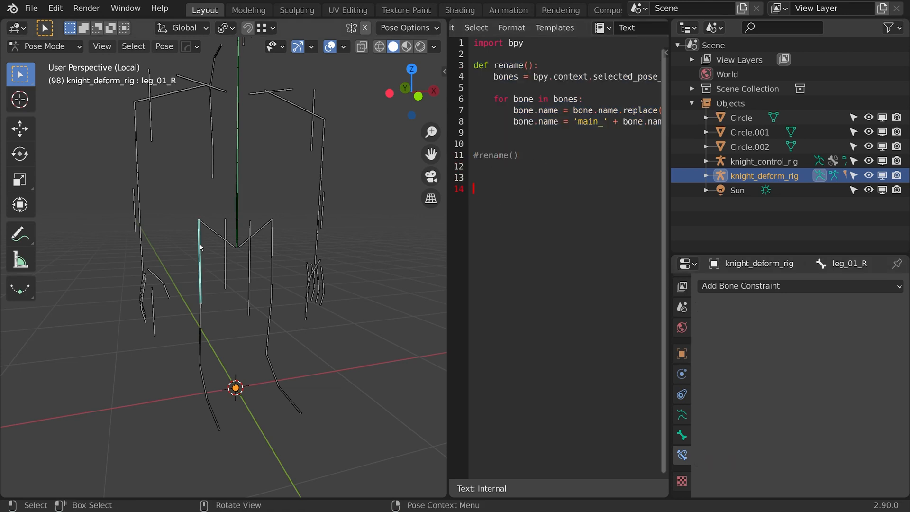
# Step: Widen the text editor and copy the line bones = bpy.context.selected_pose_bones from the function to line 16, without indentation
pyautogui.moveTo(504, 77); pyautogui.dragTo(661, 77)
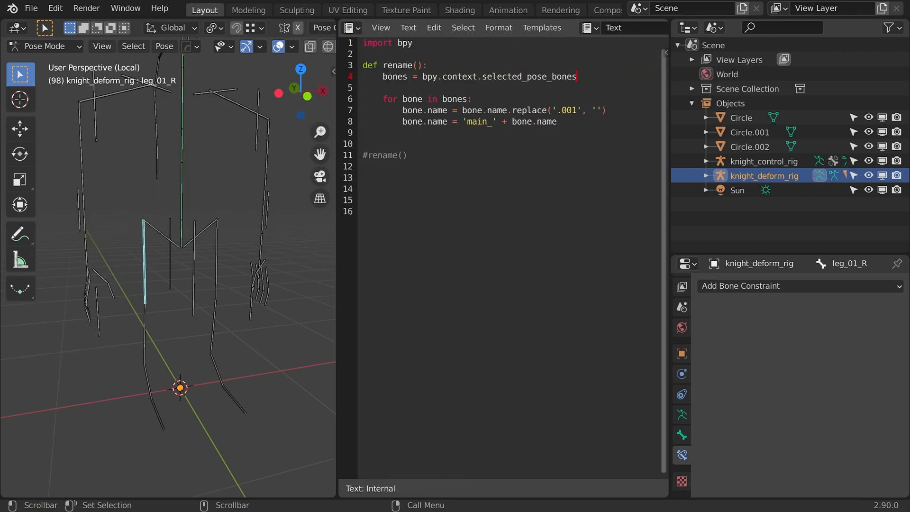
pyautogui.moveTo(576, 76); pyautogui.dragTo(382, 76)
pyautogui.hotkey('ctrl', 'c')
pyautogui.click(426, 221)
pyautogui.hotkey('ctrl', 'v')
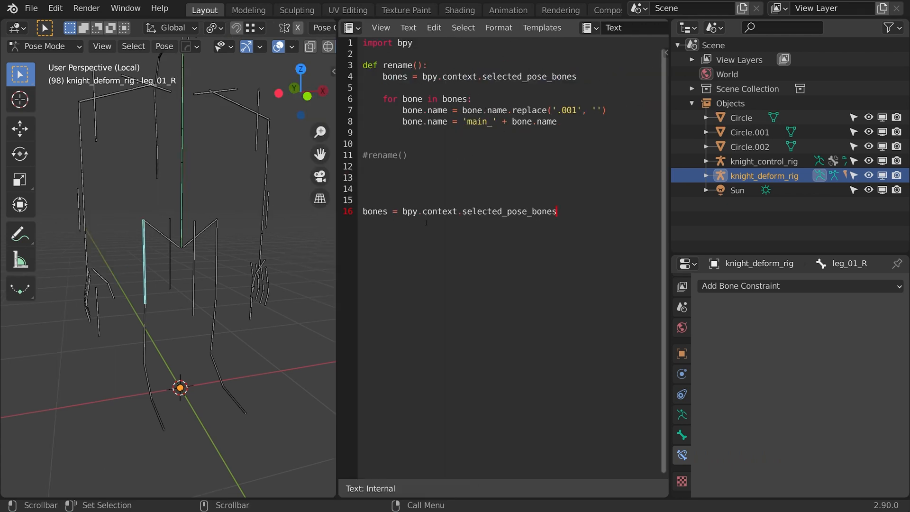
# Step: Add a for bone in bones: loop below it containing bone.constraints.new('COPY_TRANSFORMS')
pyautogui.press('Return')
pyautogui.press('Return')
pyautogui.write('for bone in bones:')
pyautogui.press('Return')
pyautogui.write("bone.constraints.new('")
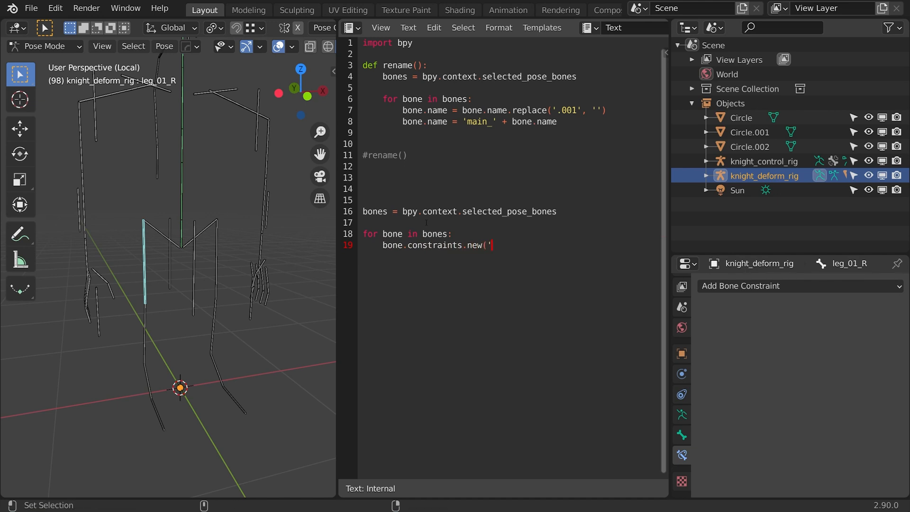
pyautogui.write("COPY_TRANSFORMS')")
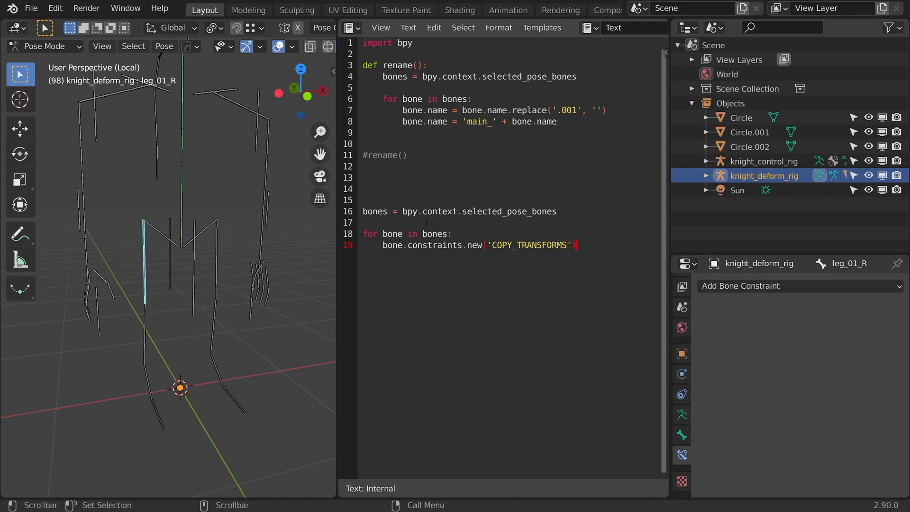
# Step: Add the loop line bone.constraints.target = bpy.data.objects['knight_control_rig'], using the control rig's copied object name
pyautogui.press('Return')
pyautogui.write('onstaints.target = bpy.data')
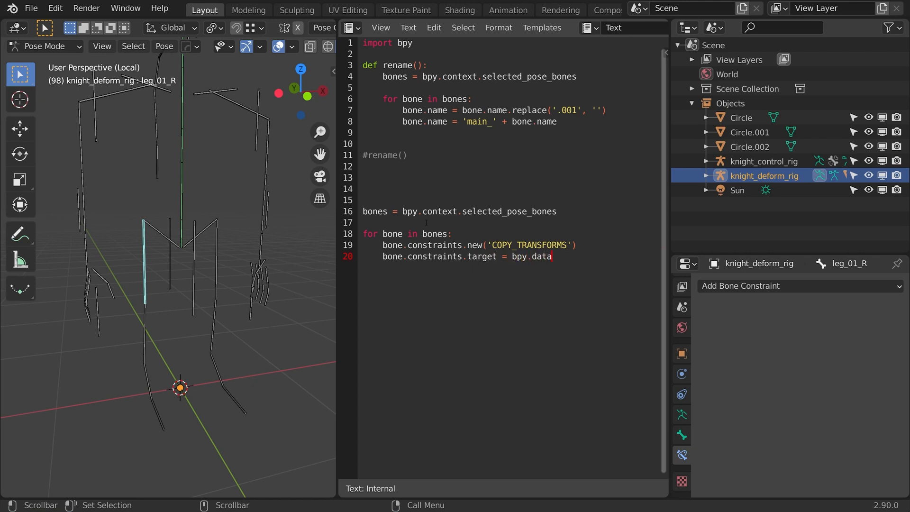
pyautogui.write('.obj')
pyautogui.doubleClick(763, 161)
pyautogui.click(597, 255)
pyautogui.write("ects['")
pyautogui.hotkey('ctrl', 'v')
pyautogui.write(']')
pyautogui.moveTo(597, 256); pyautogui.dragTo(779, 256, button='middle')
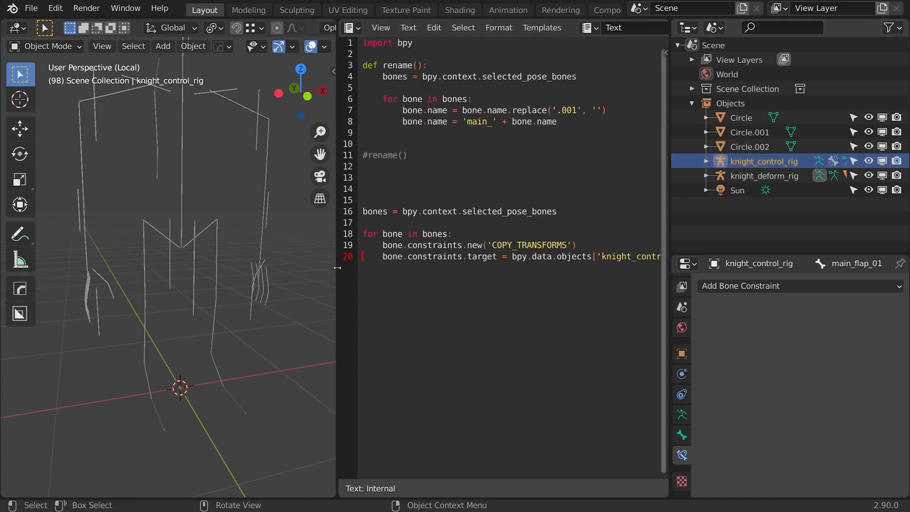
# Step: Widen the text editor and add a loop line that sets the constraint's subtarget to 'main_' + bone.name
pyautogui.moveTo(337, 272); pyautogui.dragTo(240, 270)
pyautogui.press('Return')
pyautogui.write('bone.constriants.subtarget =')
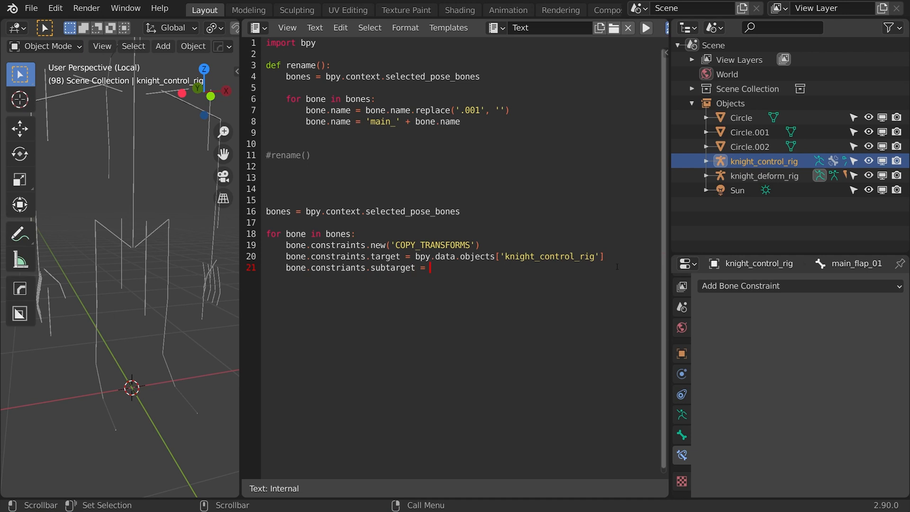
pyautogui.write("'main")
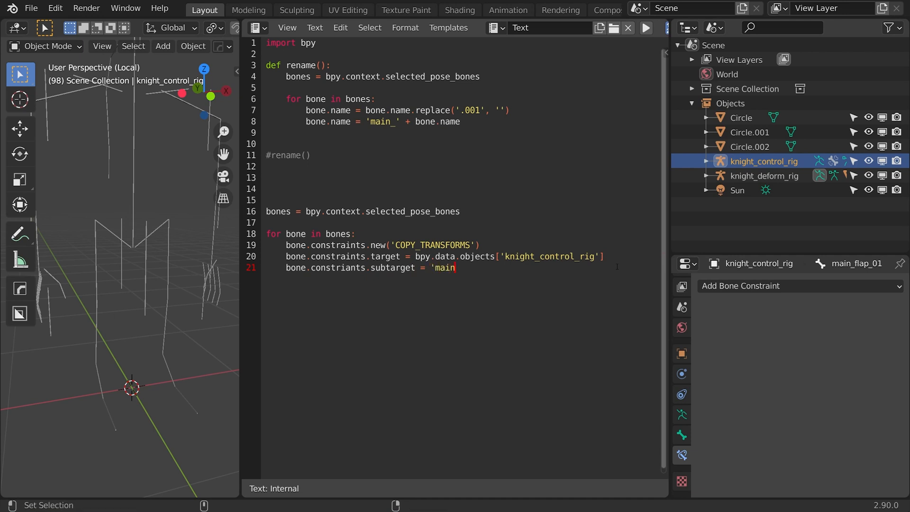
pyautogui.write("_' + bone.name")
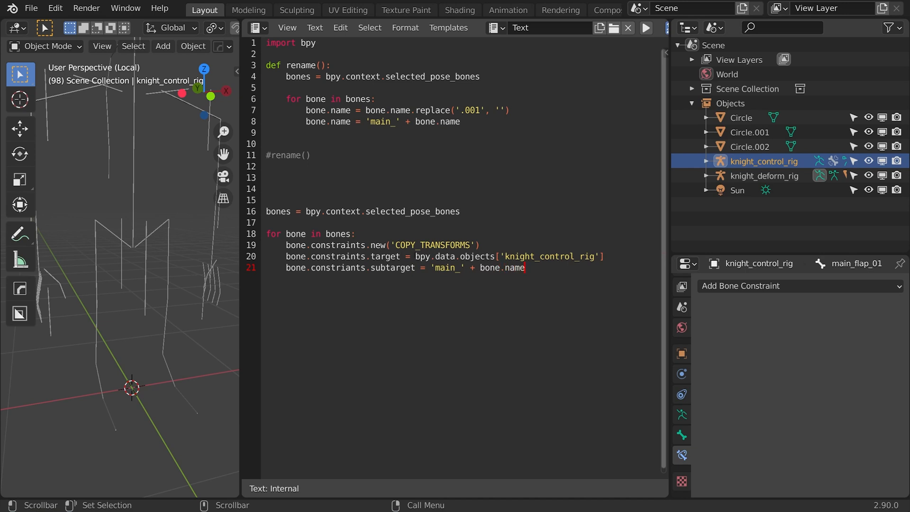
pyautogui.moveTo(415, 257); pyautogui.dragTo(605, 257)
pyautogui.moveTo(286, 268); pyautogui.dragTo(431, 268)
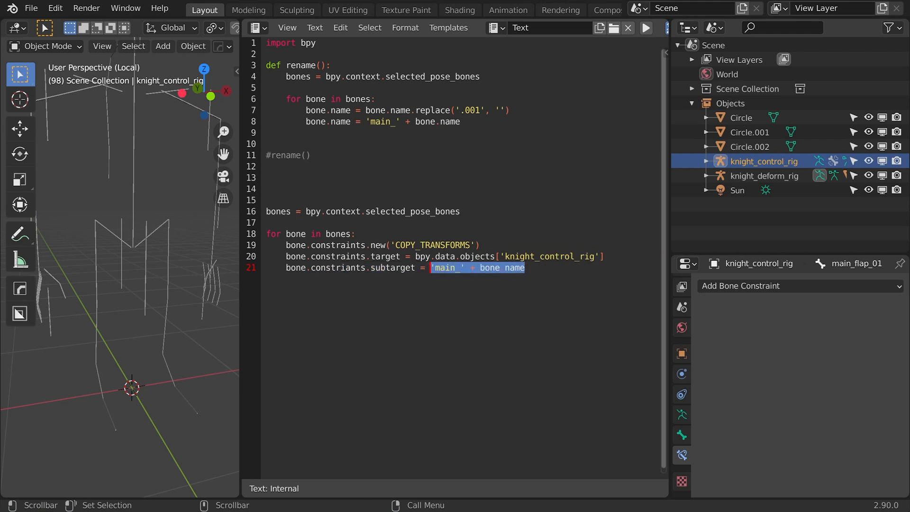
pyautogui.click(556, 269)
# Step: Run the script on the deform rig's leg_01_R bone and read the system console output
pyautogui.click(94, 246)
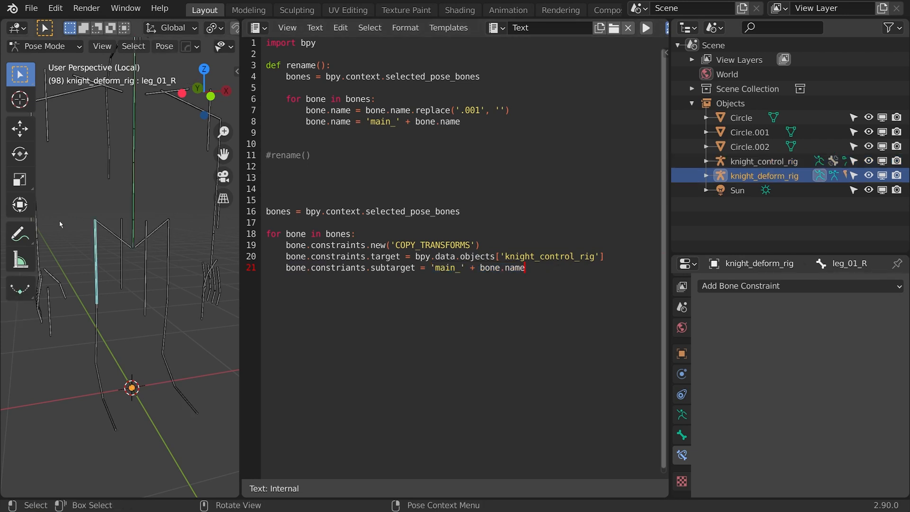
pyautogui.click(646, 28)
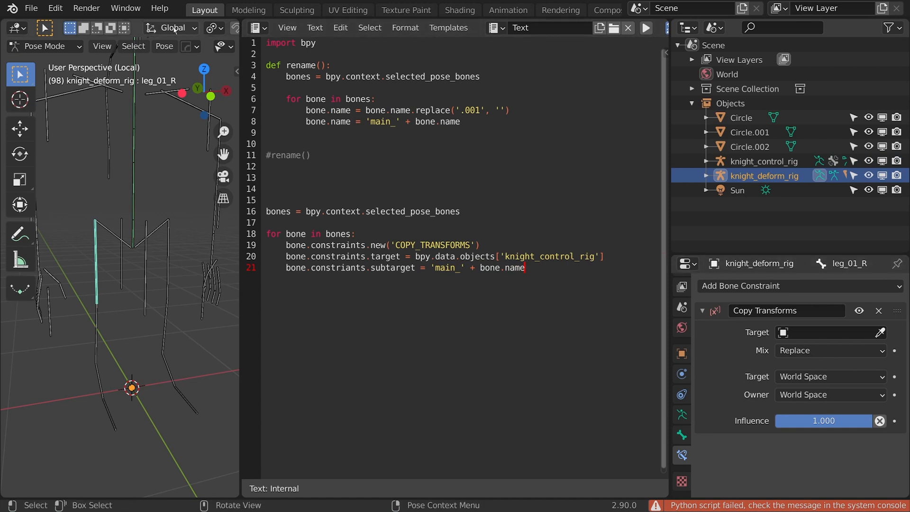
pyautogui.click(126, 9)
pyautogui.click(140, 155)
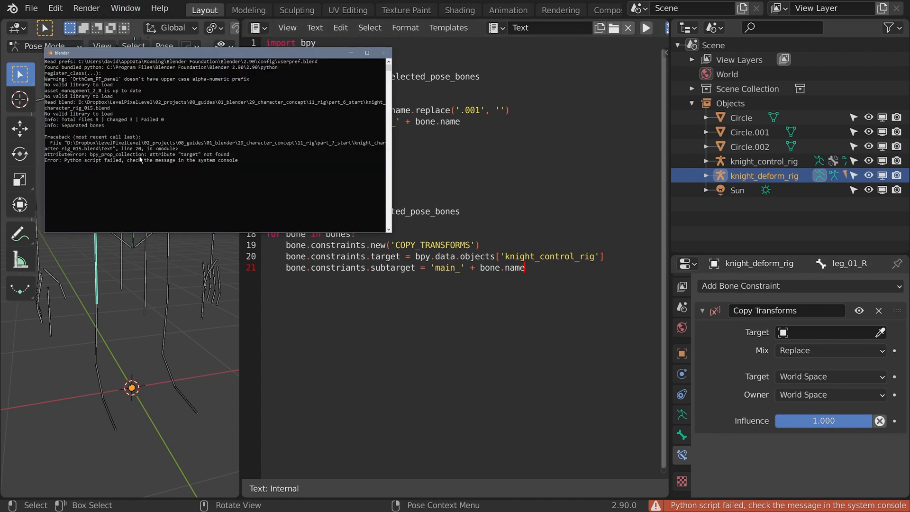
pyautogui.click(403, 289)
# Step: Add the index [0] to the constraints reference on lines 20 and 21, and rerun the script with the bone's old constraint deleted
pyautogui.click(366, 256)
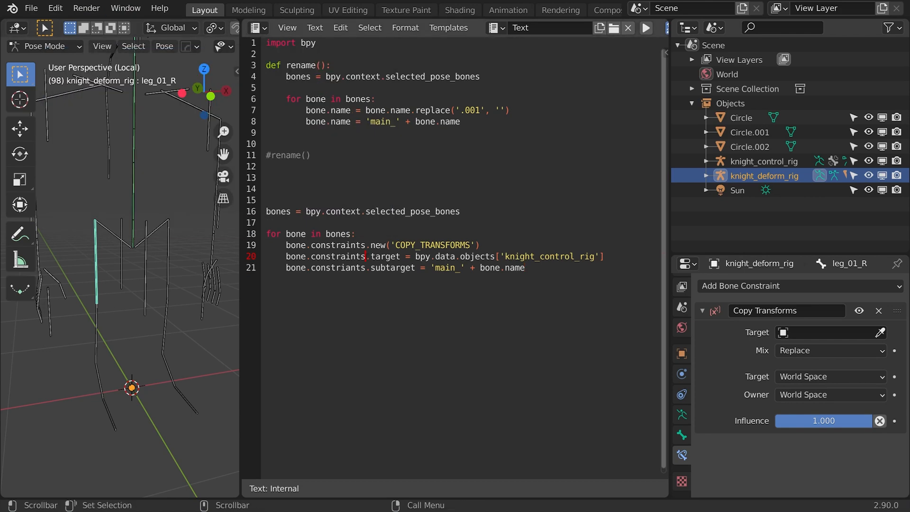
pyautogui.moveTo(366, 256)
pyautogui.mouseDown()
pyautogui.moveTo(326, 257)
pyautogui.moveTo(371, 256)
pyautogui.mouseUp()
pyautogui.write('[0]')
pyautogui.press('Down')
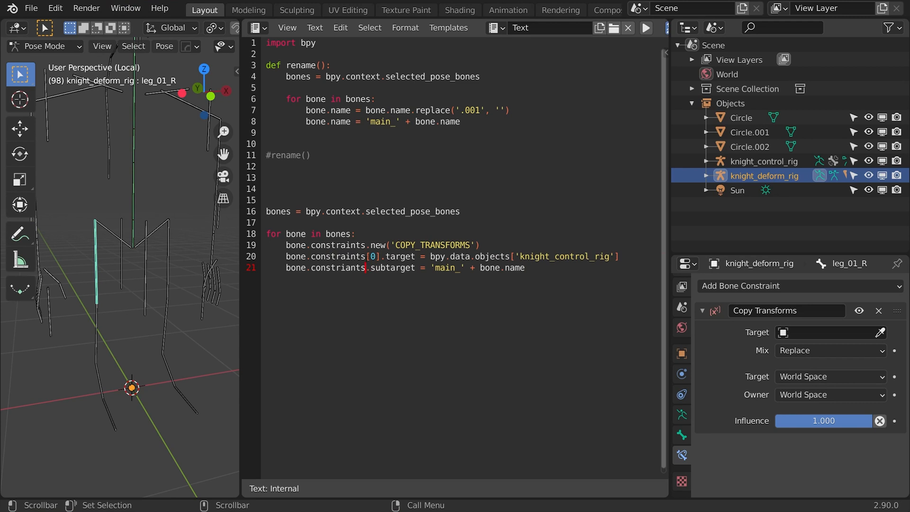
pyautogui.write('[0]')
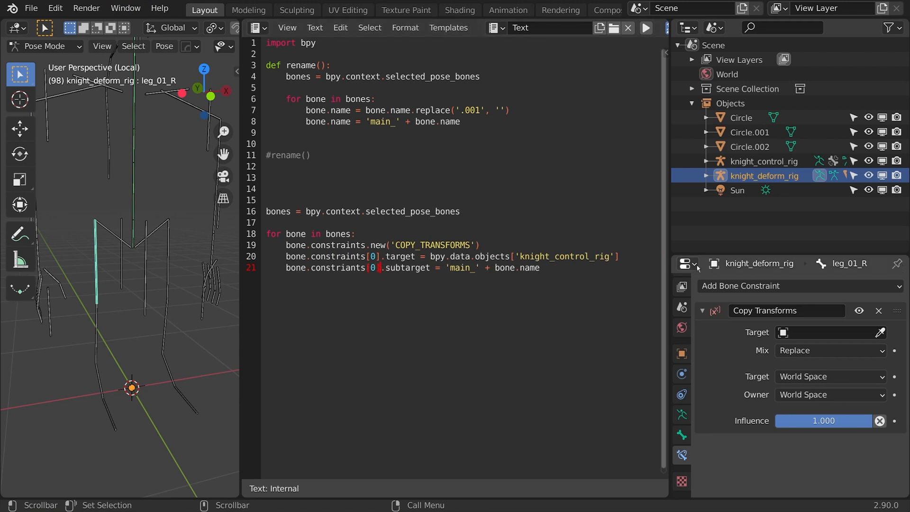
pyautogui.click(878, 310)
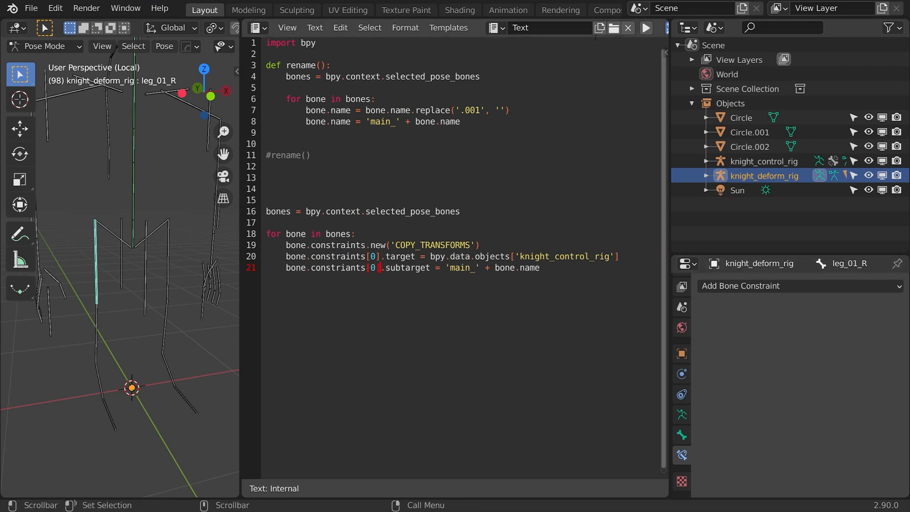
pyautogui.click(646, 28)
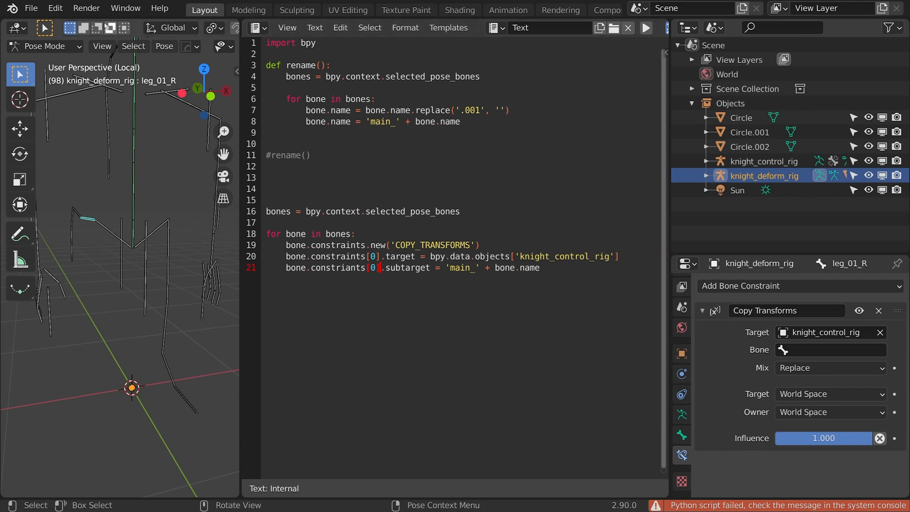
# Step: Correct the spelling of constraints on line 21 and rerun the script with the bone's old constraint deleted
pyautogui.moveTo(361, 269); pyautogui.dragTo(335, 269)
pyautogui.click(350, 269)
pyautogui.press('BackSpace')
pyautogui.press('BackSpace')
pyautogui.write('ai')
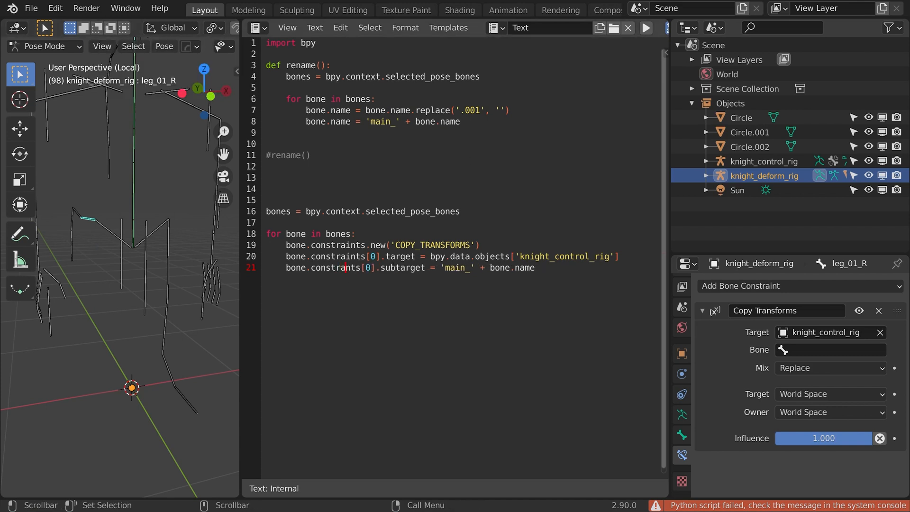
pyautogui.click(878, 311)
pyautogui.click(645, 28)
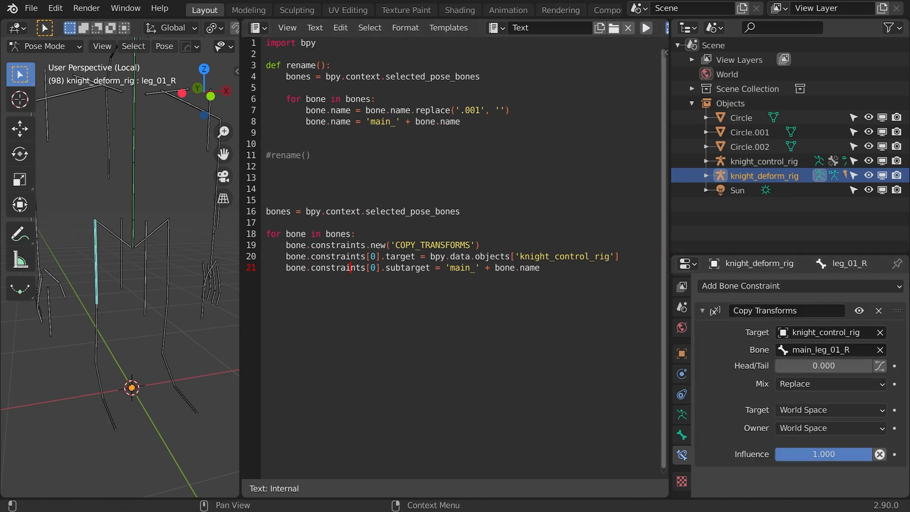
# Step: Delete the test constraint and run the script on all leg and flap bones of the deform rig
pyautogui.click(878, 311)
pyautogui.keyDown('shift'); pyautogui.click(167, 274); pyautogui.keyUp('shift')
pyautogui.keyDown('shift'); pyautogui.click(164, 336); pyautogui.keyUp('shift')
pyautogui.keyDown('shift'); pyautogui.click(164, 325); pyautogui.keyUp('shift')
pyautogui.keyDown('shift'); pyautogui.click(163, 334); pyautogui.keyUp('shift')
pyautogui.keyDown('shift'); pyautogui.click(168, 369); pyautogui.keyUp('shift')
pyautogui.keyDown('shift'); pyautogui.click(186, 401); pyautogui.keyUp('shift')
pyautogui.keyDown('shift'); pyautogui.click(109, 411); pyautogui.keyUp('shift')
pyautogui.keyDown('shift'); pyautogui.click(101, 382); pyautogui.keyUp('shift')
pyautogui.keyDown('shift'); pyautogui.click(98, 336); pyautogui.keyUp('shift')
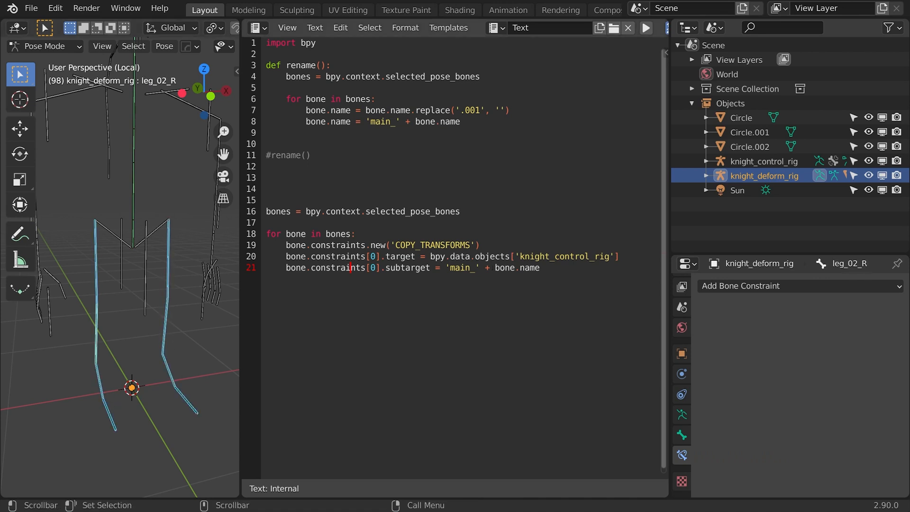
pyautogui.keyDown('shift'); pyautogui.click(147, 268); pyautogui.keyUp('shift')
pyautogui.keyDown('shift'); pyautogui.click(124, 260); pyautogui.keyUp('shift')
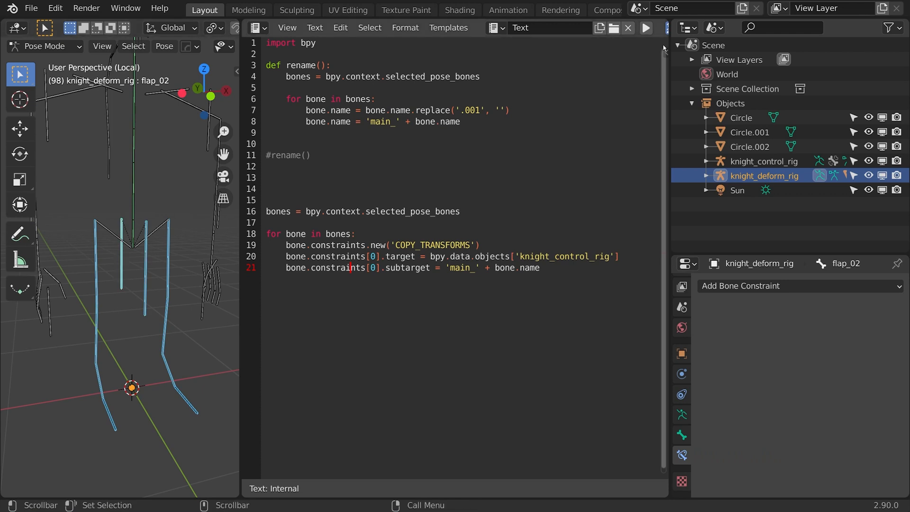
pyautogui.click(646, 28)
# Step: Check the constraints on the flap bones and the right hip bone of the deform rig
pyautogui.click(149, 273)
pyautogui.click(150, 273)
pyautogui.click(125, 273)
pyautogui.moveTo(125, 273)
pyautogui.mouseDown(button='middle')
pyautogui.moveTo(146, 248)
pyautogui.moveTo(137, 264)
pyautogui.mouseUp(button='middle')
pyautogui.moveTo(123, 230); pyautogui.dragTo(135, 269, button='middle')
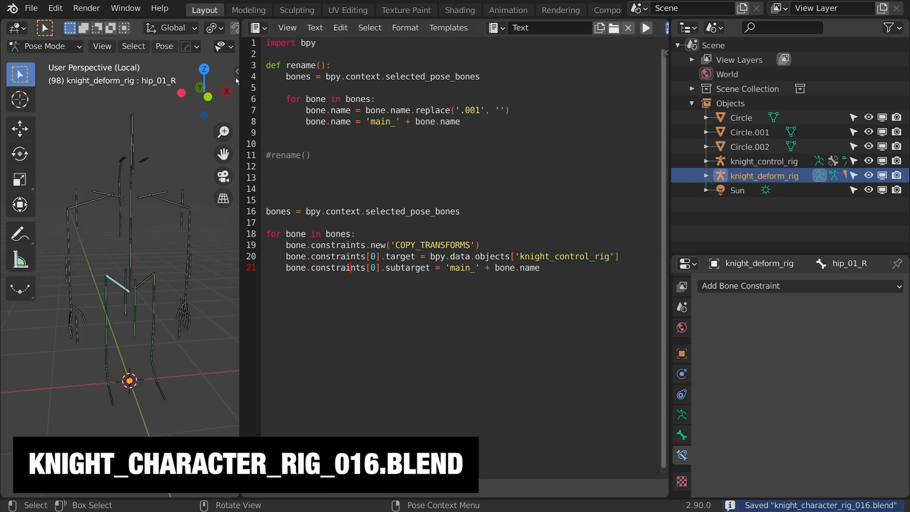
# Step: Enlarge the 3D viewport by shrinking the text editor, leaving the viewport sidebar hidden
pyautogui.click(238, 72)
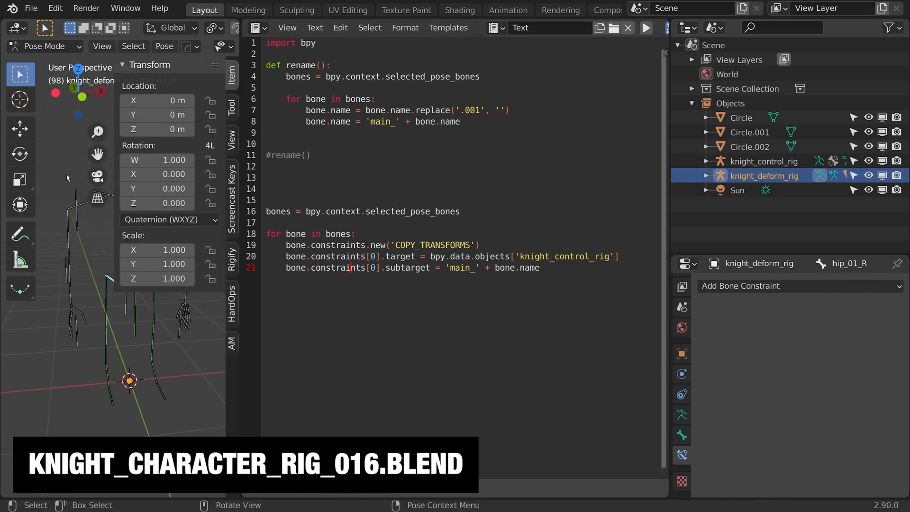
pyautogui.press('n')
pyautogui.moveTo(240, 47); pyautogui.dragTo(619, 47)
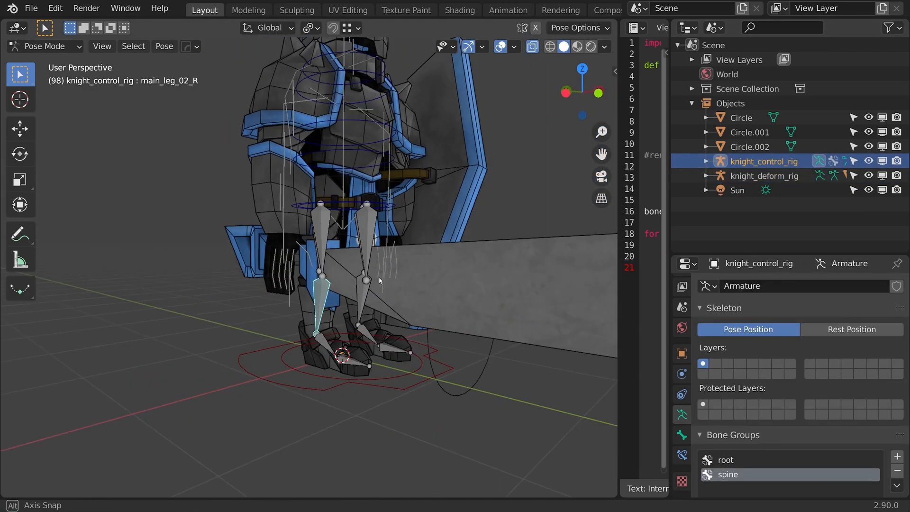
# Step: Test-rotate the right lower leg, foot and thigh bones of the control rig, and clear the rotation of all its bones
pyautogui.moveTo(379, 280); pyautogui.dragTo(450, 267, button='middle')
pyautogui.press('r')
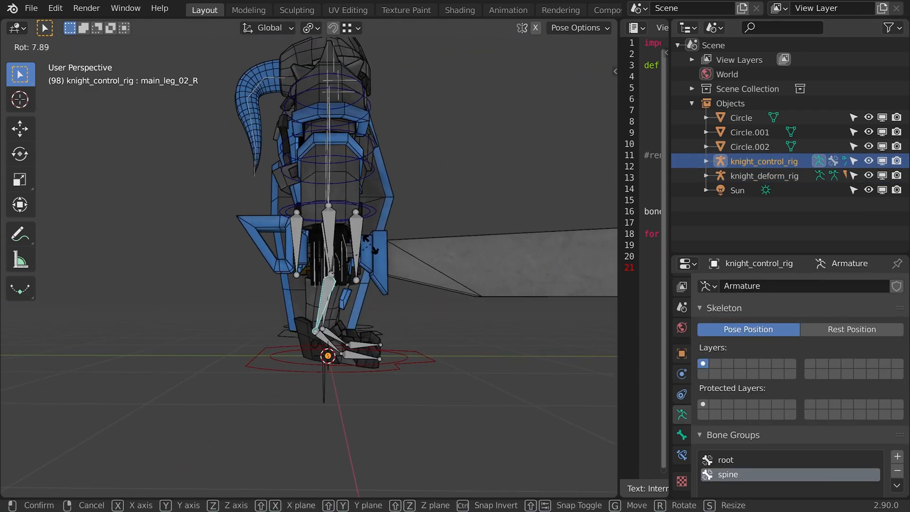
pyautogui.click(340, 352)
pyautogui.click(340, 348)
pyautogui.moveTo(340, 347); pyautogui.dragTo(341, 332, button='middle')
pyautogui.press('r')
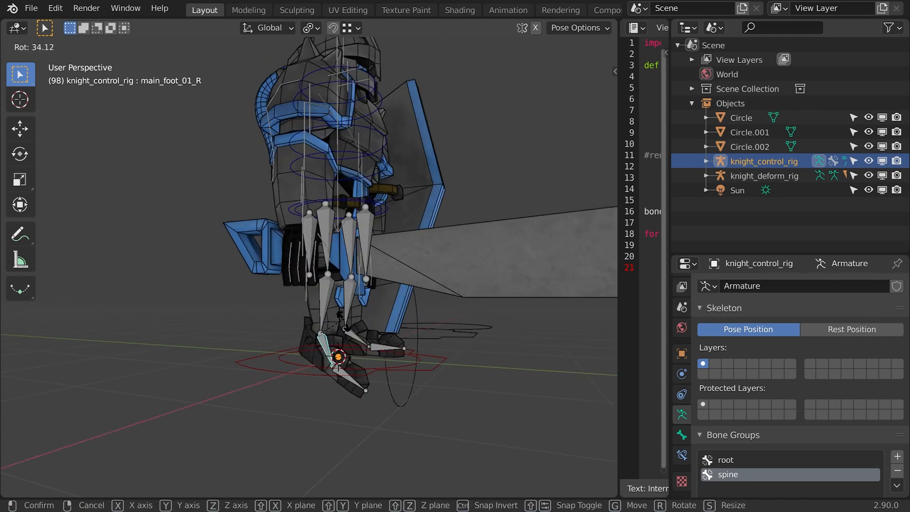
pyautogui.click(352, 301)
pyautogui.moveTo(353, 302); pyautogui.dragTo(259, 309, button='middle')
pyautogui.scroll(1, 259, 309)
pyautogui.click(308, 219)
pyautogui.press('r')
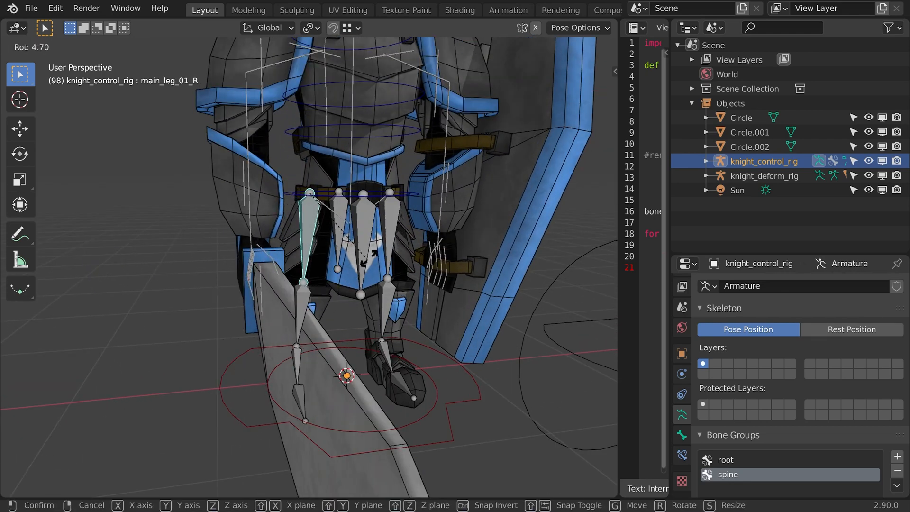
pyautogui.hotkey('alt', 'r')
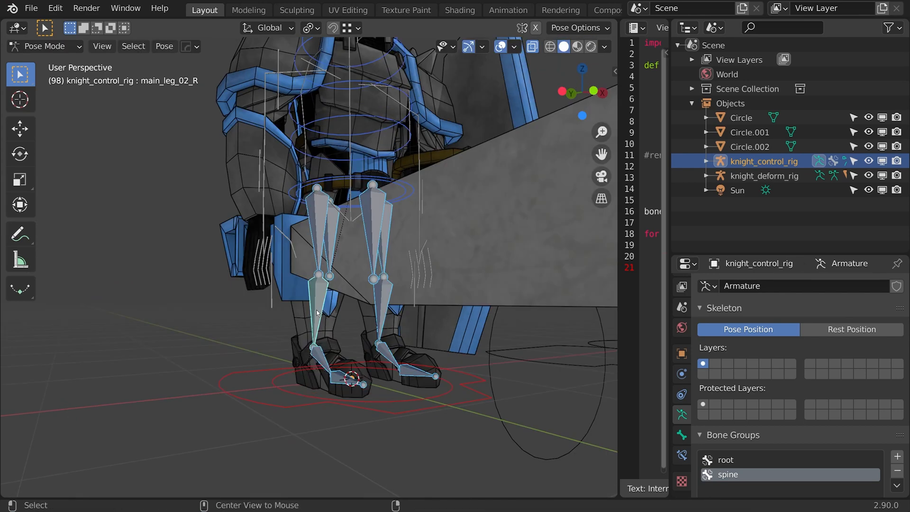
# Step: Isolate the control rig in local view and select its right thigh bone followed by the main_spine_01 bone
pyautogui.press('KP_Divide')
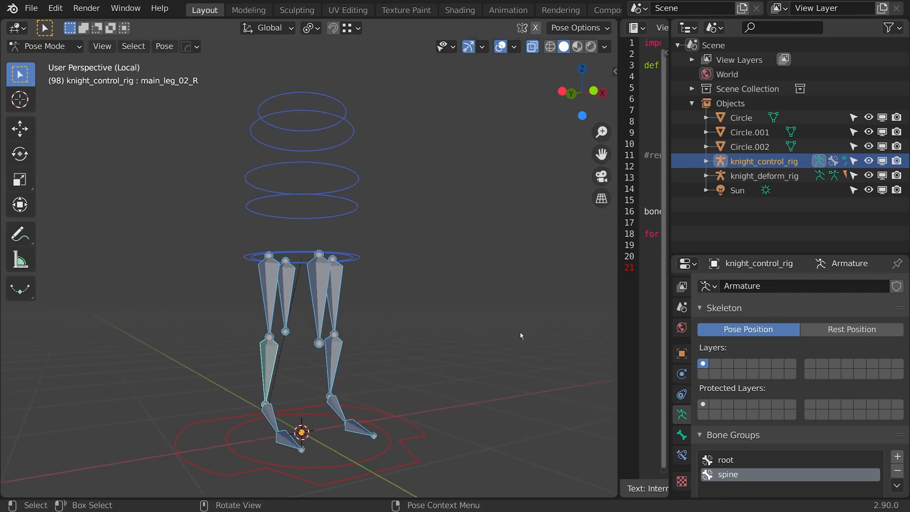
pyautogui.moveTo(373, 280); pyautogui.dragTo(251, 291, button='middle')
pyautogui.click(296, 343)
pyautogui.click(287, 204)
pyautogui.moveTo(287, 204); pyautogui.dragTo(285, 264, button='middle')
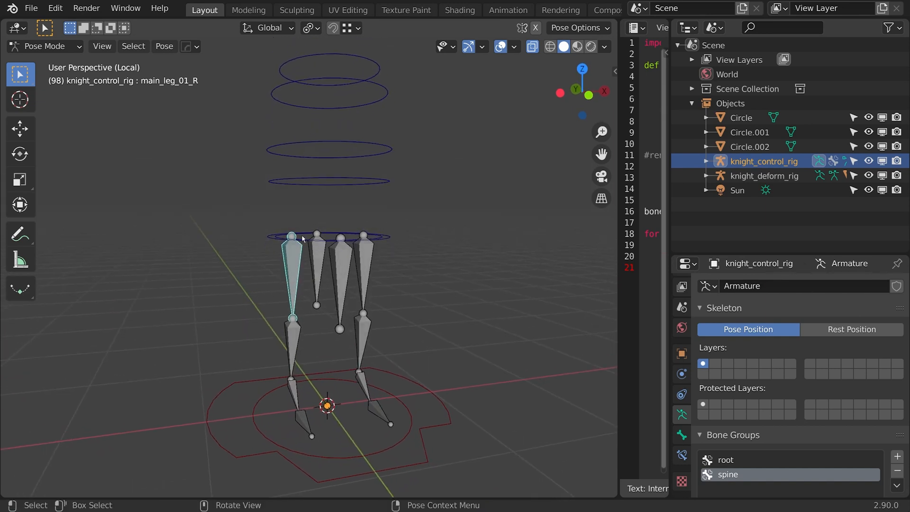
pyautogui.click(266, 237)
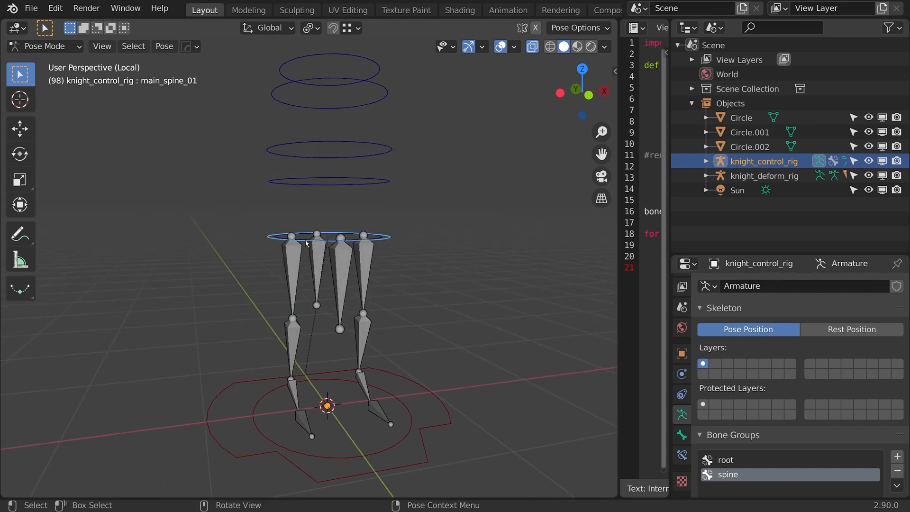
# Step: Duplicate the root_sub bone and move the copy up along Z to the base of the spine with snapping
pyautogui.moveTo(305, 242); pyautogui.dragTo(321, 277, button='middle')
pyautogui.press('Tab')
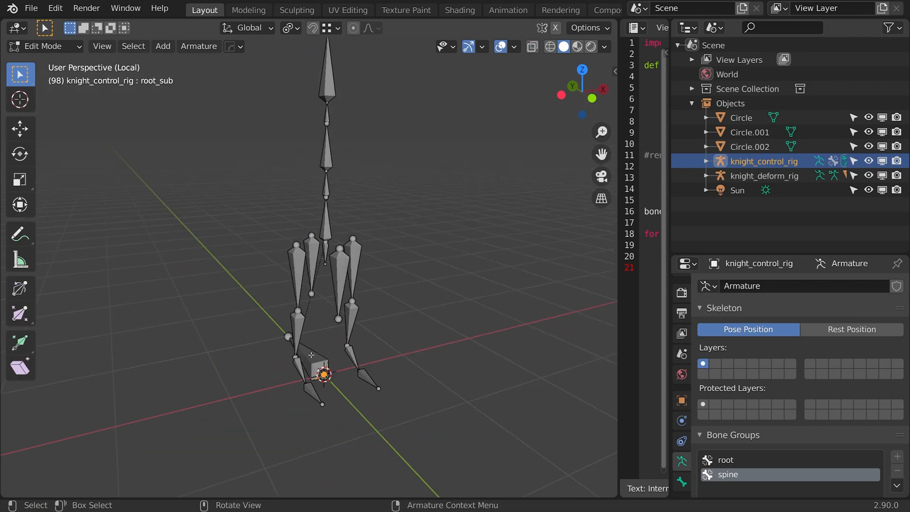
pyautogui.hotkey('shift', 'd')
pyautogui.press('z')
pyautogui.click(326, 254)
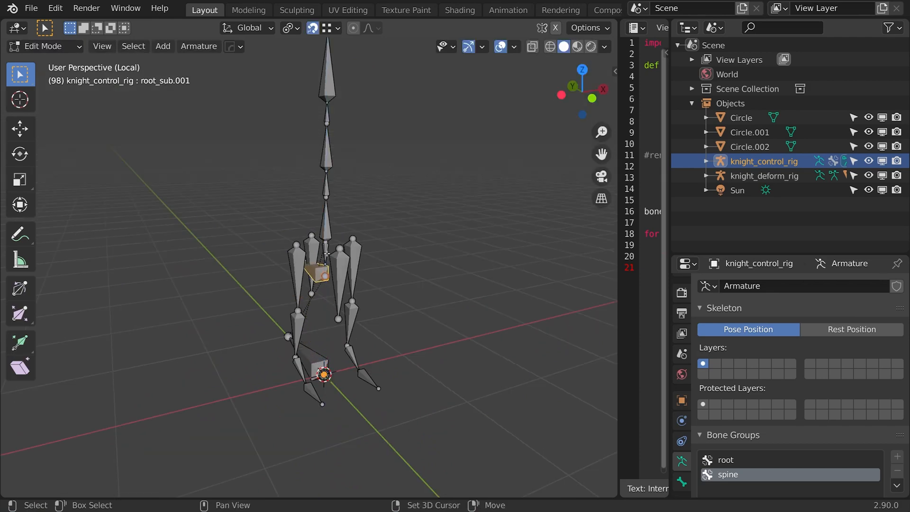
pyautogui.press('g')
pyautogui.press('z')
pyautogui.click(327, 241)
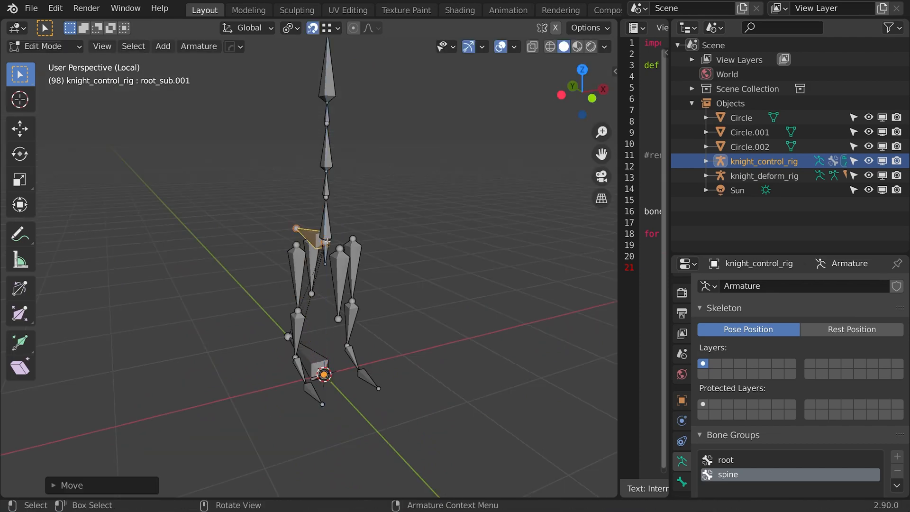
# Step: Rename the duplicated root_sub bone as hip
pyautogui.press('Tab')
pyautogui.moveTo(348, 254); pyautogui.dragTo(363, 259, button='middle')
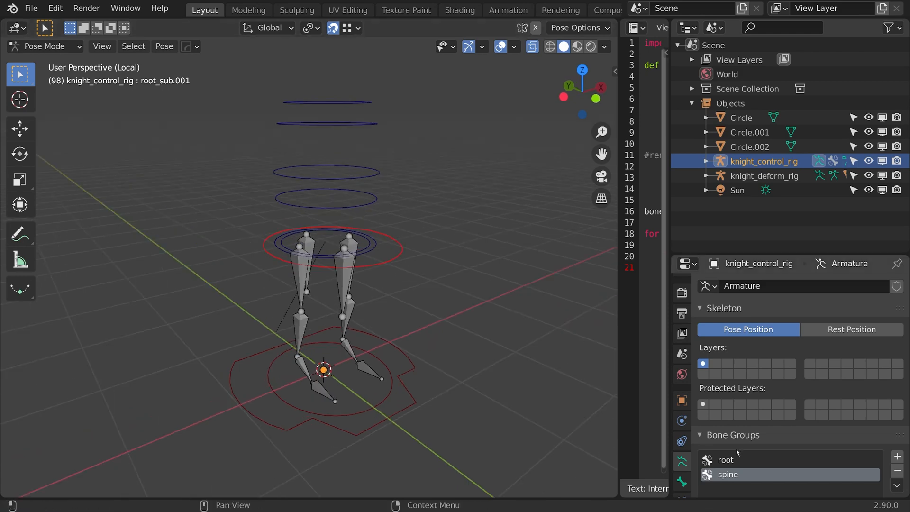
pyautogui.click(682, 481)
pyautogui.doubleClick(762, 286)
pyautogui.write('hip')
pyautogui.press('Return')
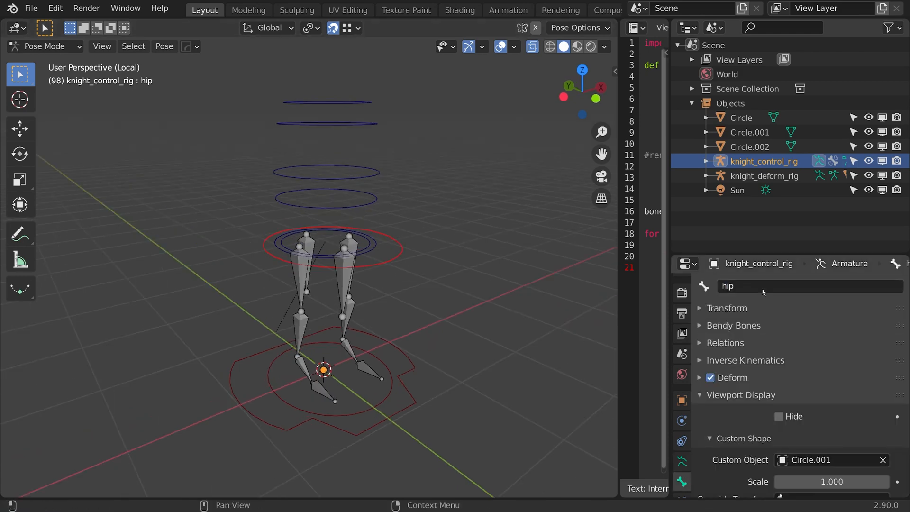
# Step: Parent the two bones at the base of the spine to the hip bone
pyautogui.keyDown('shift'); pyautogui.moveTo(402, 252); pyautogui.dragTo(431, 242, button='middle'); pyautogui.keyUp('shift')
pyautogui.scroll(2, 399, 298)
pyautogui.click(401, 307)
pyautogui.click(388, 306)
pyautogui.press('Tab')
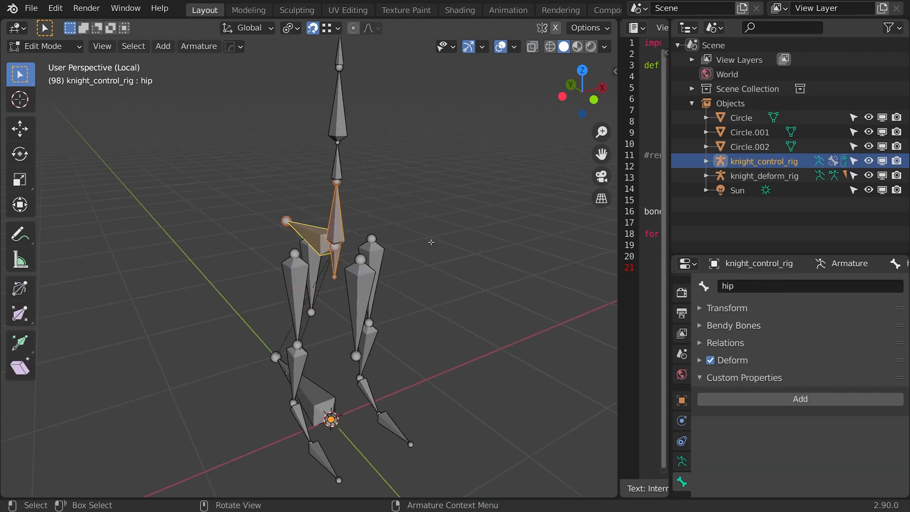
pyautogui.hotkey('ctrl', 'p')
pyautogui.click(432, 243)
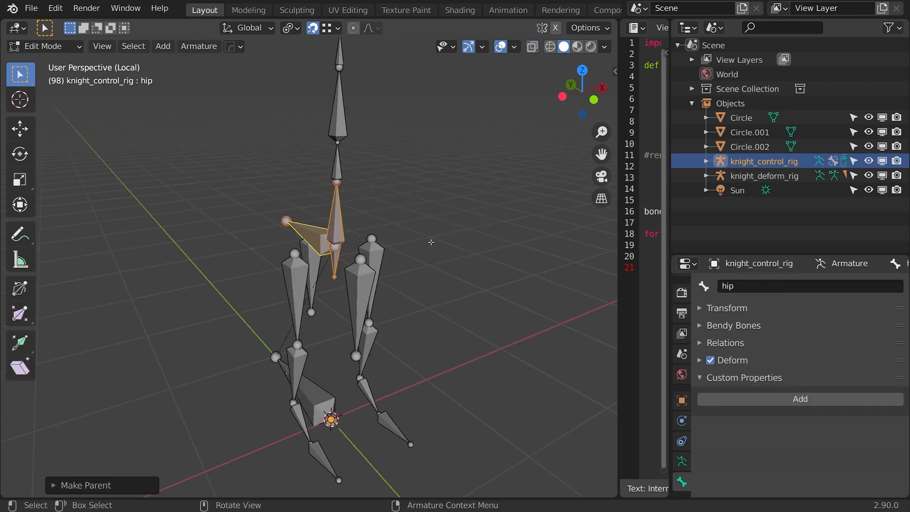
pyautogui.press('Tab')
# Step: Parent both upper leg bones and both flap bones to the hip bone
pyautogui.click(292, 283)
pyautogui.keyDown('shift'); pyautogui.click(363, 292); pyautogui.keyUp('shift')
pyautogui.keyDown('shift'); pyautogui.click(375, 243); pyautogui.keyUp('shift')
pyautogui.keyDown('shift'); pyautogui.click(311, 246); pyautogui.keyUp('shift')
pyautogui.press('Tab')
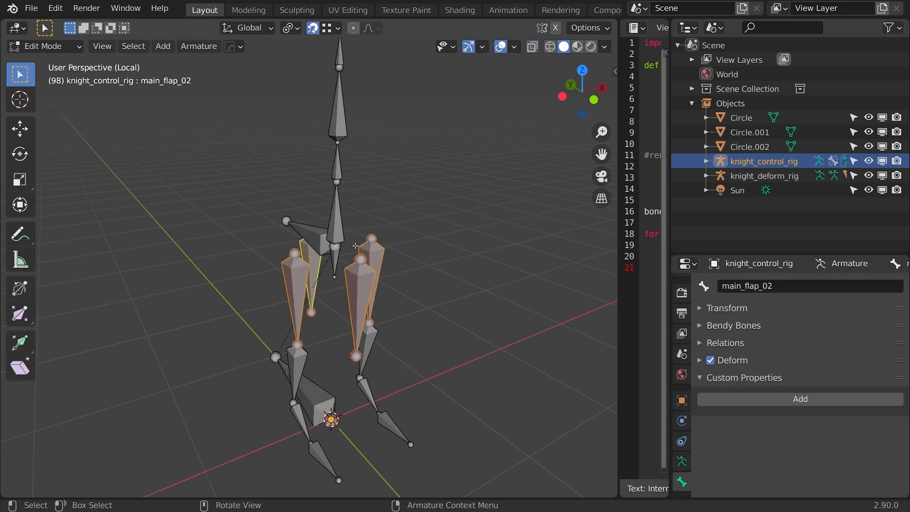
pyautogui.keyDown('shift'); pyautogui.click(318, 229); pyautogui.keyUp('shift')
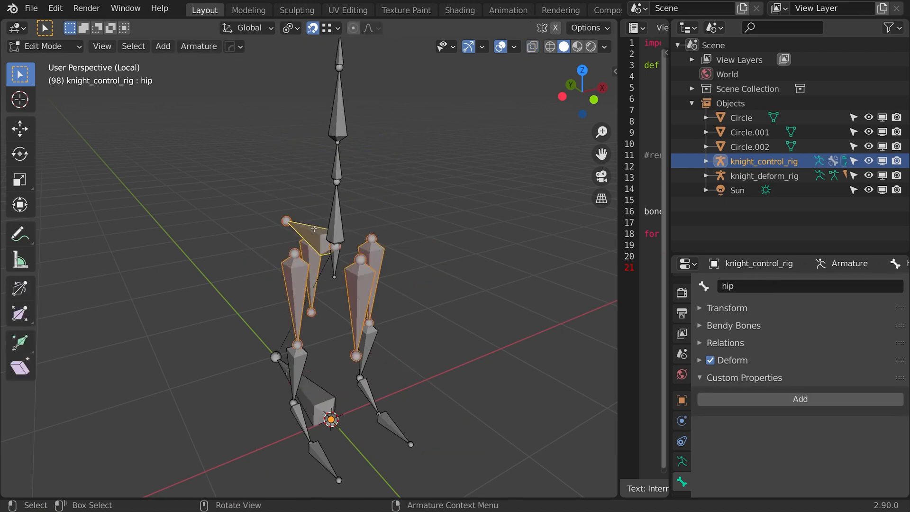
pyautogui.hotkey('ctrl', 'p')
pyautogui.click(314, 229)
pyautogui.press('Tab')
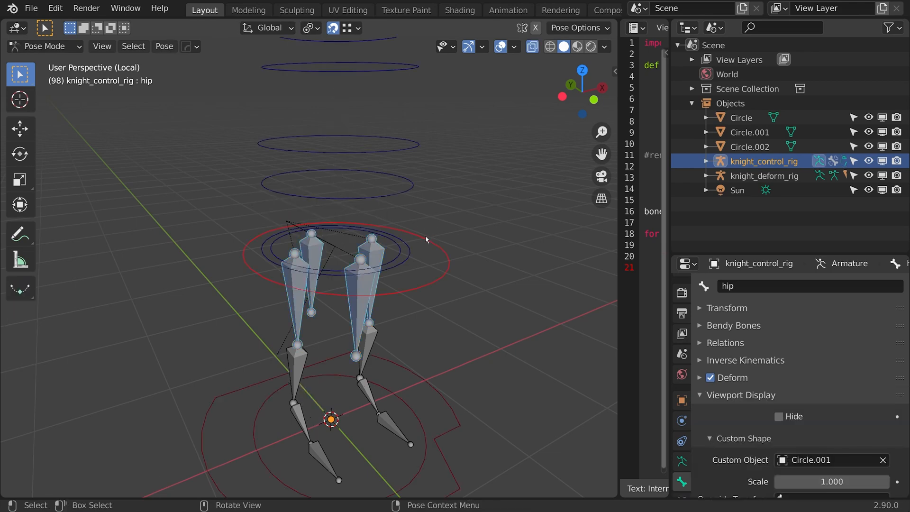
# Step: Test-move and rotate the hip bone to check how the leg, flap and spine bones follow it
pyautogui.press('g')
pyautogui.click(414, 219)
pyautogui.press('r')
pyautogui.press('Escape')
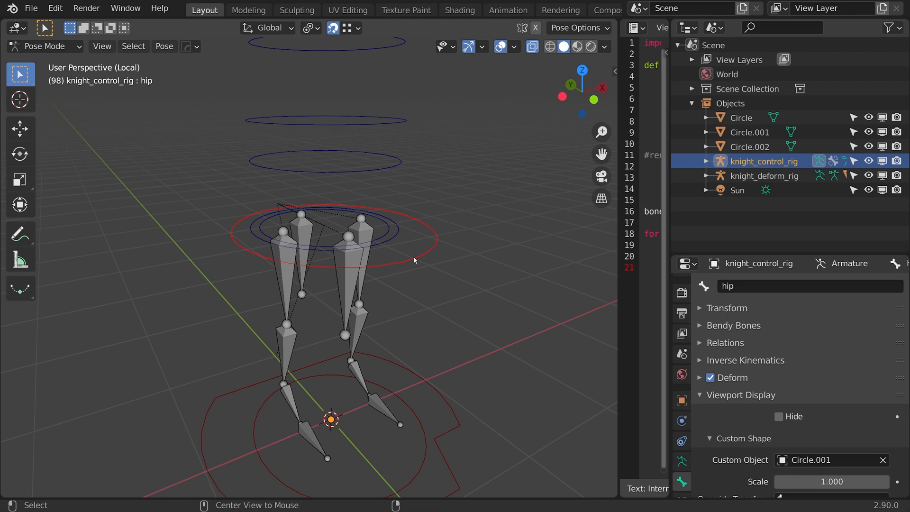
# Step: Parent main_foot_01_L and main_foot_01_R to the root_sub bone with Keep Offset
pyautogui.moveTo(414, 256); pyautogui.dragTo(377, 283, button='middle')
pyautogui.click(364, 289)
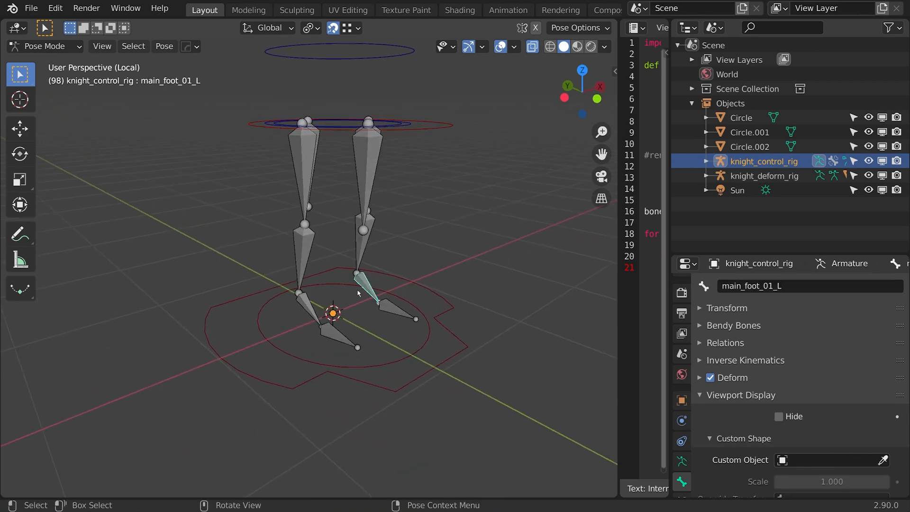
pyautogui.keyDown('shift'); pyautogui.click(306, 306); pyautogui.keyUp('shift')
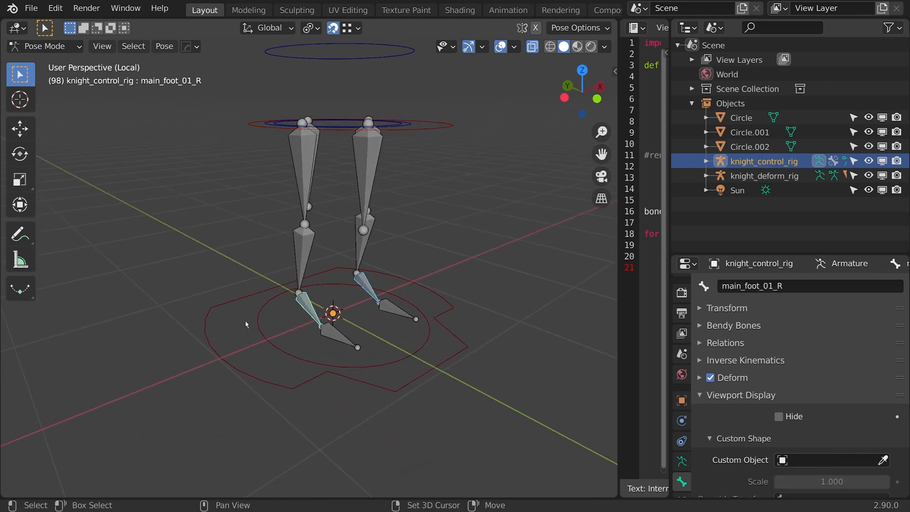
pyautogui.keyDown('shift'); pyautogui.click(258, 316); pyautogui.keyUp('shift')
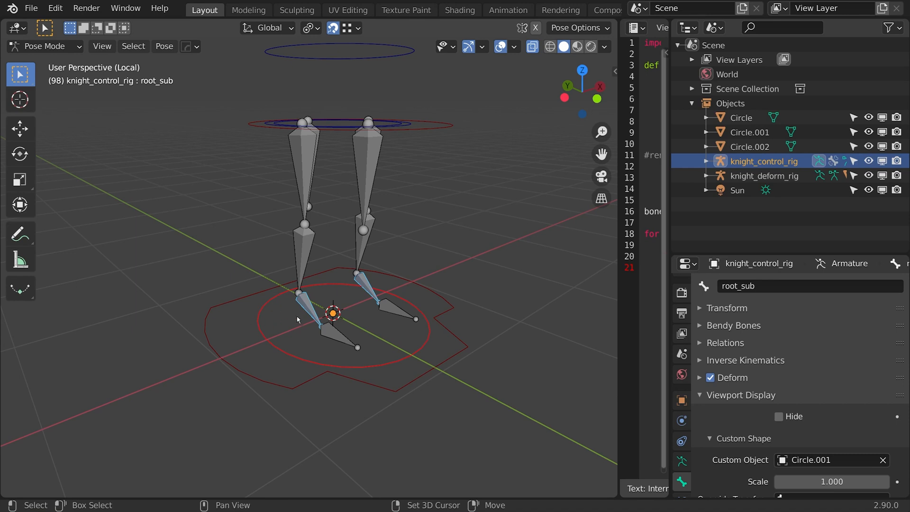
pyautogui.press('Tab')
pyautogui.hotkey('ctrl', 'p')
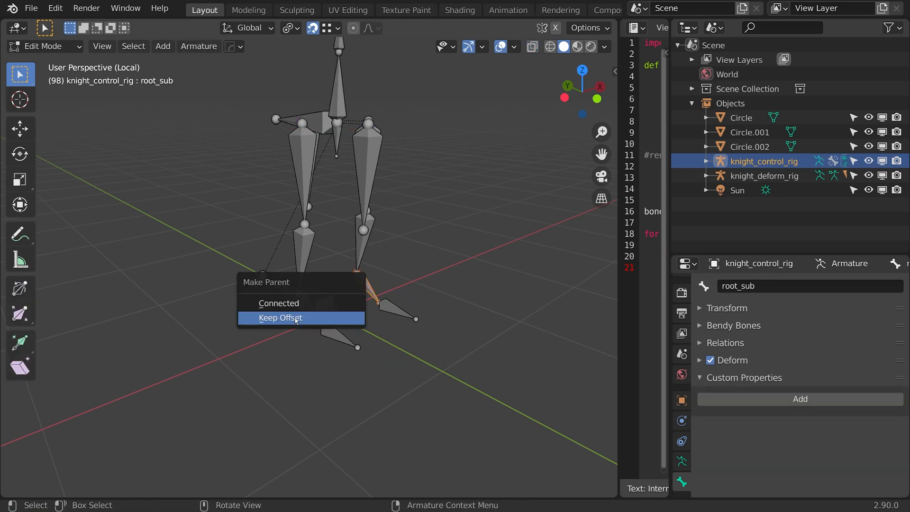
pyautogui.click(295, 317)
pyautogui.press('Tab')
# Step: Test-move the hip bone to check whether the feet stay independent of it
pyautogui.click(266, 129)
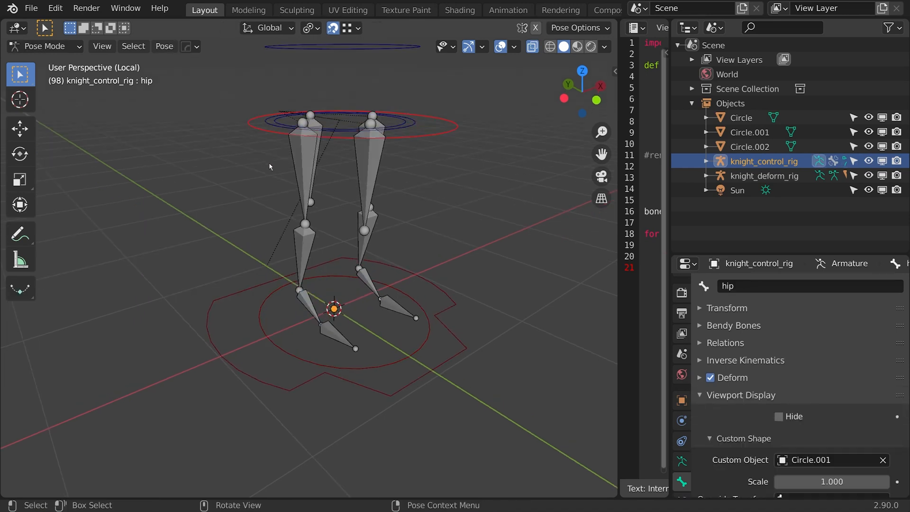
pyautogui.press('g')
pyautogui.click(255, 158)
# Step: Add an Inverse Kinematics constraint to main_leg_02_R with main_foot_01_R as its target, and open the constraint's settings
pyautogui.click(310, 307)
pyautogui.scroll(2, 309, 318)
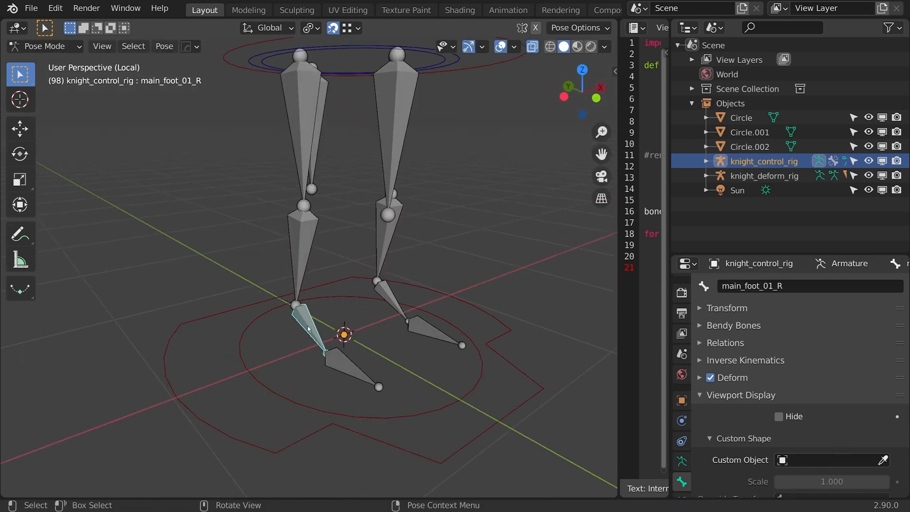
pyautogui.keyDown('shift'); pyautogui.click(305, 257); pyautogui.keyUp('shift')
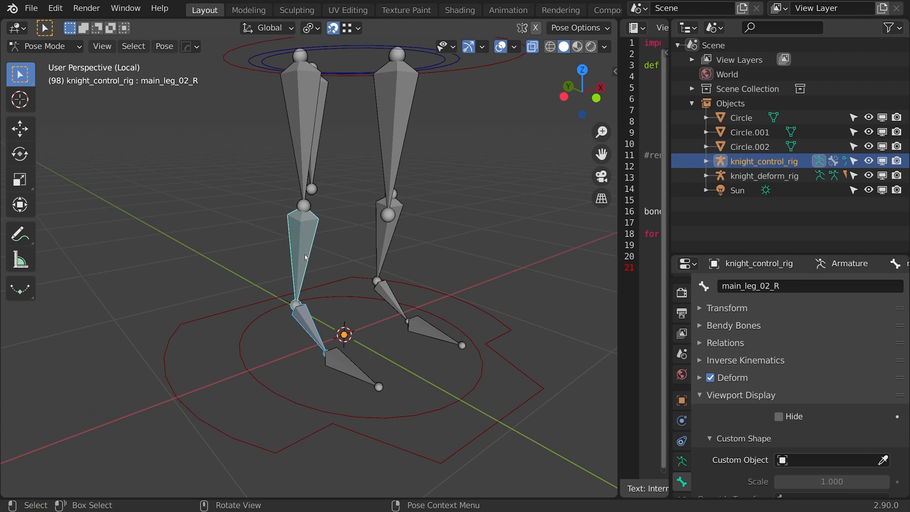
pyautogui.hotkey('ctrl', 'shift', 'c')
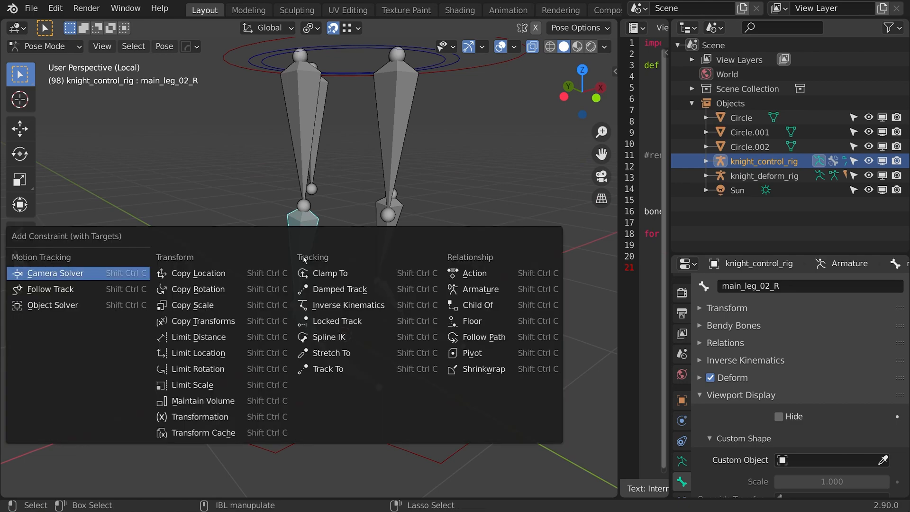
pyautogui.click(340, 306)
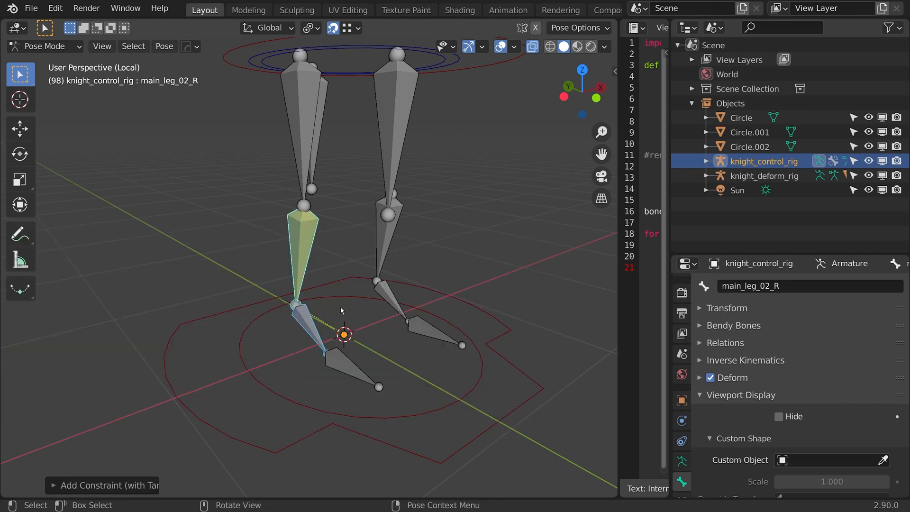
pyautogui.click(295, 240)
pyautogui.scroll(-2, 687, 469)
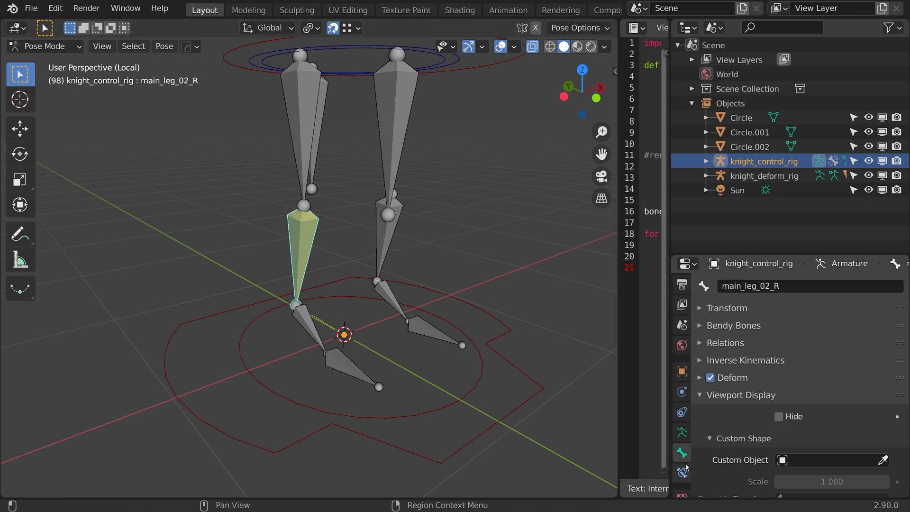
pyautogui.click(685, 470)
pyautogui.scroll(-1, 884, 392)
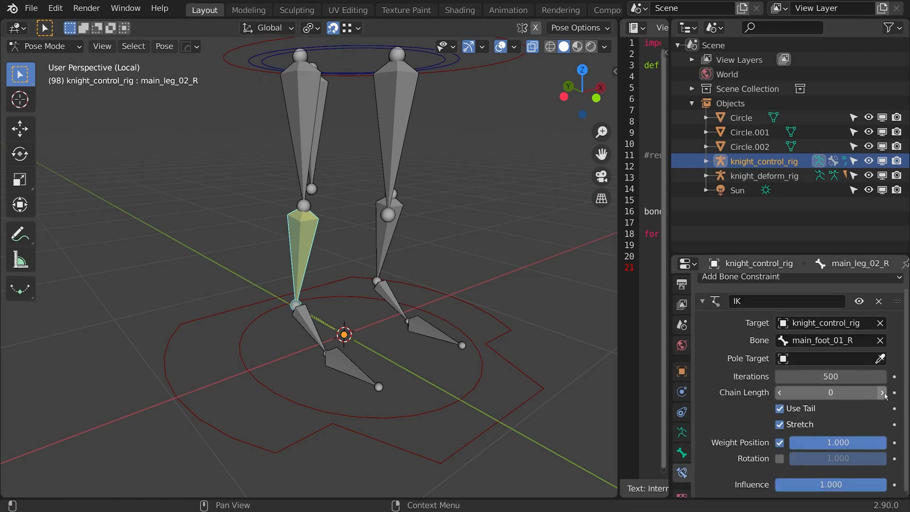
pyautogui.click(388, 303)
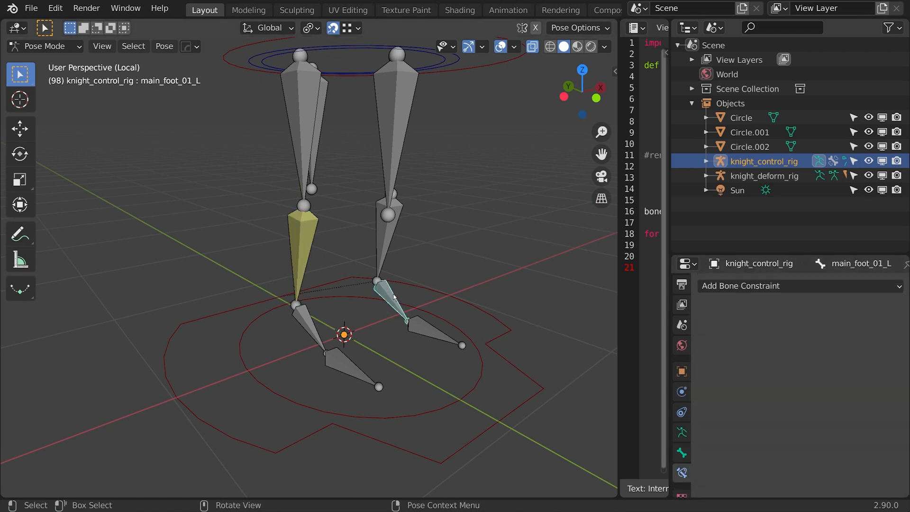
pyautogui.click(377, 246)
pyautogui.hotkey('shift', 'ctrl', 'c')
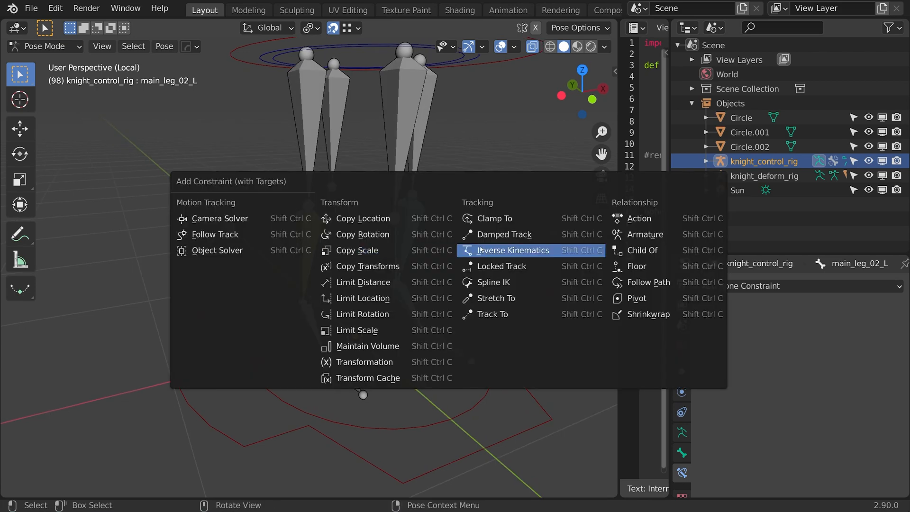
pyautogui.press('Escape')
# Step: Add an Inverse Kinematics constraint to main_leg_02_L with main_foot_01_L as its target
pyautogui.moveTo(453, 237); pyautogui.dragTo(368, 241, button='middle')
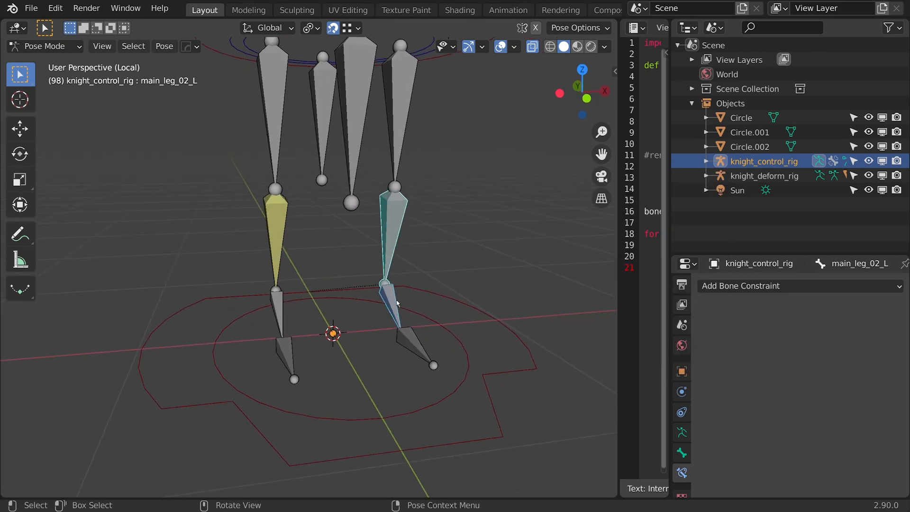
pyautogui.click(396, 302)
pyautogui.keyDown('shift'); pyautogui.click(390, 243); pyautogui.keyUp('shift')
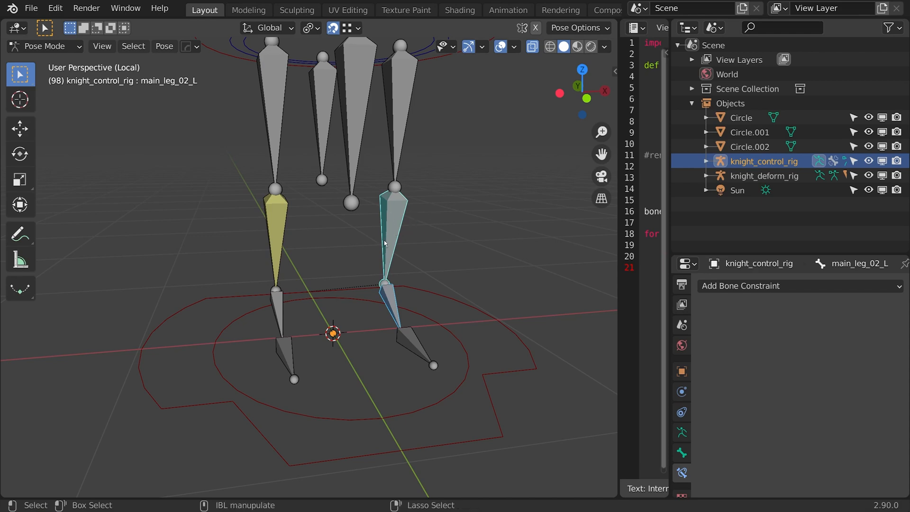
pyautogui.hotkey('ctrl', 'shift', 'c')
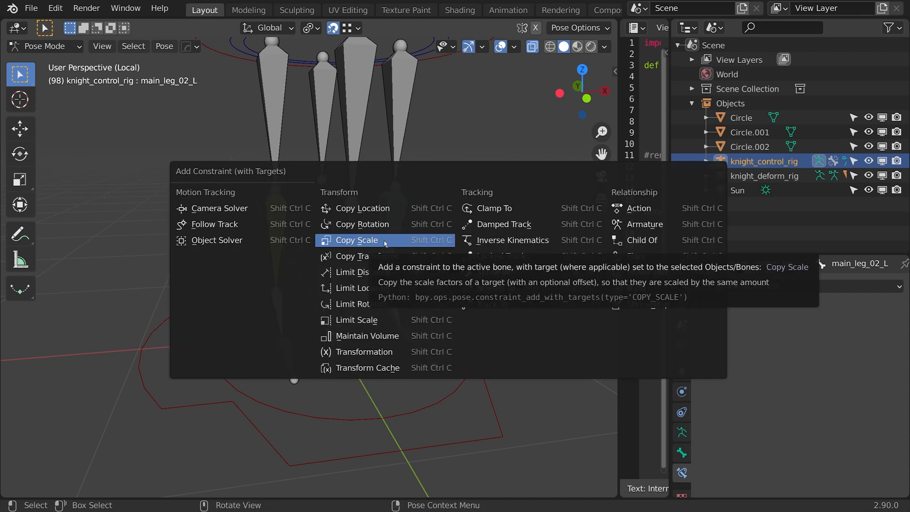
pyautogui.click(488, 242)
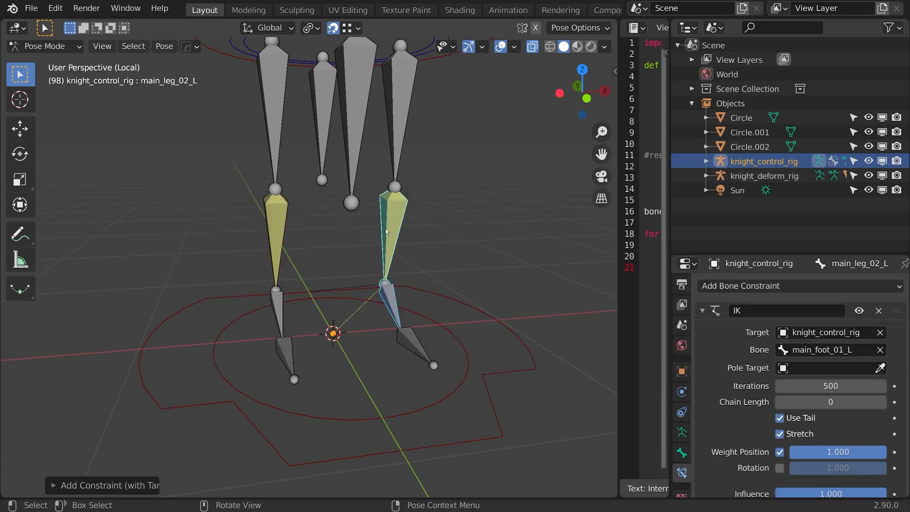
# Step: Set the Chain Length of main_leg_02_L's IK constraint to 2
pyautogui.scroll(-1, 829, 379)
pyautogui.click(882, 393)
pyautogui.click(882, 393)
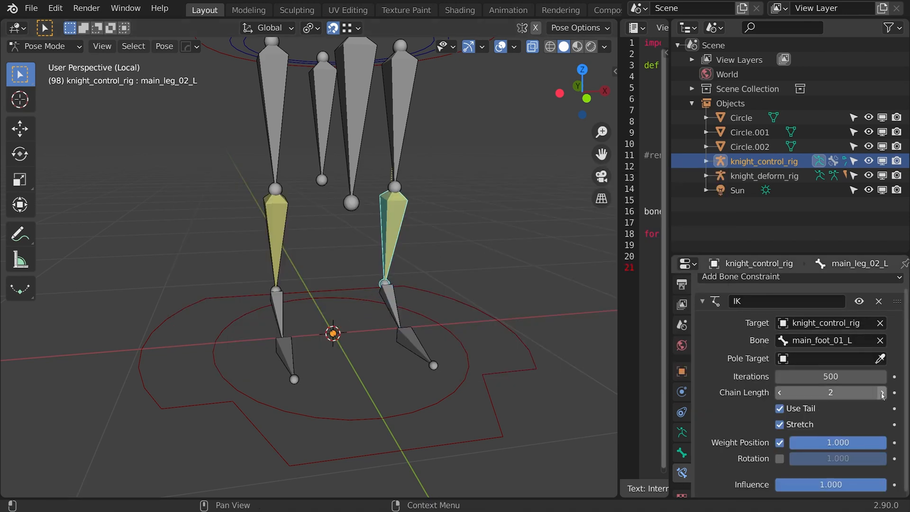
# Step: Test-move and test-rotate the hip bone to check how both legs bend towards the planted feet
pyautogui.click(427, 317)
pyautogui.scroll(-5, 351, 250)
pyautogui.scroll(3, 370, 237)
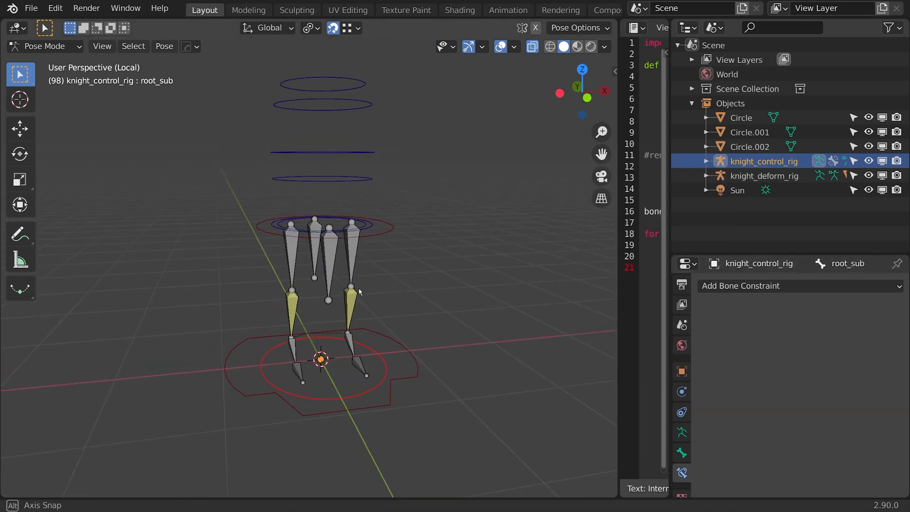
pyautogui.click(373, 236)
pyautogui.press('g')
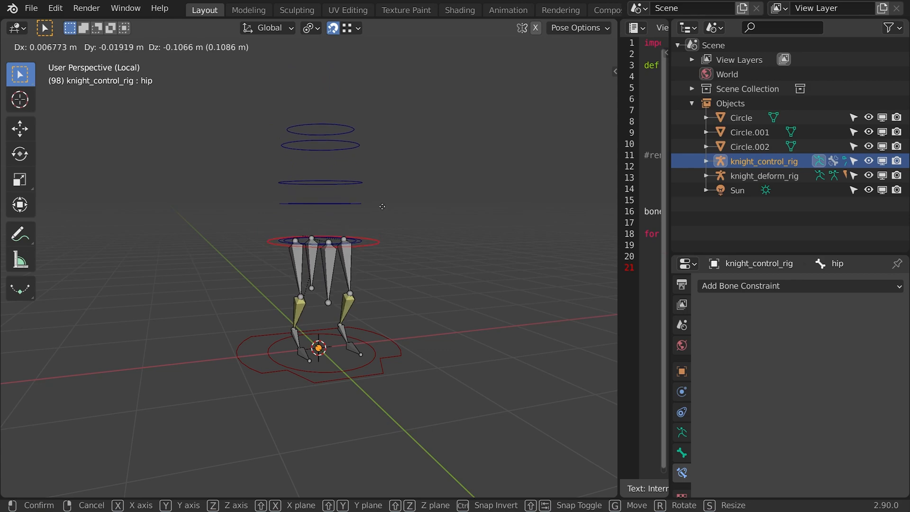
pyautogui.click(380, 221)
pyautogui.moveTo(384, 209); pyautogui.dragTo(379, 209, button='middle')
pyautogui.press('r')
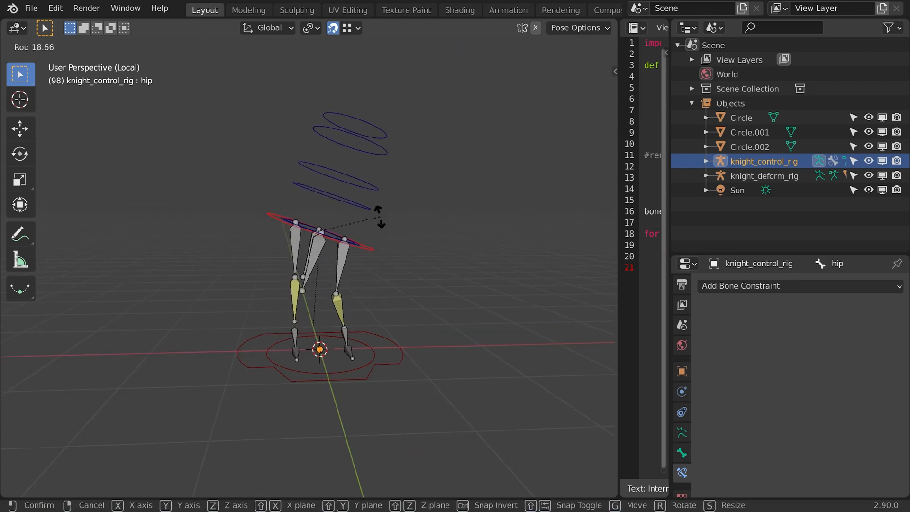
pyautogui.click(374, 196)
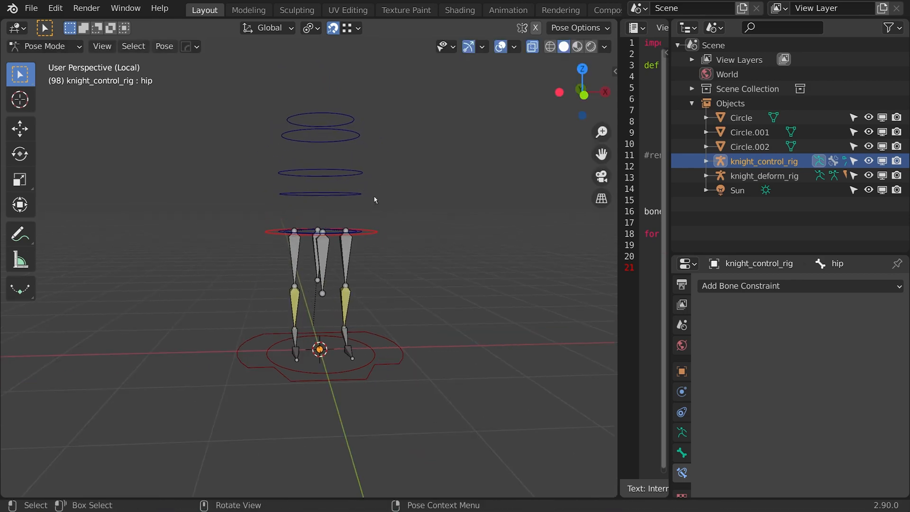
# Step: Leave local view to show the knight, turn off snapping and test-move the hip to check the armour's leg deformation
pyautogui.press('KP_Divide')
pyautogui.scroll(-4, 374, 196)
pyautogui.moveTo(412, 198); pyautogui.dragTo(383, 203, button='middle')
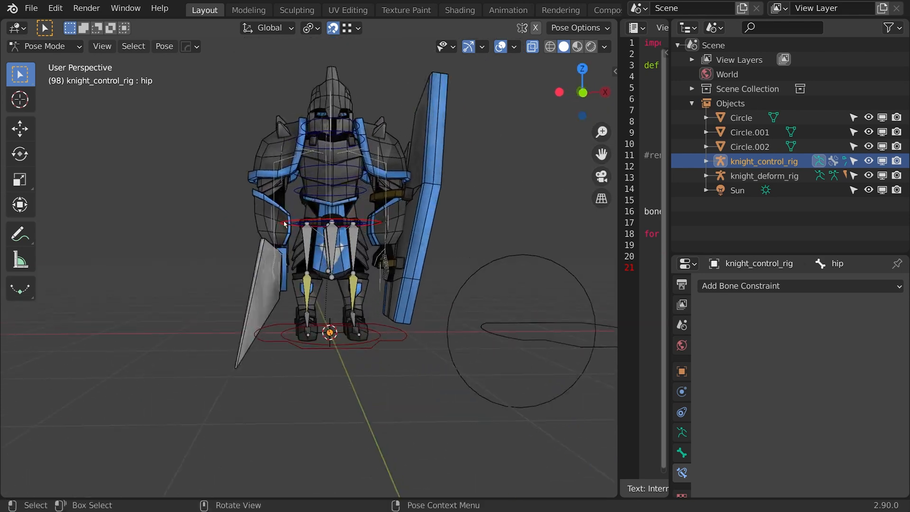
pyautogui.scroll(2, 382, 204)
pyautogui.hotkey('shift', 'Tab')
pyautogui.press('g')
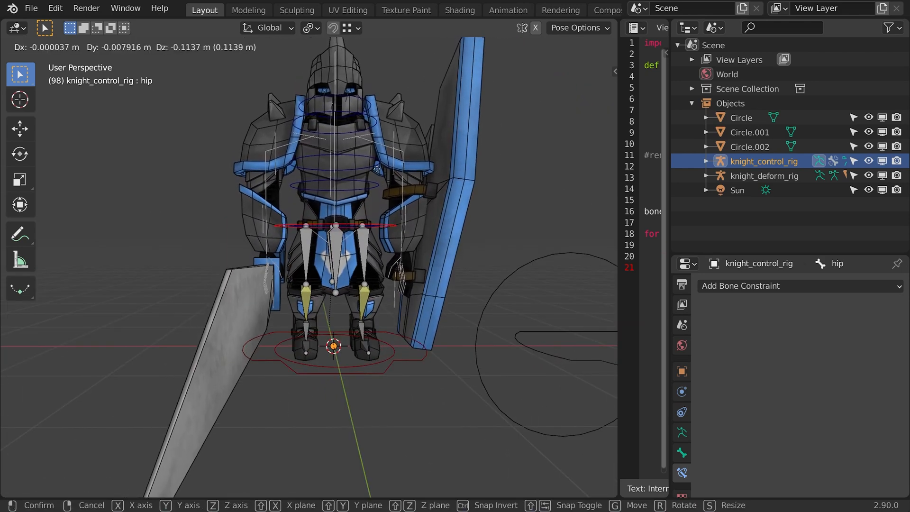
pyautogui.click(384, 166)
pyautogui.moveTo(384, 166); pyautogui.dragTo(433, 188, button='middle')
pyautogui.press('g')
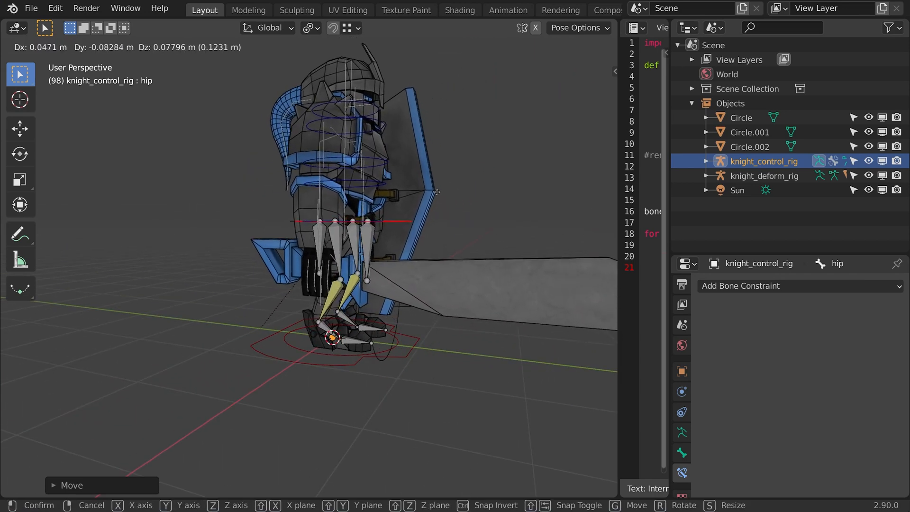
pyautogui.click(433, 199)
# Step: Test-move main_foot_01_R along the Y axis to check that the right leg follows it
pyautogui.click(324, 335)
pyautogui.moveTo(324, 336); pyautogui.dragTo(401, 323, button='middle')
pyautogui.press('g')
pyautogui.press('y')
pyautogui.scroll(-1, 369, 309)
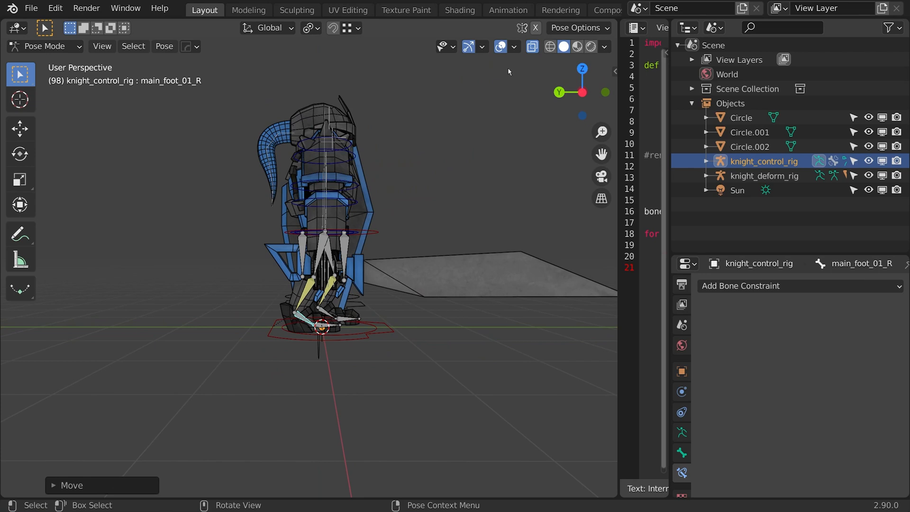
# Step: Hide the viewport overlays, test-move main_foot_01_R in several directions to check the leg's bending, and show the overlays again
pyautogui.click(499, 45)
pyautogui.moveTo(479, 118); pyautogui.dragTo(284, 164, button='middle')
pyautogui.scroll(1, 384, 266)
pyautogui.press('g')
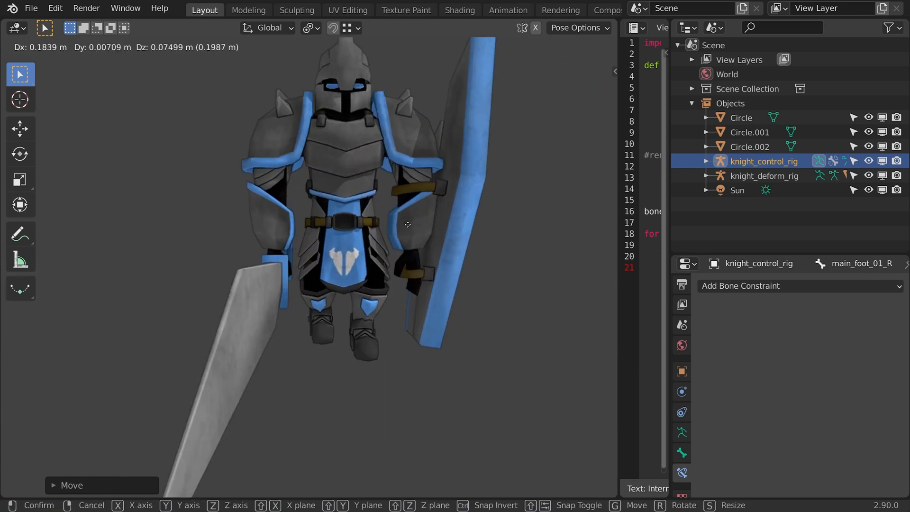
pyautogui.click(382, 219)
pyautogui.moveTo(382, 219); pyautogui.dragTo(379, 251, button='middle')
pyautogui.press('g')
pyautogui.click(446, 265)
pyautogui.press('g')
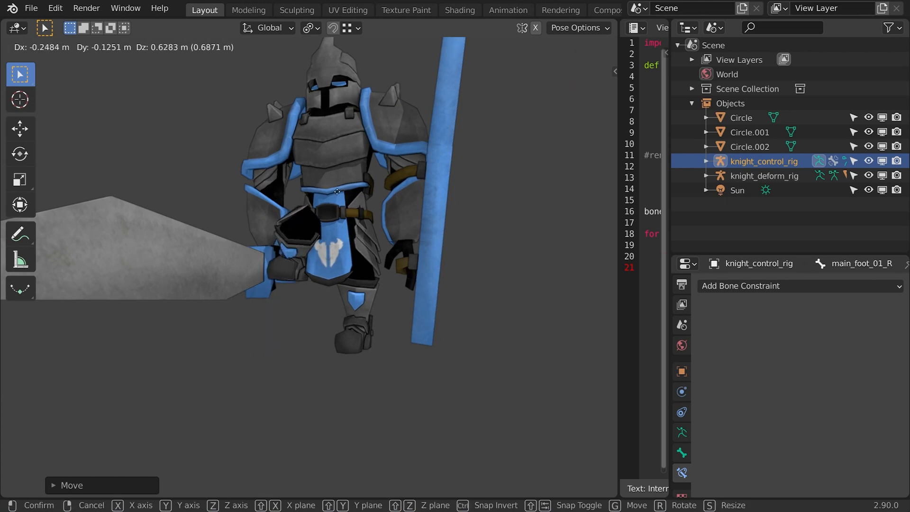
pyautogui.click(343, 264)
pyautogui.press('g')
pyautogui.moveTo(343, 264); pyautogui.dragTo(359, 296, button='middle')
pyautogui.click(362, 275)
pyautogui.click(501, 46)
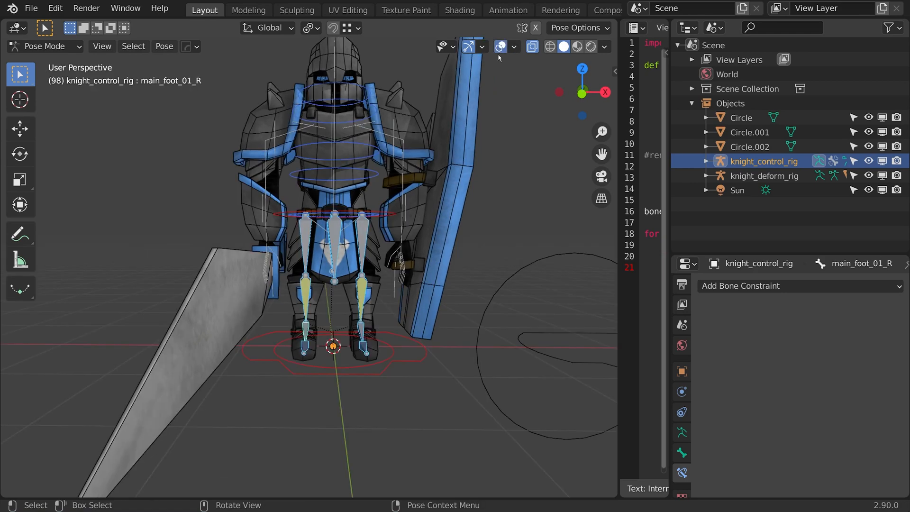
# Step: Test-move the hip bone on the full knight with the overlays shown
pyautogui.click(388, 214)
pyautogui.press('g')
pyautogui.click(384, 234)
# Step: Isolate the control rig in local view, enter Edit Mode and enable X-Axis Mirror
pyautogui.press('KP_Divide')
pyautogui.moveTo(362, 260); pyautogui.dragTo(329, 250, button='middle')
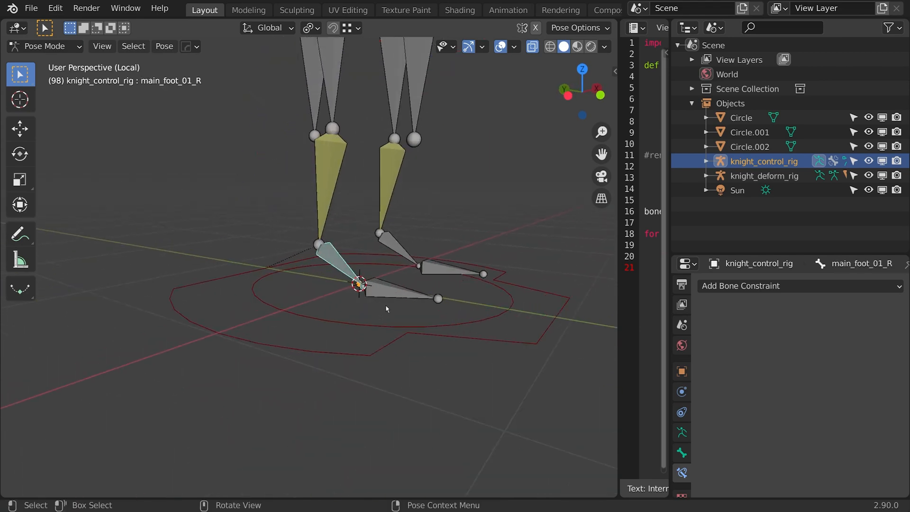
pyautogui.moveTo(401, 296); pyautogui.dragTo(378, 304, button='middle')
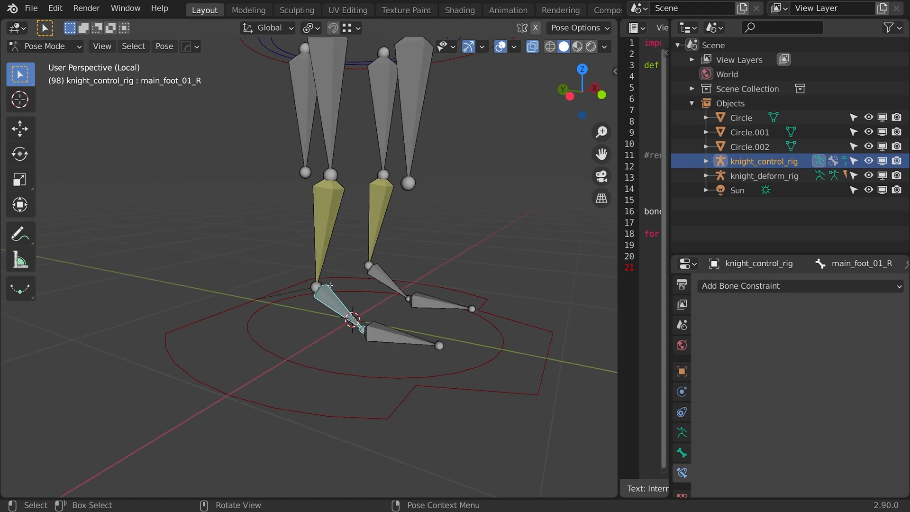
pyautogui.press('Tab')
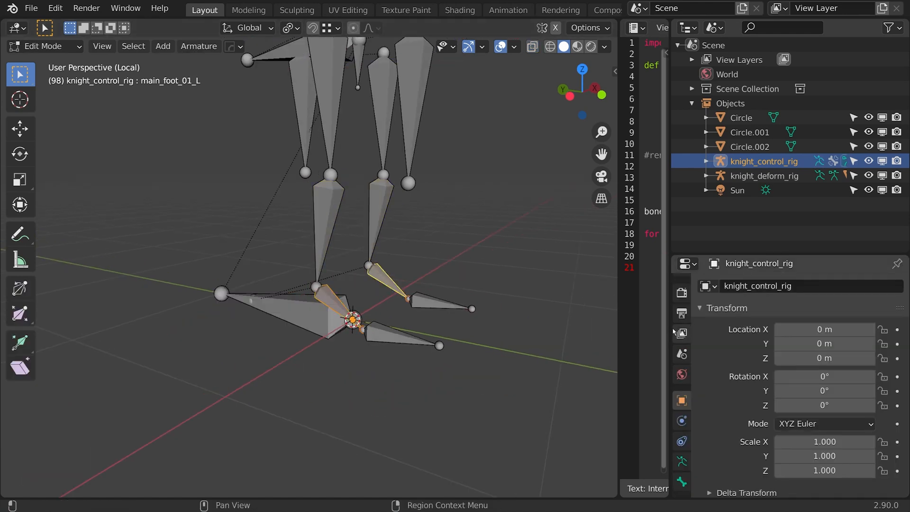
pyautogui.click(681, 293)
pyautogui.click(682, 313)
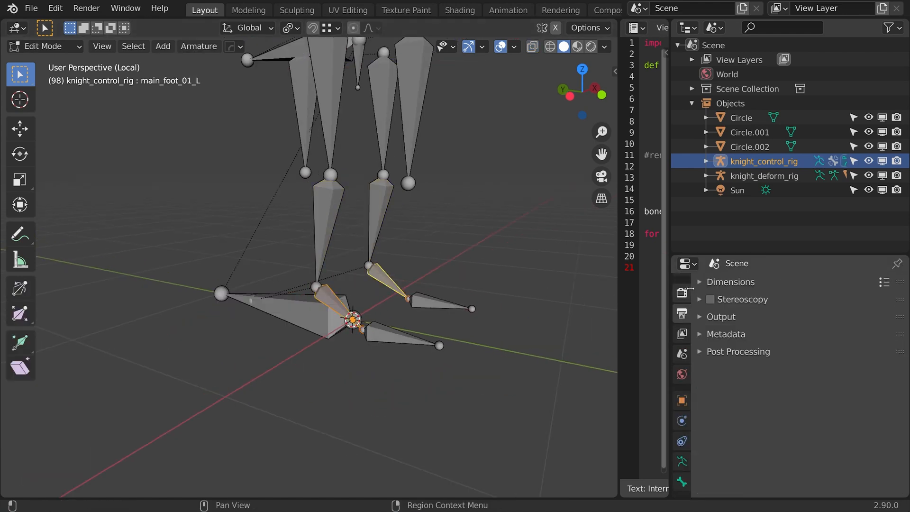
pyautogui.click(681, 293)
pyautogui.scroll(1, 682, 292)
pyautogui.click(681, 288)
pyautogui.click(723, 353)
# Step: Duplicate main_foot_01_R and main_foot_01_L along the Y axis, turn on snapping and snap the copies onto the original foot bones
pyautogui.moveTo(440, 298); pyautogui.dragTo(465, 290, button='middle')
pyautogui.press('e')
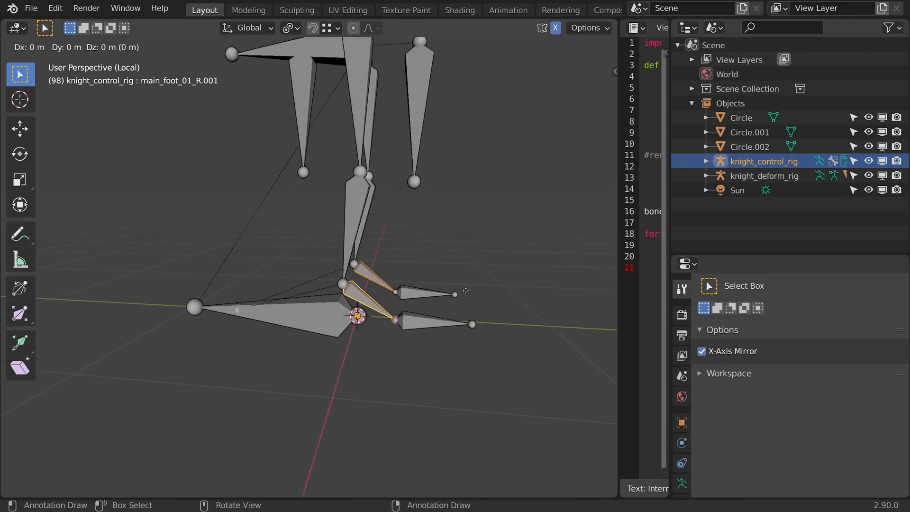
pyautogui.press('y')
pyautogui.click(378, 290)
pyautogui.moveTo(354, 291); pyautogui.dragTo(371, 293, button='middle')
pyautogui.scroll(2, 371, 294)
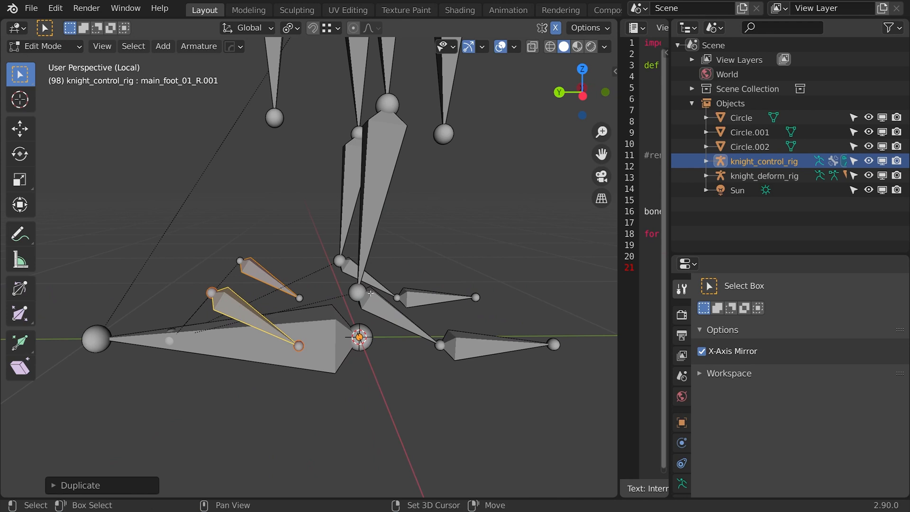
pyautogui.hotkey('shift', 'Tab')
pyautogui.press('g')
pyautogui.click(376, 284)
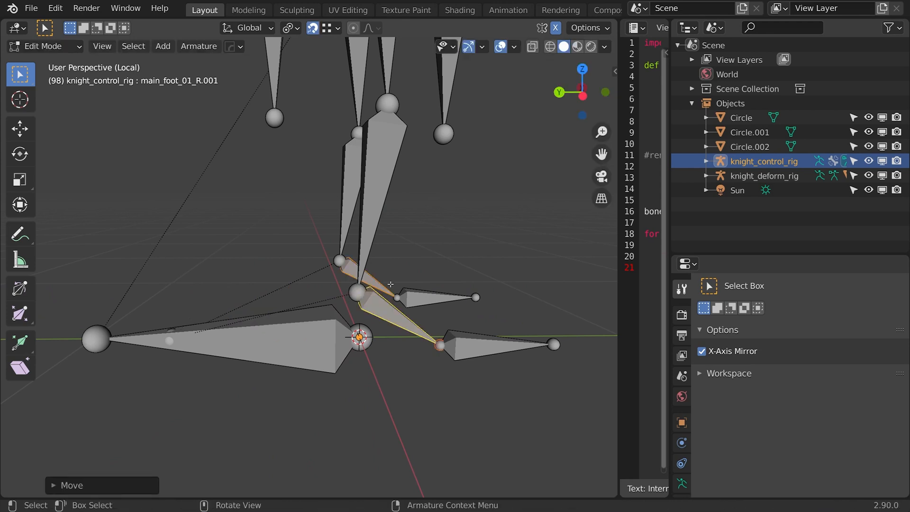
# Step: Rotate the duplicated foot bones about the ankles so they point backwards behind the feet
pyautogui.press('r')
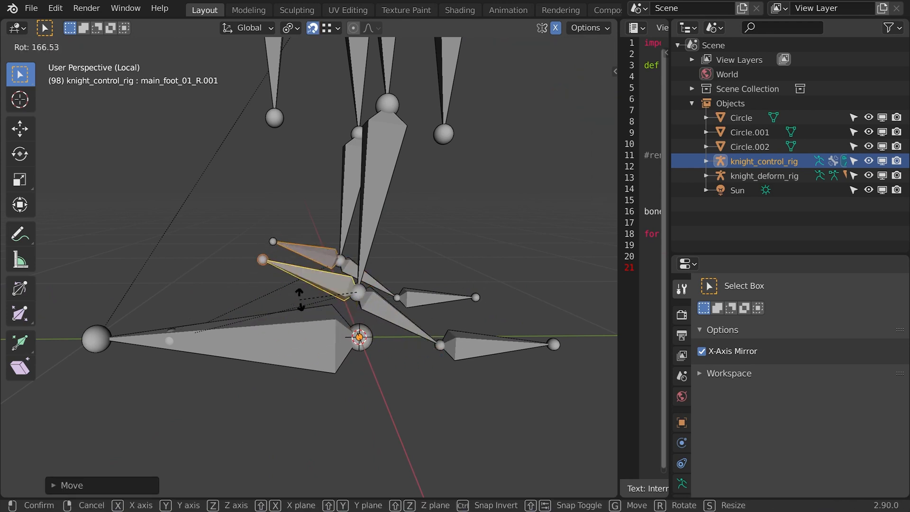
pyautogui.click(263, 251)
pyautogui.click(263, 252)
pyautogui.moveTo(263, 252); pyautogui.dragTo(333, 280, button='middle')
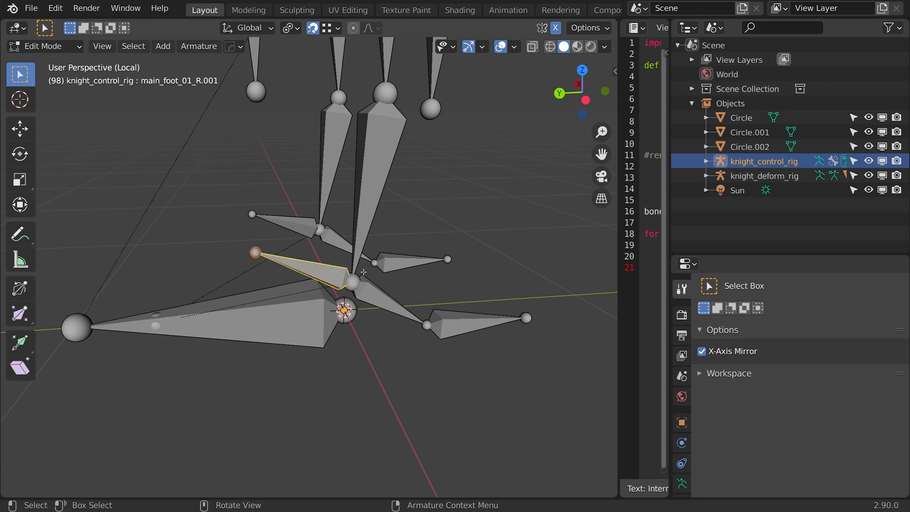
# Step: Select both duplicated foot bones with the root bone active and align them to root using Align Bones
pyautogui.keyDown('shift'); pyautogui.click(304, 327); pyautogui.keyUp('shift')
pyautogui.scroll(-2, 309, 289)
pyautogui.scroll(2, 309, 289)
pyautogui.moveTo(309, 289); pyautogui.dragTo(261, 285, button='middle')
pyautogui.click(352, 285)
pyautogui.moveTo(382, 277); pyautogui.dragTo(265, 245, button='middle')
pyautogui.moveTo(475, 269); pyautogui.dragTo(404, 272, button='middle')
pyautogui.keyDown('shift'); pyautogui.click(451, 284); pyautogui.keyUp('shift')
pyautogui.keyDown('shift'); pyautogui.click(373, 317); pyautogui.keyUp('shift')
pyautogui.moveTo(285, 293); pyautogui.dragTo(345, 281, button='middle')
pyautogui.click(193, 48)
pyautogui.moveTo(208, 65)
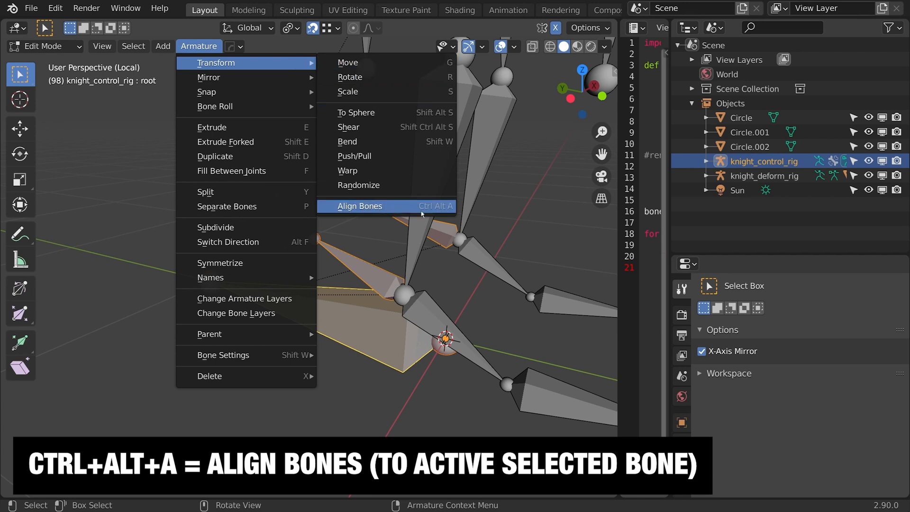
pyautogui.click(443, 208)
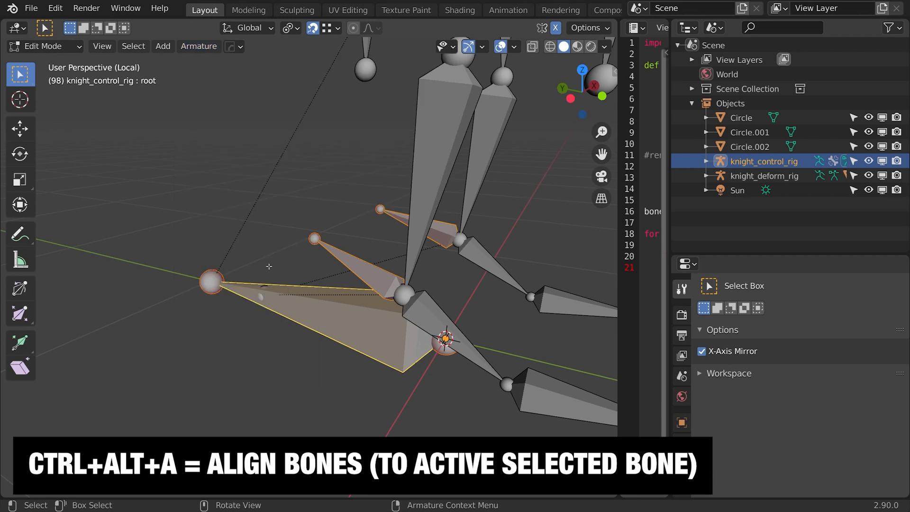
pyautogui.hotkey('ctrl', 'alt', 'a')
pyautogui.moveTo(269, 266); pyautogui.dragTo(307, 289, button='middle')
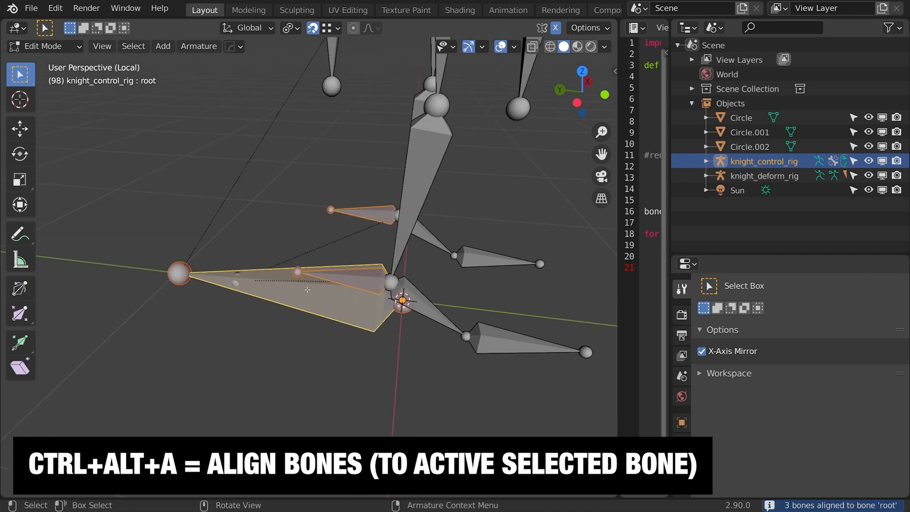
# Step: Rotate the duplicated foot bones upwards and align them to the root bone again to demonstrate Align Bones
pyautogui.click(364, 268)
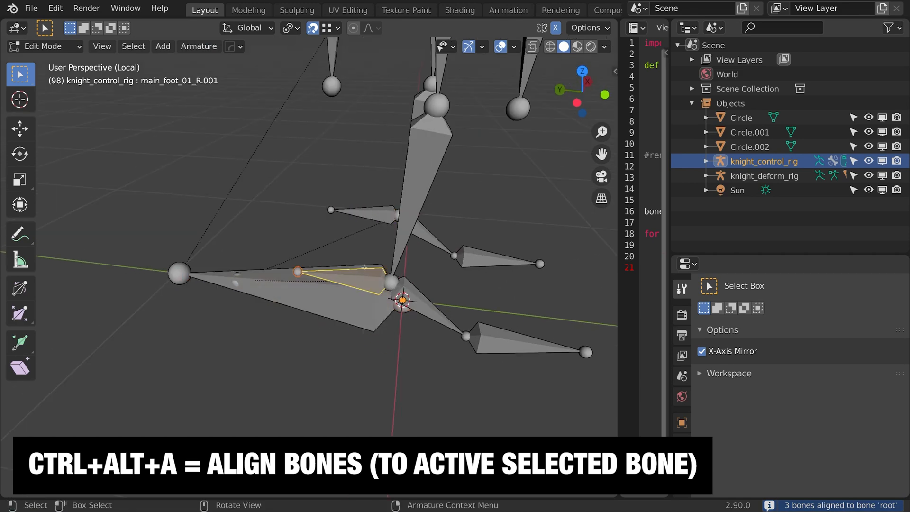
pyautogui.press('r')
pyautogui.click(361, 193)
pyautogui.moveTo(293, 237); pyautogui.dragTo(328, 228, button='middle')
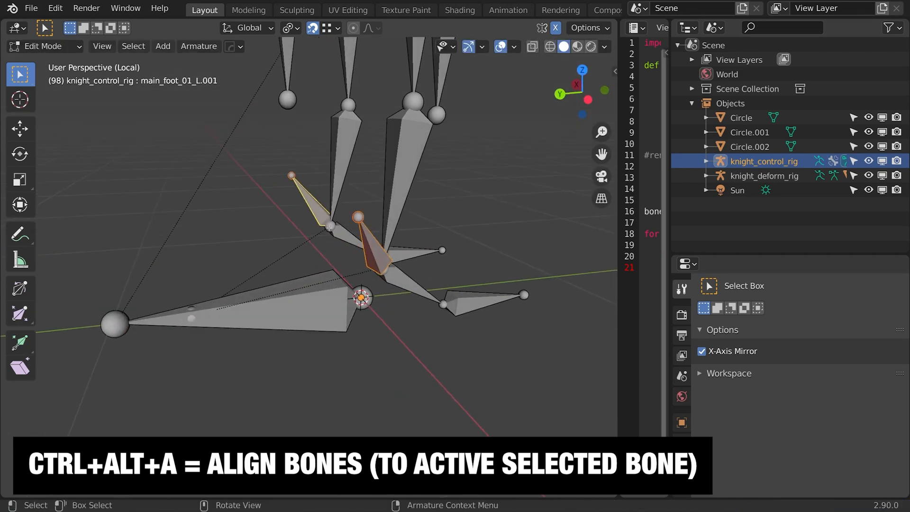
pyautogui.keyDown('shift'); pyautogui.click(283, 282); pyautogui.keyUp('shift')
pyautogui.keyDown('shift'); pyautogui.moveTo(273, 270); pyautogui.dragTo(328, 247, button='middle'); pyautogui.keyUp('shift')
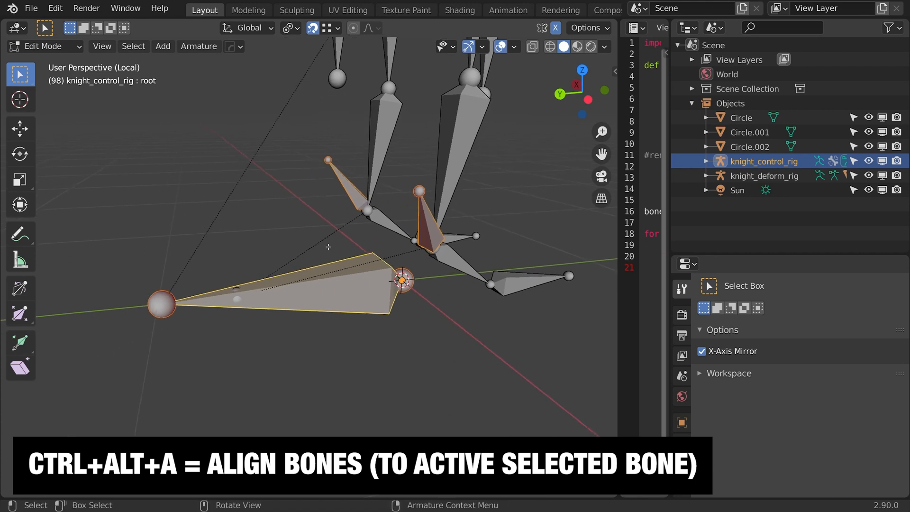
pyautogui.hotkey('ctrl', 'alt', 'a')
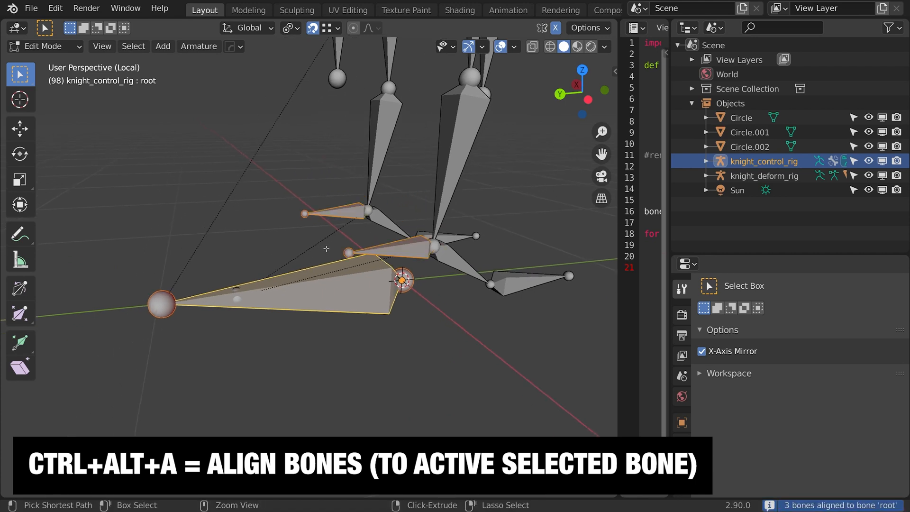
pyautogui.click(199, 46)
pyautogui.moveTo(216, 63)
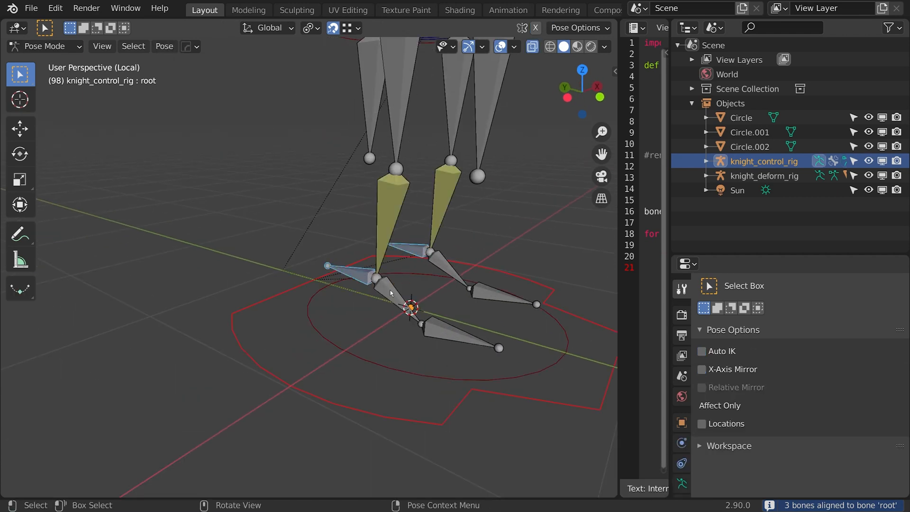
# Step: Parent main_foot_01_R to the new main_foot_01_R.001 bone in Edit Mode and return to Pose Mode
pyautogui.click(391, 290)
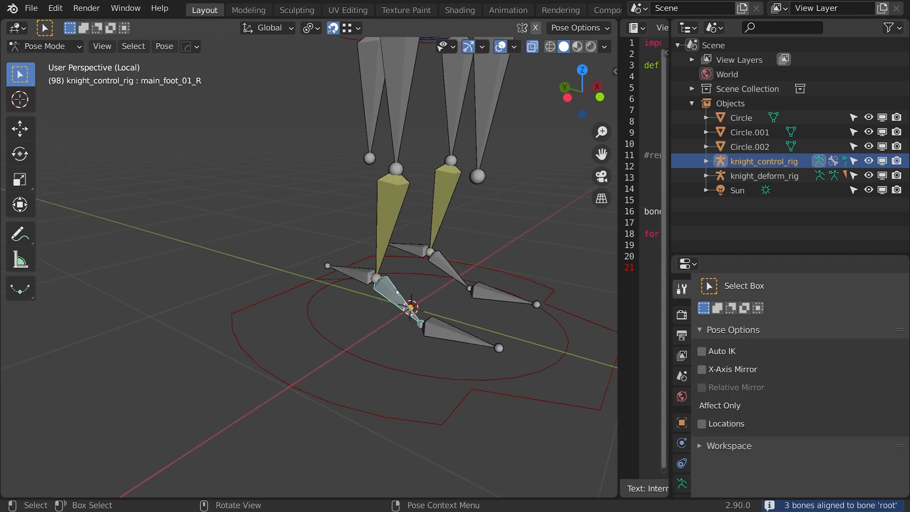
pyautogui.press('KP_Decimal')
pyautogui.keyDown('shift'); pyautogui.click(402, 249); pyautogui.keyUp('shift')
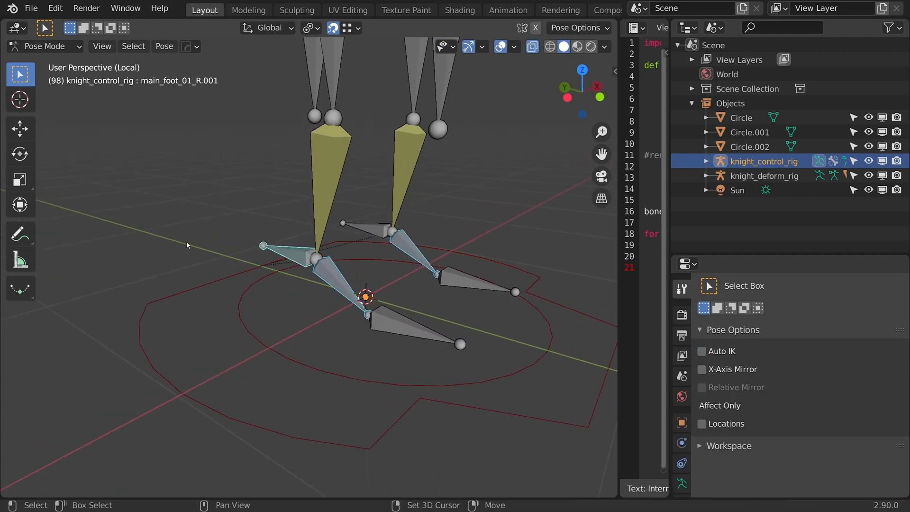
pyautogui.click(349, 287)
pyautogui.press('Tab')
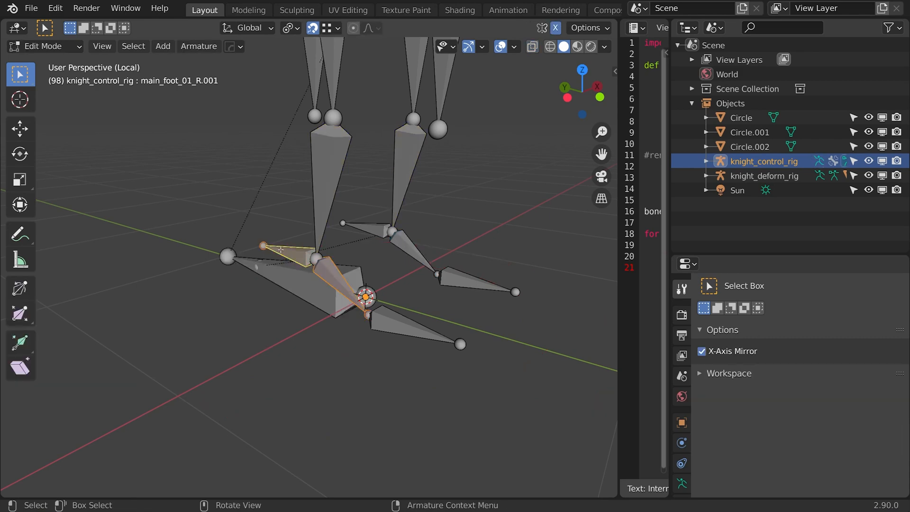
pyautogui.hotkey('ctrl', 'p')
pyautogui.click(282, 249)
pyautogui.press('Tab')
# Step: Test-move main_foot_01_R.001 to check its control of the foot, and add main_foot_01_L.001 to the selection
pyautogui.scroll(-6, 292, 253)
pyautogui.moveTo(291, 252); pyautogui.dragTo(338, 269, button='middle')
pyautogui.scroll(3, 405, 249)
pyautogui.press('g')
pyautogui.rightClick(407, 226)
pyautogui.scroll(2, 348, 261)
pyautogui.keyDown('shift'); pyautogui.click(369, 242); pyautogui.keyUp('shift')
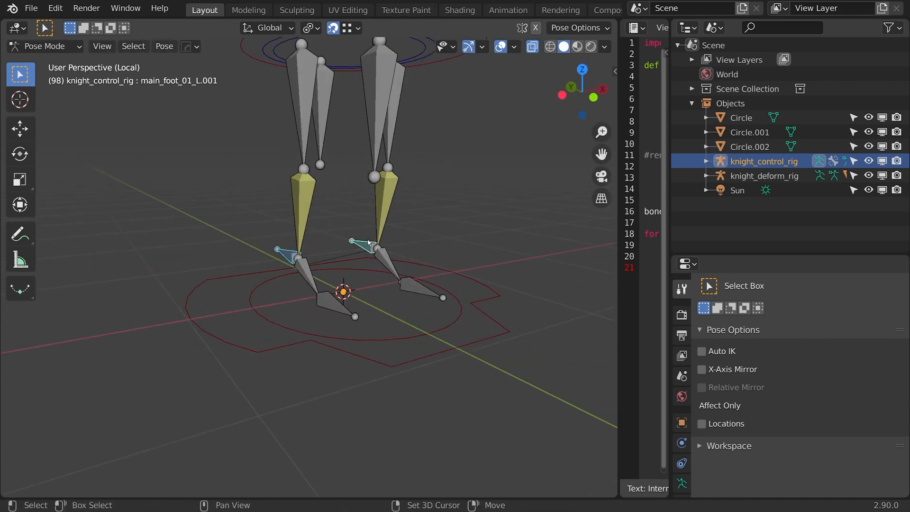
# Step: Add a mesh circle in Object Mode and move it about 2.7 m along X, clear of the rig
pyautogui.scroll(-3, 337, 255)
pyautogui.press('Tab')
pyautogui.scroll(4, 332, 252)
pyautogui.hotkey('shift', 'a')
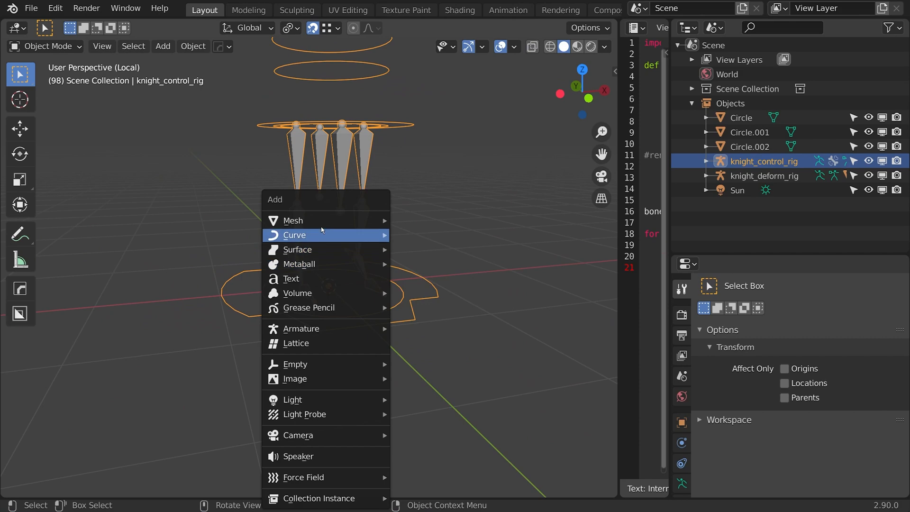
pyautogui.moveTo(317, 222)
pyautogui.click(425, 249)
pyautogui.press('s')
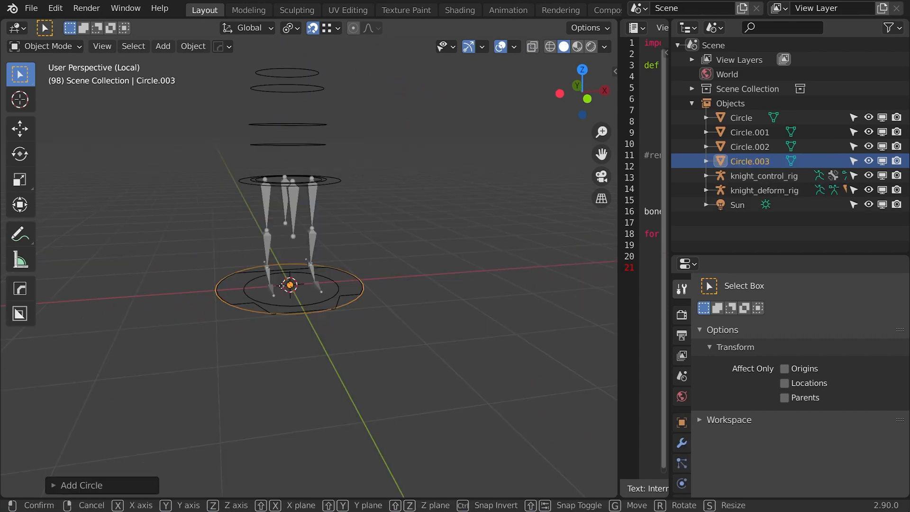
pyautogui.press('x')
pyautogui.click(392, 266)
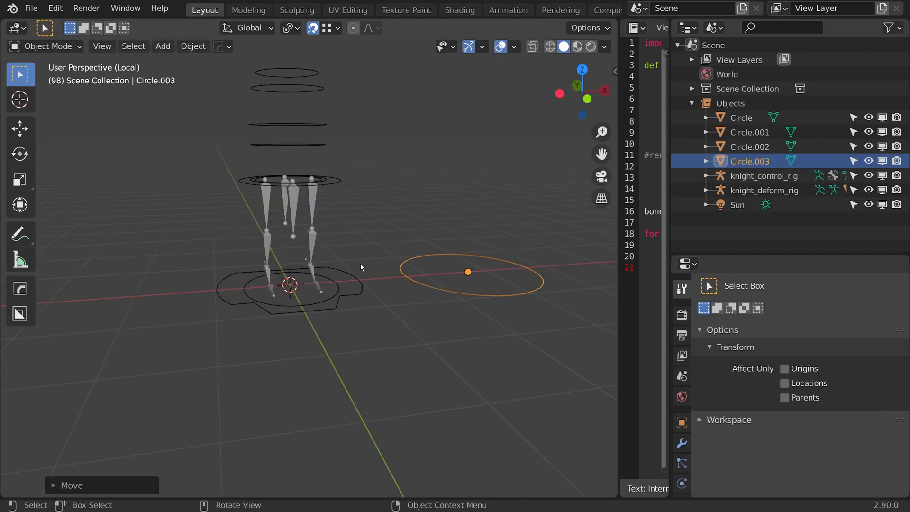
# Step: Leave local view and make main_foot_01_R.001 the active bone of knight_control_rig in Pose Mode
pyautogui.press('/')
pyautogui.moveTo(360, 264); pyautogui.dragTo(430, 280, button='middle')
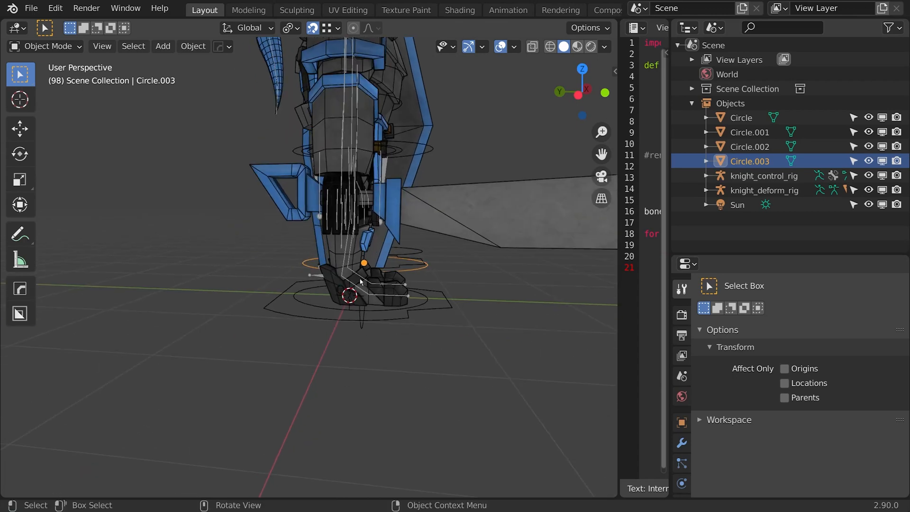
pyautogui.scroll(2, 417, 285)
pyautogui.click(364, 285)
pyautogui.moveTo(355, 284)
pyautogui.mouseDown(button='middle')
pyautogui.moveTo(427, 281)
pyautogui.moveTo(350, 290)
pyautogui.mouseUp(button='middle')
pyautogui.hotkey('ctrl', 'Tab')
pyautogui.click(305, 279)
pyautogui.scroll(-2, 683, 477)
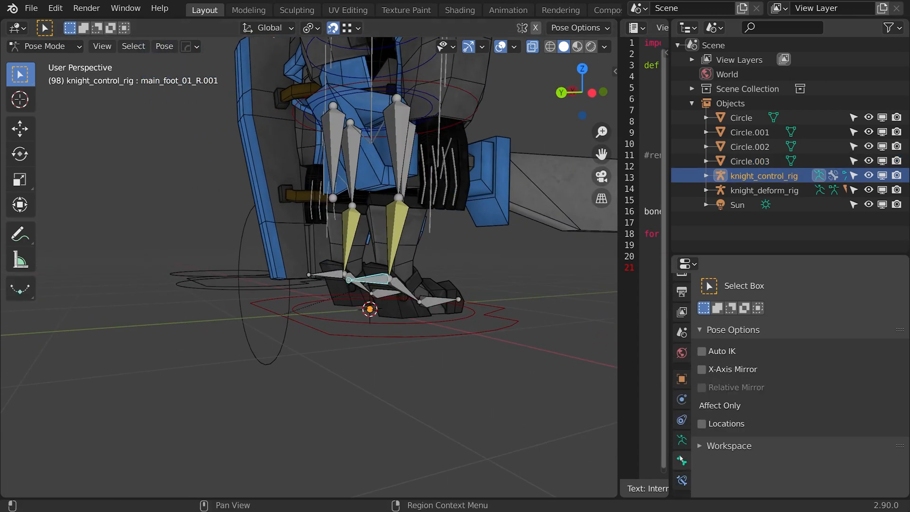
# Step: Assign Circle.003 as the custom shape object of main_foot_01_R.001
pyautogui.click(682, 460)
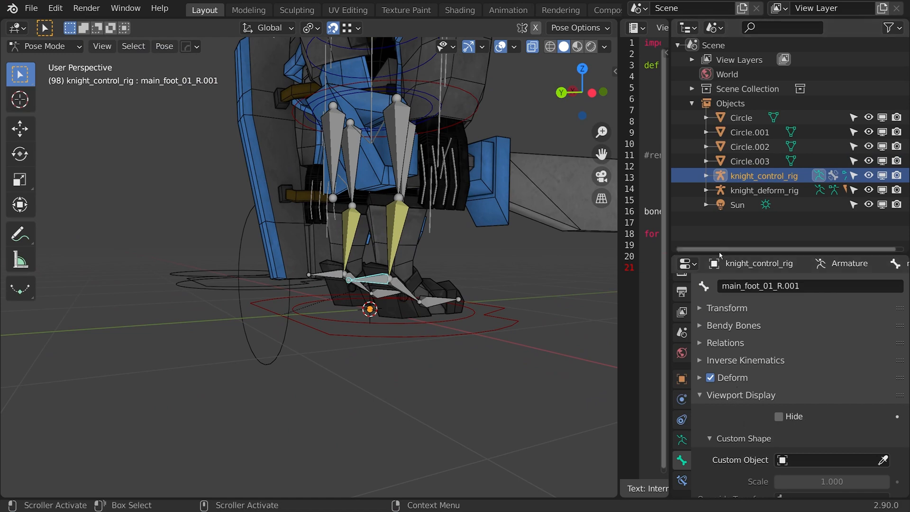
pyautogui.moveTo(739, 255); pyautogui.dragTo(744, 161)
pyautogui.scroll(-2, 748, 264)
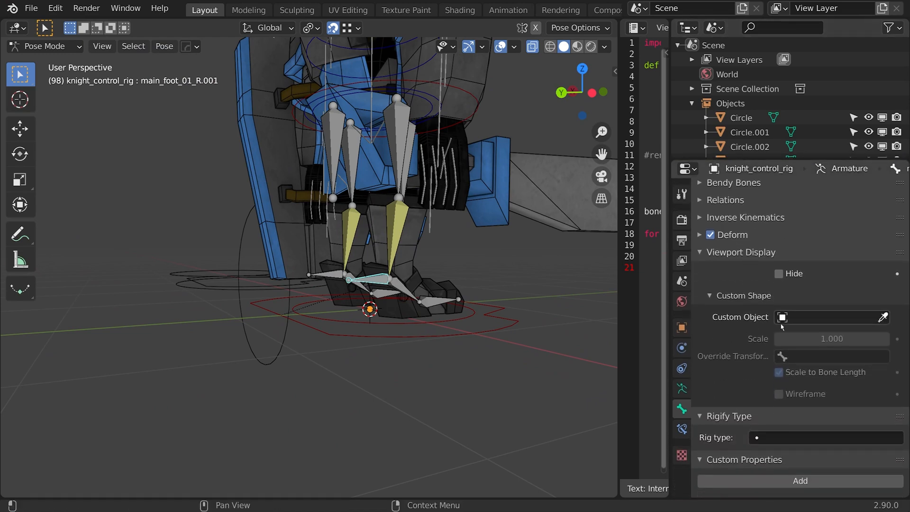
pyautogui.click(809, 321)
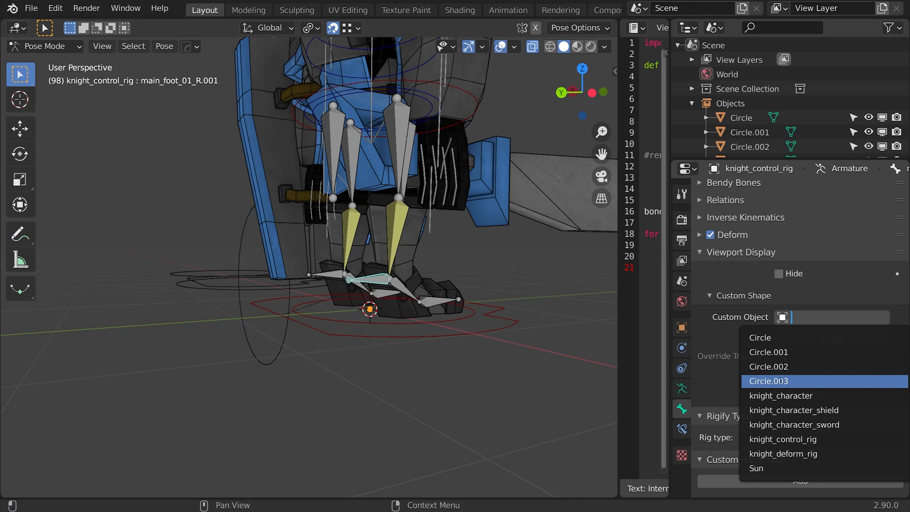
pyautogui.click(781, 381)
# Step: Assign Circle.003 as the custom shape object of main_foot_01_L.001 as well
pyautogui.moveTo(241, 271); pyautogui.dragTo(280, 296, button='middle')
pyautogui.scroll(2, 303, 288)
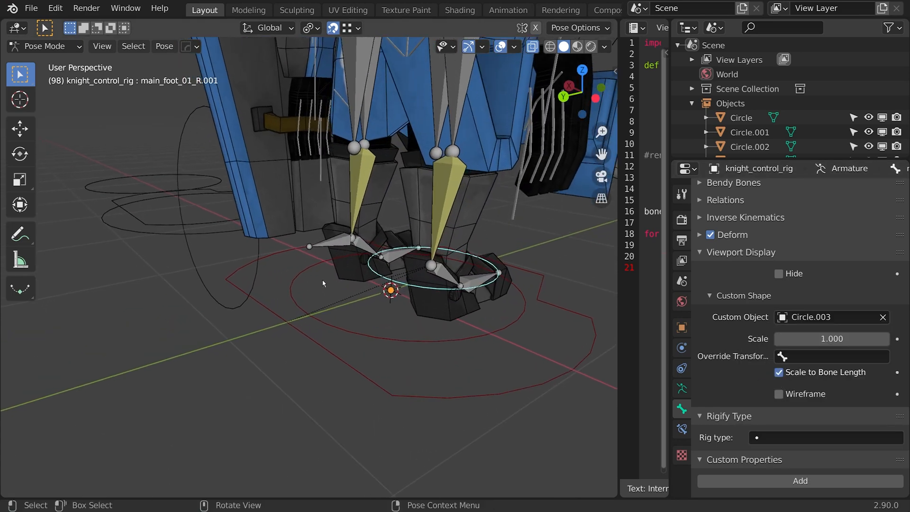
pyautogui.click(325, 243)
pyautogui.click(809, 317)
pyautogui.click(758, 380)
pyautogui.moveTo(403, 290); pyautogui.dragTo(390, 342, button='middle')
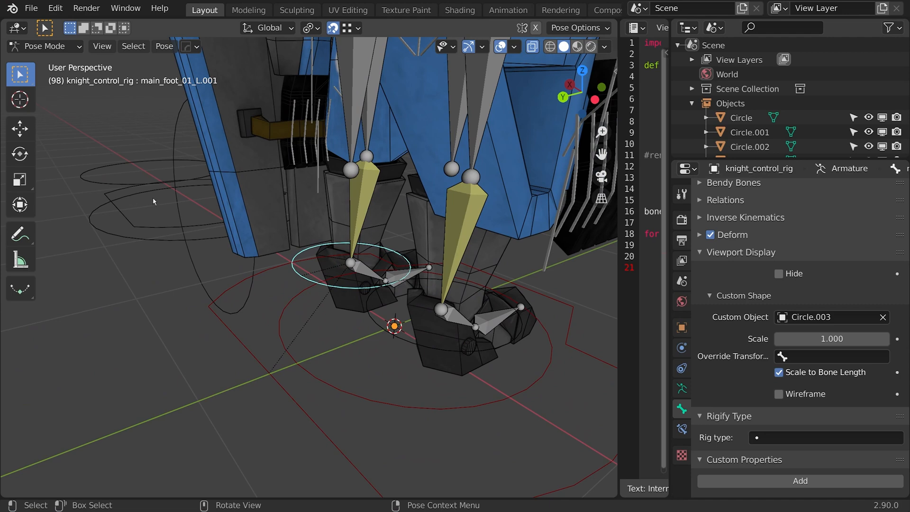
# Step: Enter Edit Mode on Circle.003 and lower its vertices about 0.48 m along the global Z axis
pyautogui.moveTo(142, 241); pyautogui.dragTo(168, 237, button='middle')
pyautogui.scroll(-3, 168, 237)
pyautogui.scroll(1, 178, 259)
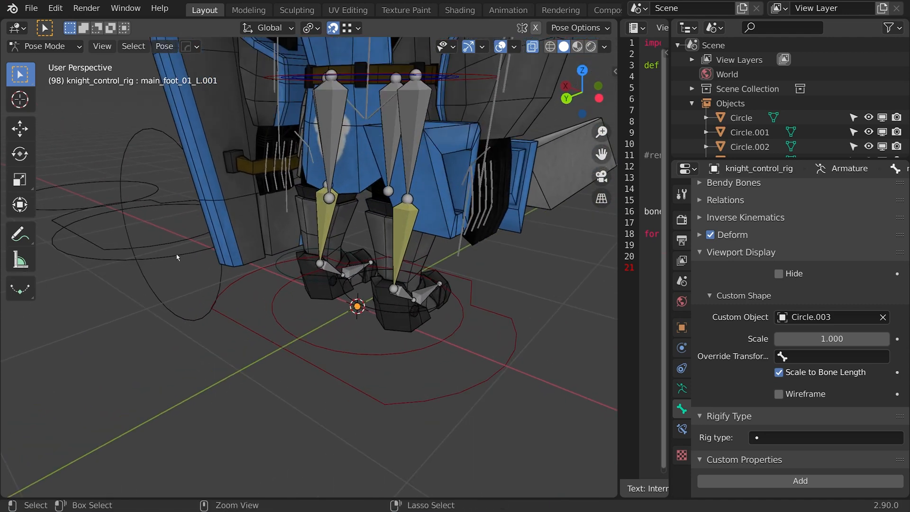
pyautogui.hotkey('ctrl', 'Tab')
pyautogui.click(177, 258)
pyautogui.click(294, 279)
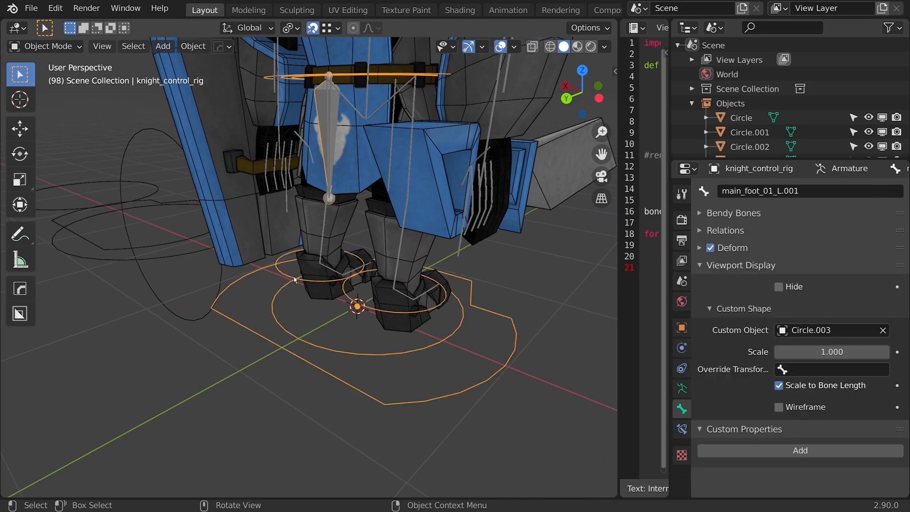
pyautogui.click(160, 252)
pyautogui.moveTo(161, 252); pyautogui.dragTo(270, 236, button='middle')
pyautogui.press('Tab')
pyautogui.press('g')
pyautogui.press('z')
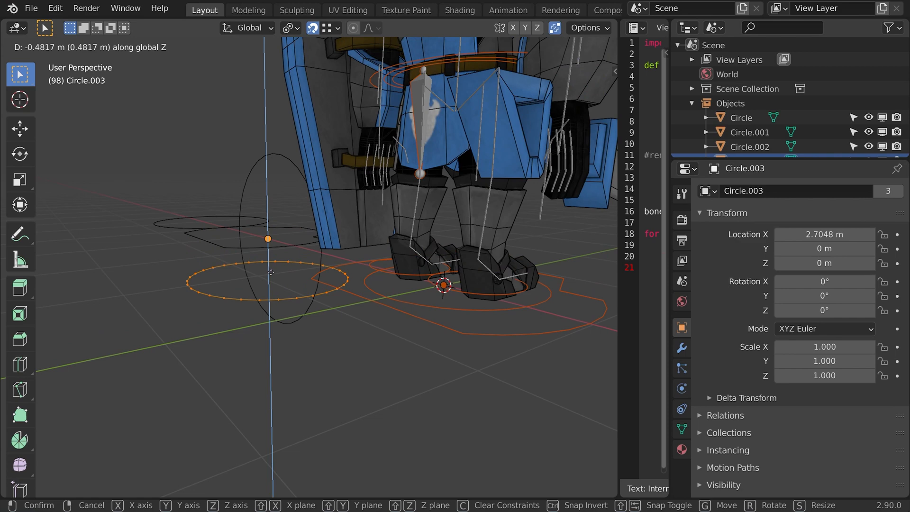
pyautogui.click(271, 271)
# Step: In the right orthographic view, lower the circle's vertices along Z until the foot shapes lie at ground level
pyautogui.press('KP_3')
pyautogui.press('KP_1')
pyautogui.press('KP_3')
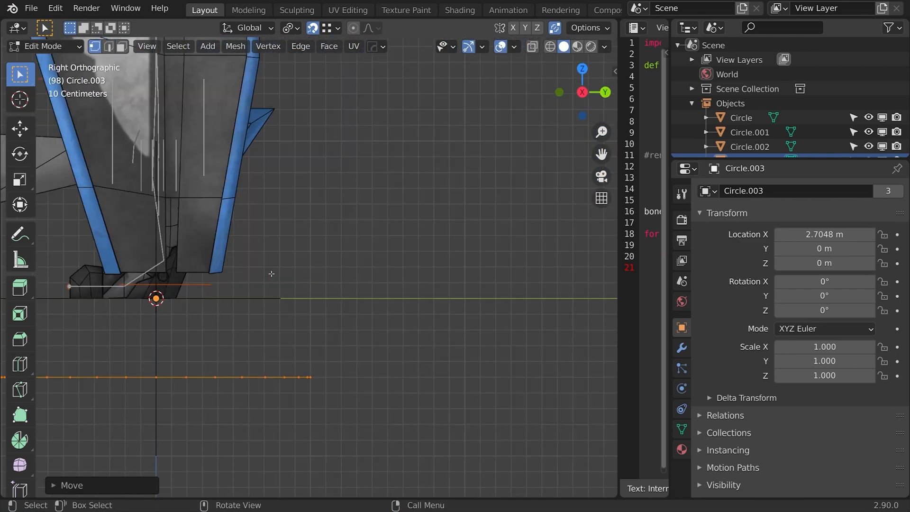
pyautogui.scroll(5, 271, 274)
pyautogui.press('g')
pyautogui.press('z')
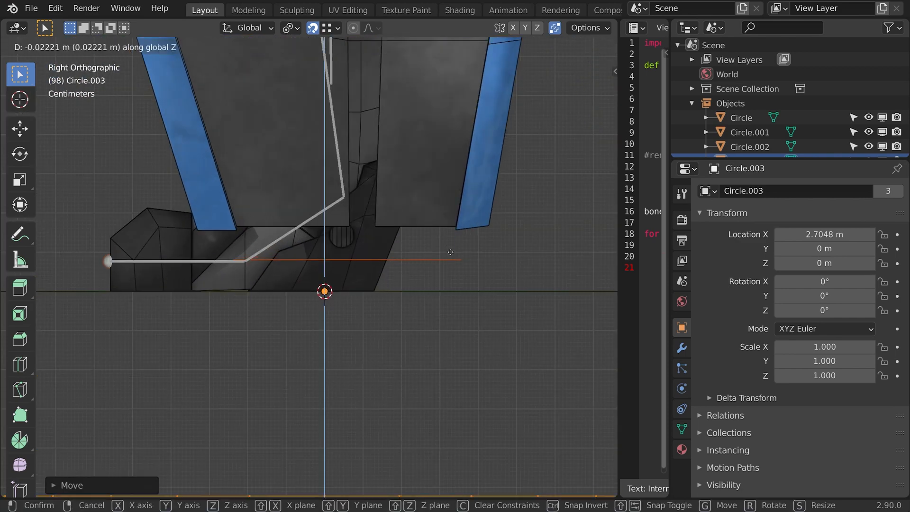
pyautogui.click(456, 346)
# Step: Shift the circle's vertices along global Y until the foot shapes sit centred beneath the feet
pyautogui.press('g')
pyautogui.press('y')
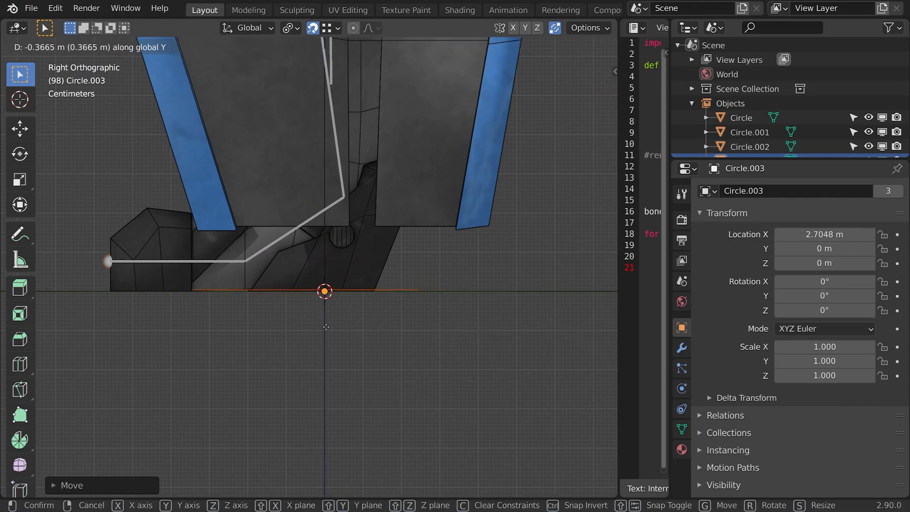
pyautogui.click(268, 321)
pyautogui.scroll(-10, 289, 344)
pyautogui.scroll(3, 347, 340)
pyautogui.press('g')
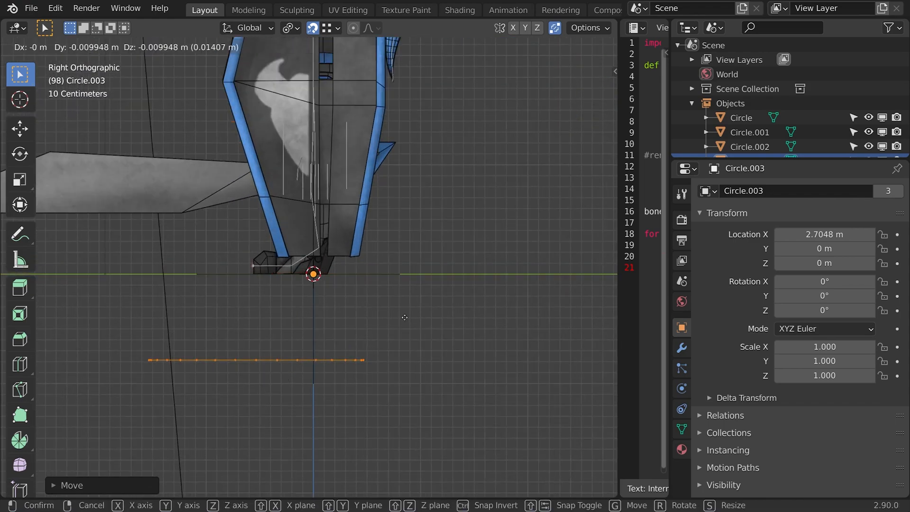
pyautogui.press('y')
pyautogui.click(374, 338)
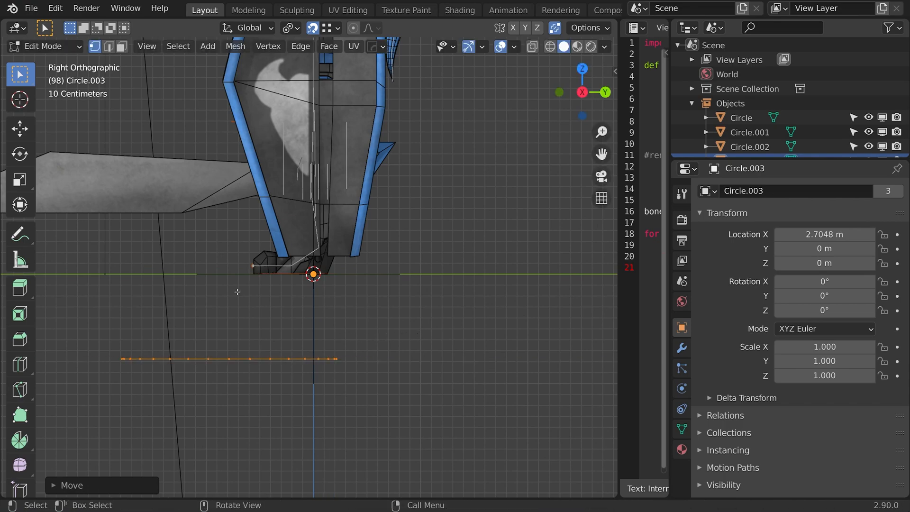
pyautogui.scroll(6, 402, 327)
pyautogui.press('g')
pyautogui.press('y')
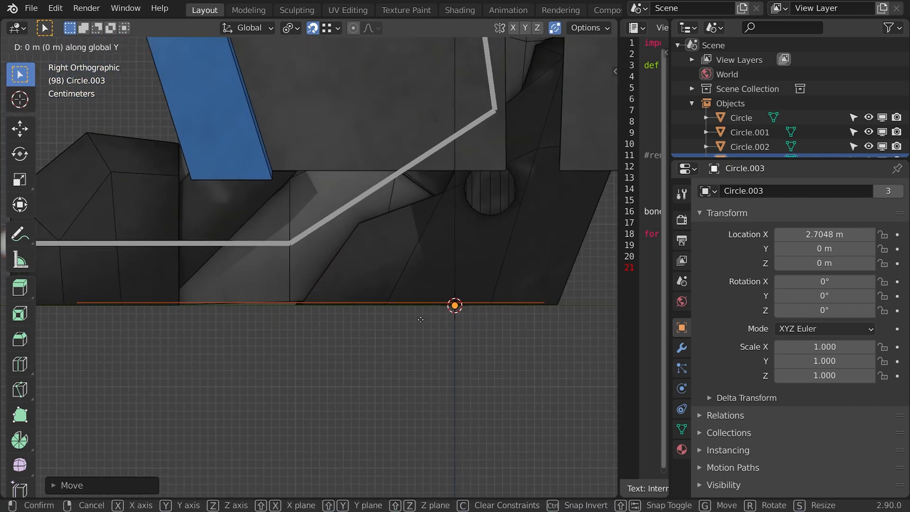
pyautogui.click(363, 322)
# Step: Scale the circle's vertices along X so the control shapes fit the width of the feet
pyautogui.scroll(-3, 363, 321)
pyautogui.moveTo(363, 322); pyautogui.dragTo(330, 351, button='middle')
pyautogui.press('s')
pyautogui.press('x')
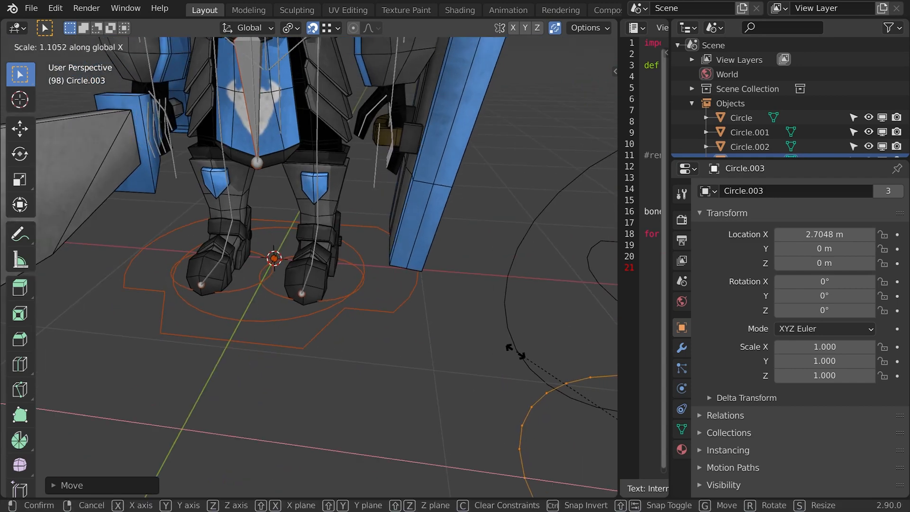
pyautogui.click(63, 367)
# Step: Stretch the circle's vertices along Y so the control shapes match the length of the feet
pyautogui.moveTo(275, 316); pyautogui.dragTo(303, 370, button='middle')
pyautogui.press('s')
pyautogui.press('y')
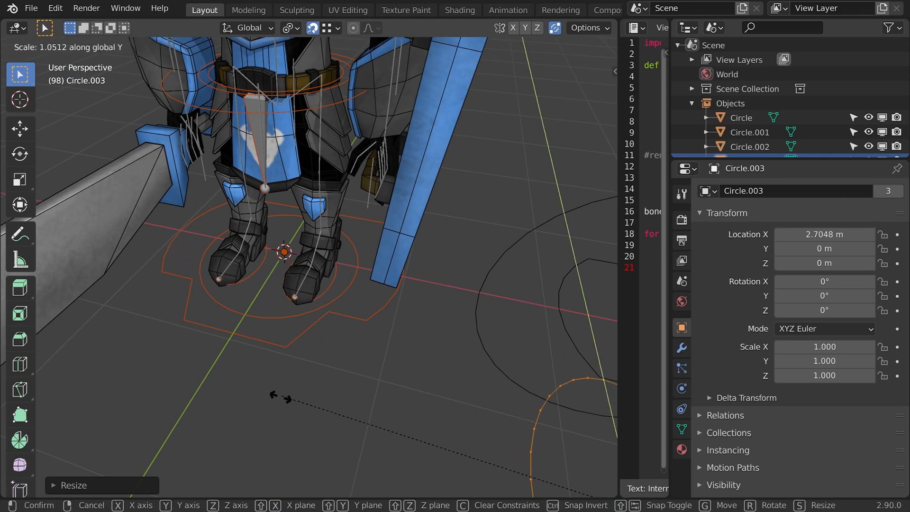
pyautogui.click(239, 469)
pyautogui.moveTo(361, 360); pyautogui.dragTo(403, 332, button='middle')
pyautogui.press('s')
pyautogui.press('y')
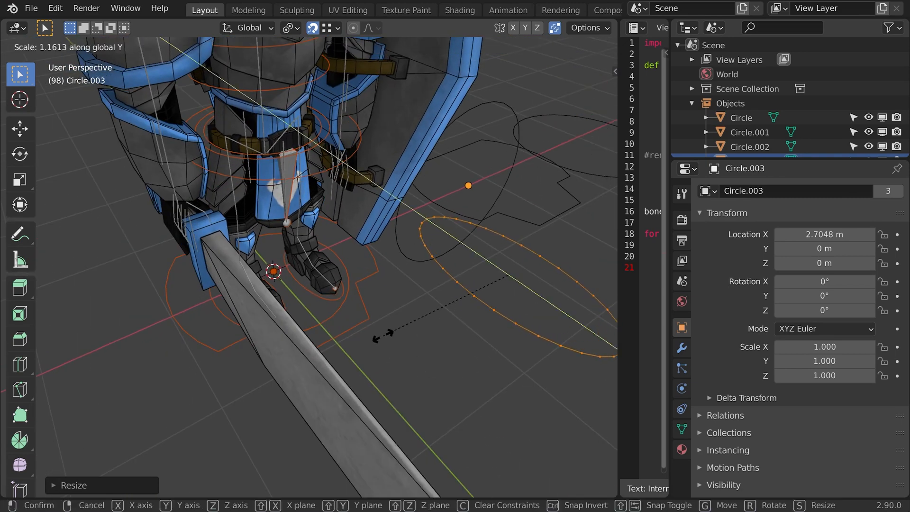
pyautogui.click(387, 335)
# Step: Return to Pose Mode on knight_control_rig and select the main_foot_01_L.001 control
pyautogui.moveTo(387, 335); pyautogui.dragTo(332, 284, button='middle')
pyautogui.press('Tab')
pyautogui.hotkey('ctrl', 'Tab')
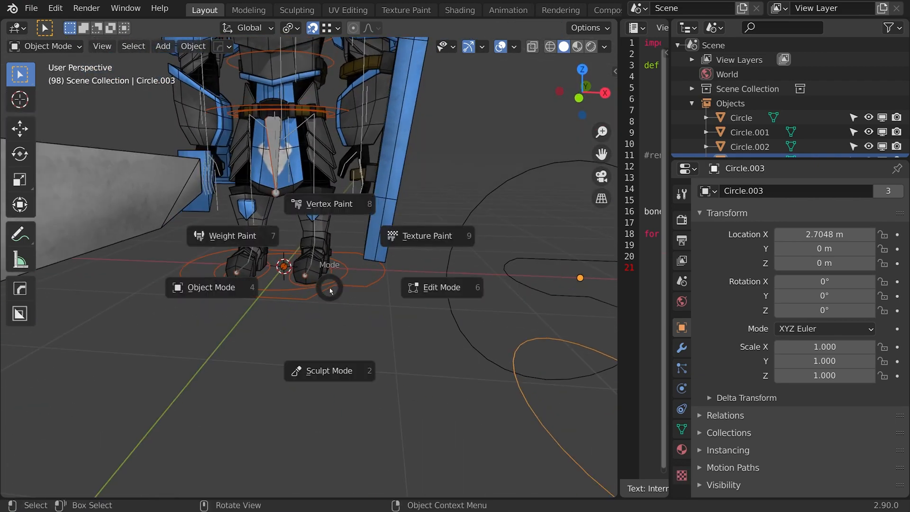
pyautogui.click(201, 287)
pyautogui.click(330, 276)
pyautogui.hotkey('ctrl', 'Tab')
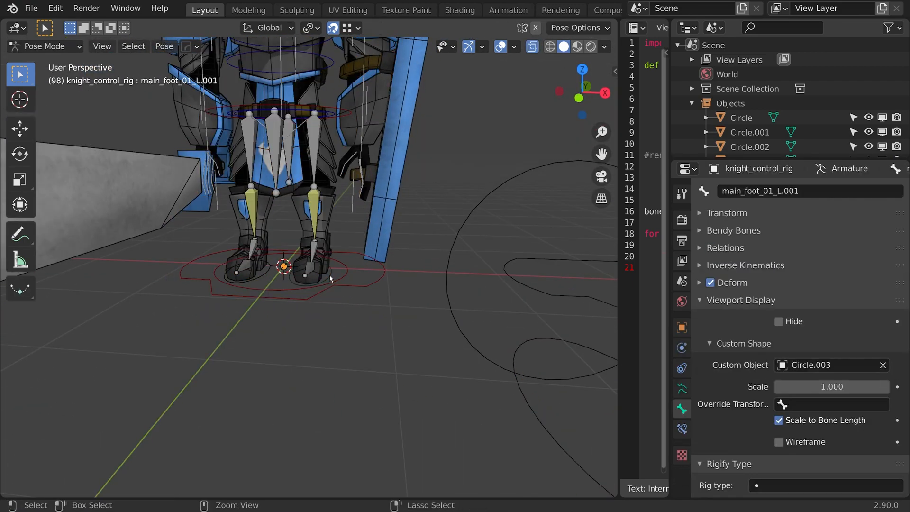
pyautogui.click(330, 279)
# Step: Test-move the main_foot_01_L.001 control to check how the left leg follows
pyautogui.scroll(3, 330, 279)
pyautogui.moveTo(331, 281); pyautogui.dragTo(366, 294, button='middle')
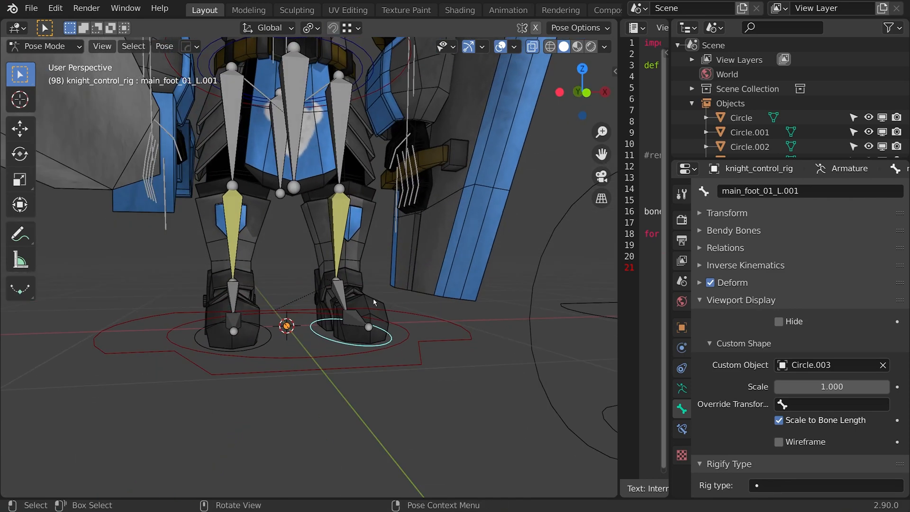
pyautogui.press('g')
pyautogui.click(381, 276)
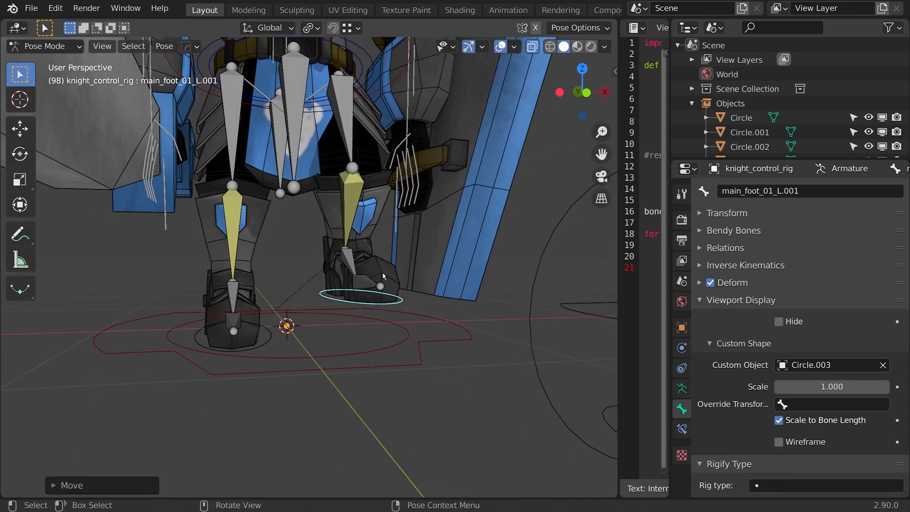
pyautogui.moveTo(381, 276); pyautogui.dragTo(339, 263, button='middle')
pyautogui.press('g')
pyautogui.click(344, 255)
# Step: Test-rotate the main_flap_01 bone with trackball rotation
pyautogui.click(281, 142)
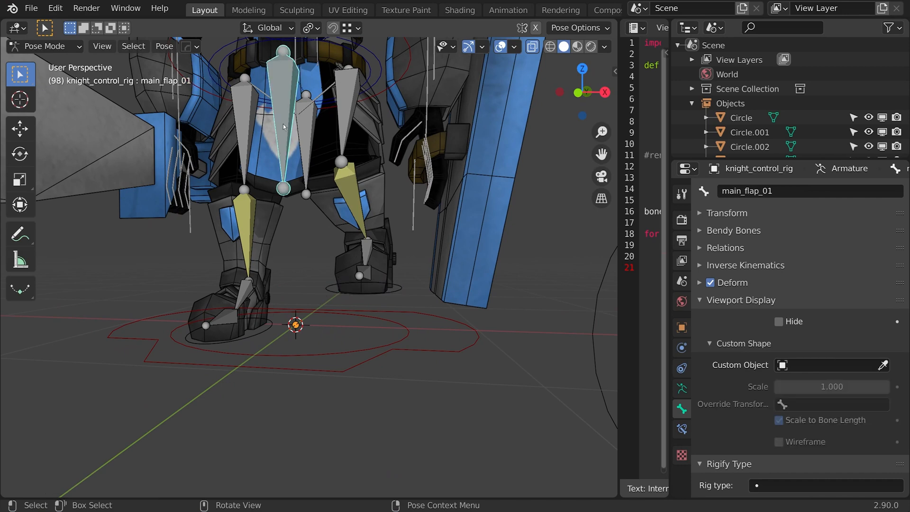
pyautogui.press('r')
pyautogui.press('r')
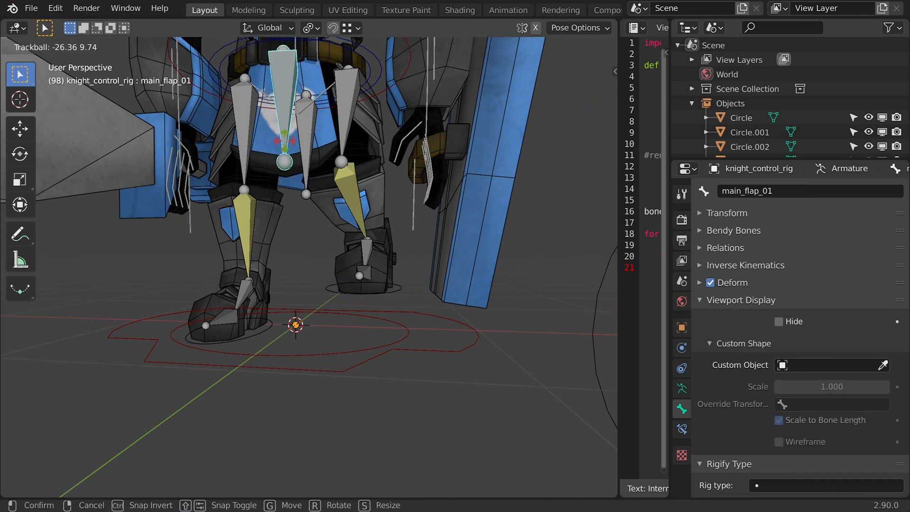
pyautogui.click(374, 283)
# Step: Test-move the left and right foot controls in turn and clear their locations
pyautogui.click(395, 296)
pyautogui.press('g')
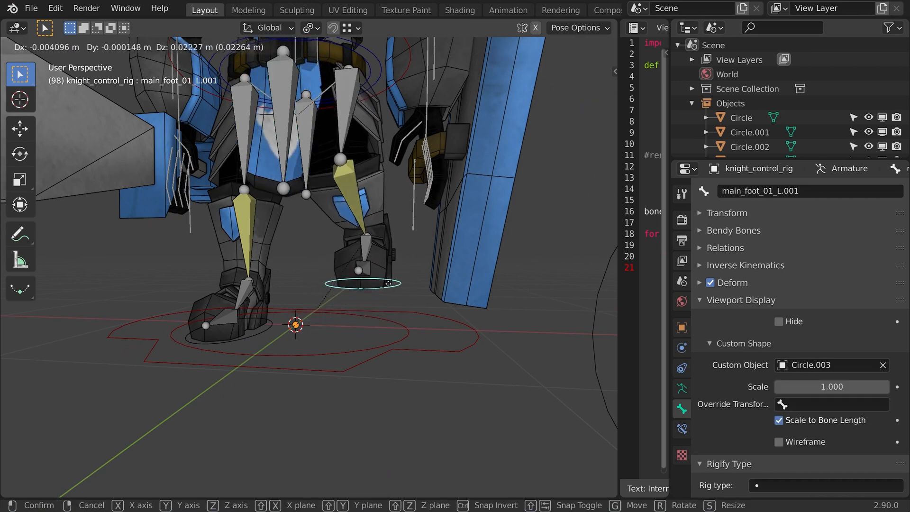
pyautogui.click(343, 298)
pyautogui.hotkey('alt', 'g')
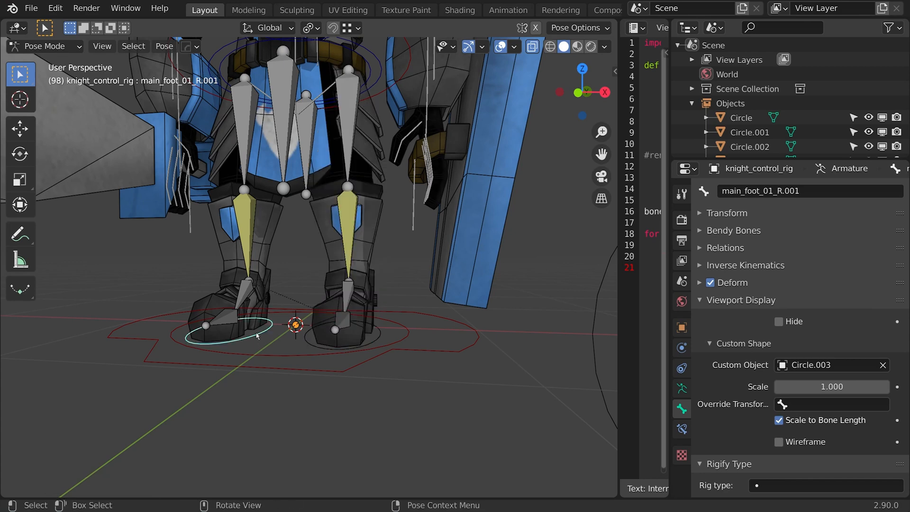
pyautogui.press('g')
pyautogui.click(322, 313)
pyautogui.hotkey('alt', 'g')
# Step: Select both foot control bones and add a bone group named ik_bones to the armature
pyautogui.keyDown('alt'); pyautogui.scroll(-2, 321, 312); pyautogui.keyUp('alt')
pyautogui.moveTo(321, 312); pyautogui.dragTo(343, 340, button='middle')
pyautogui.scroll(-2, 343, 340)
pyautogui.scroll(1, 337, 341)
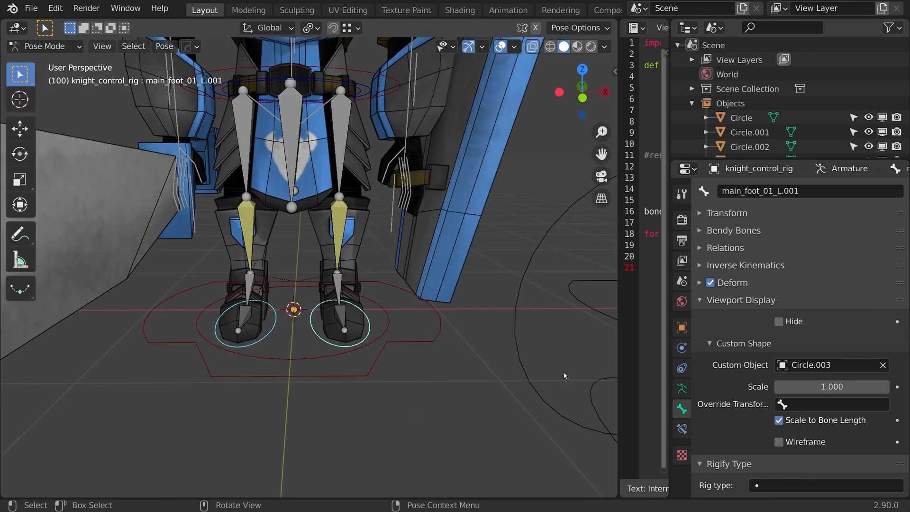
pyautogui.click(682, 388)
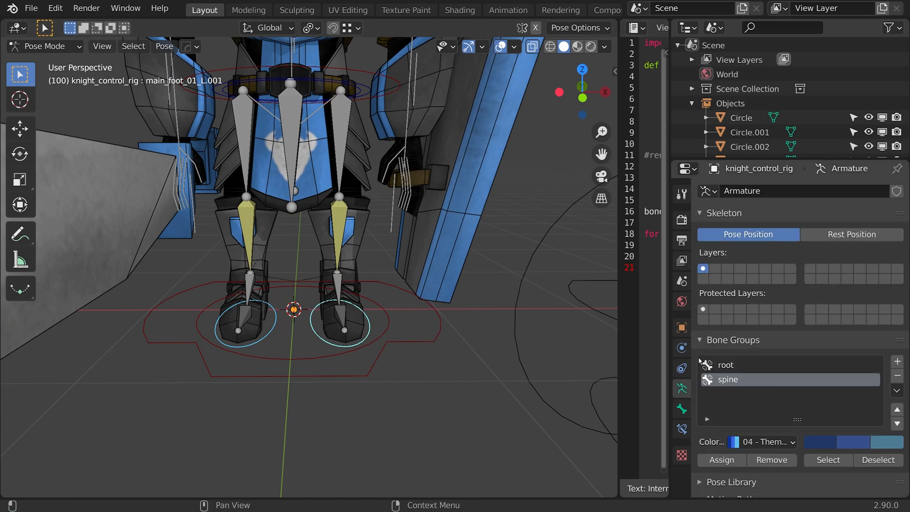
pyautogui.click(897, 362)
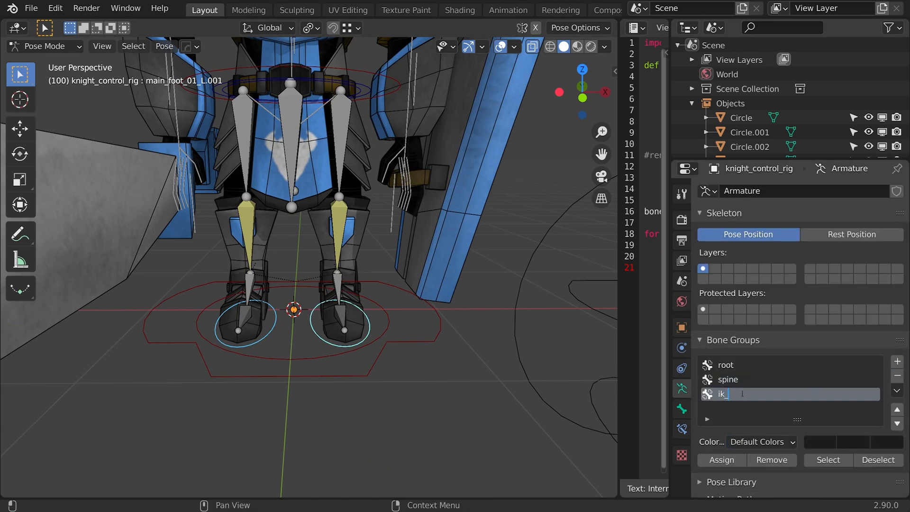
# Step: Add two more bone groups, name the first ik_control, colour it with Theme Color Set 02 and assign both foot controls
pyautogui.click(897, 362)
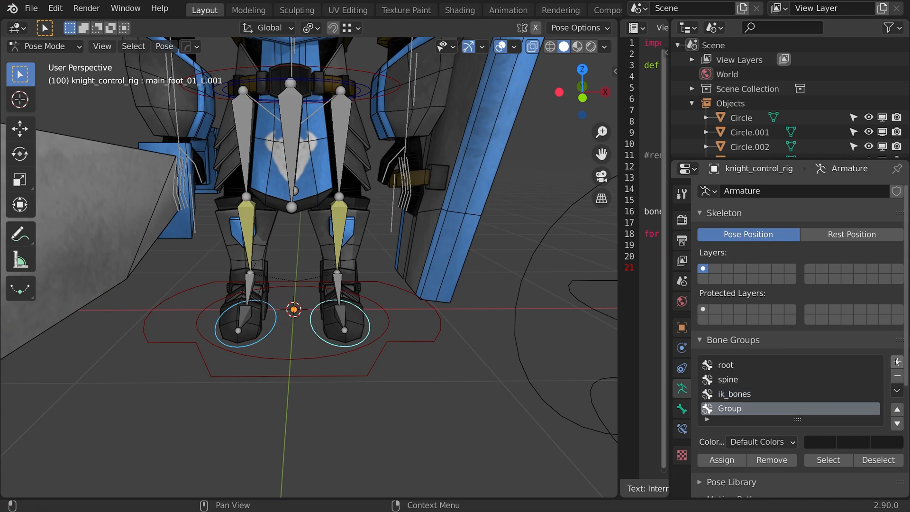
pyautogui.click(897, 361)
pyautogui.scroll(-2, 734, 379)
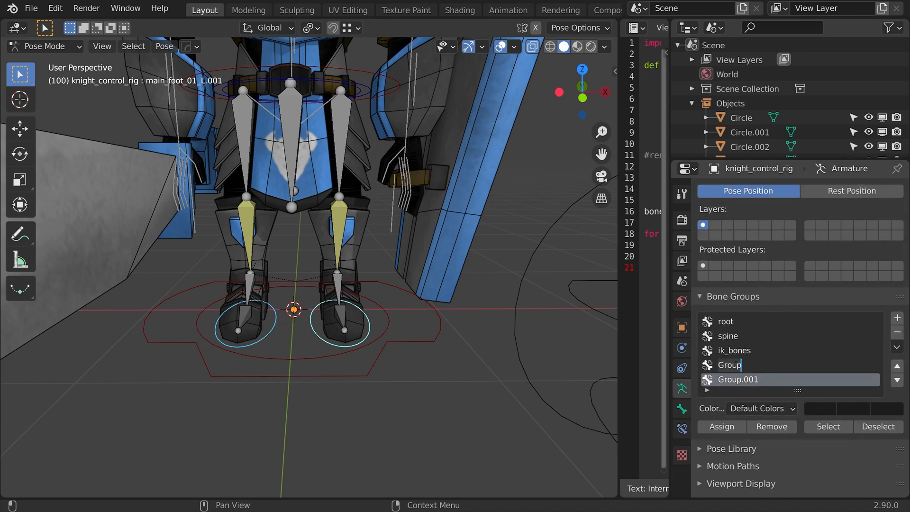
pyautogui.click(736, 366)
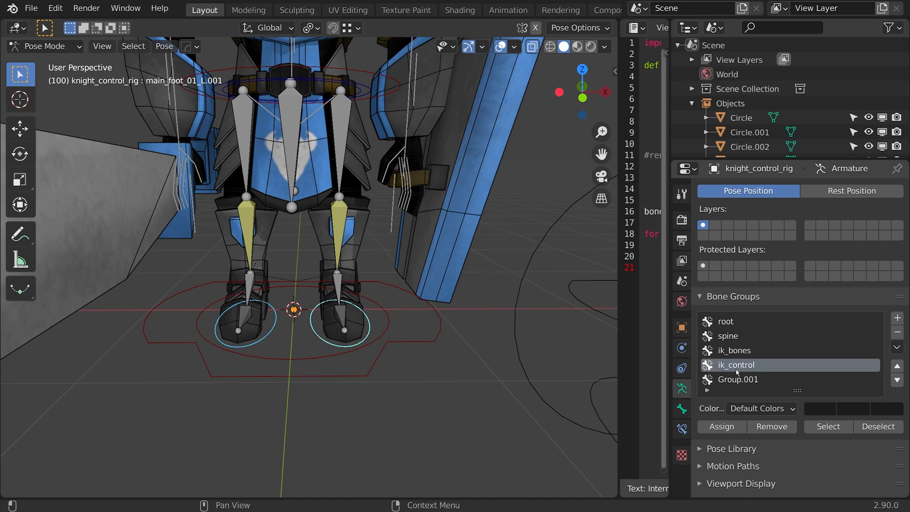
pyautogui.click(748, 407)
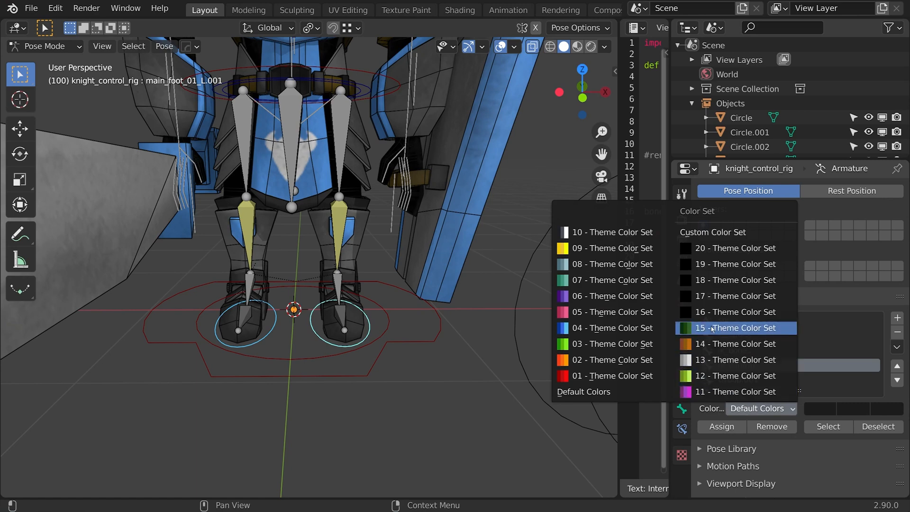
pyautogui.click(595, 361)
# Step: Assign the thigh, shin, foot and toe bones of both legs to ik_bones, coloured with Theme Color Set 03
pyautogui.click(344, 221)
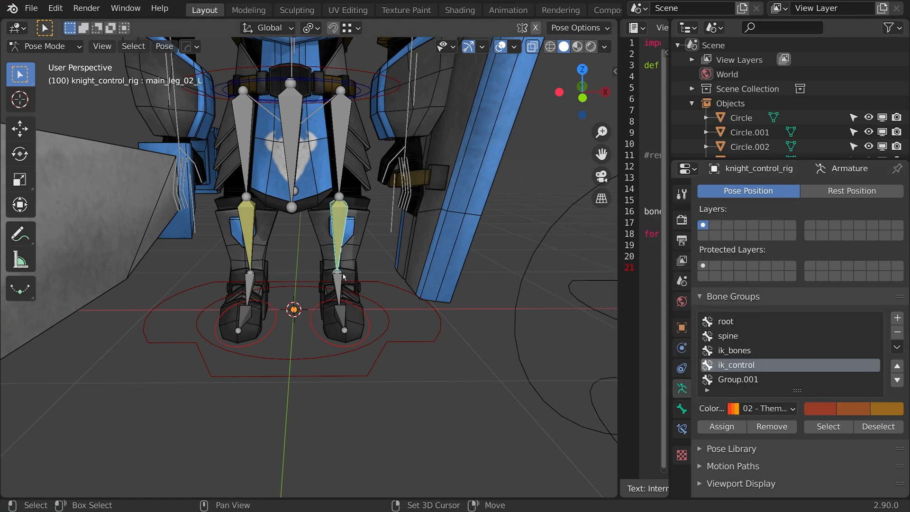
pyautogui.keyDown('shift'); pyautogui.click(242, 155); pyautogui.keyUp('shift')
pyautogui.keyDown('shift'); pyautogui.click(250, 216); pyautogui.keyUp('shift')
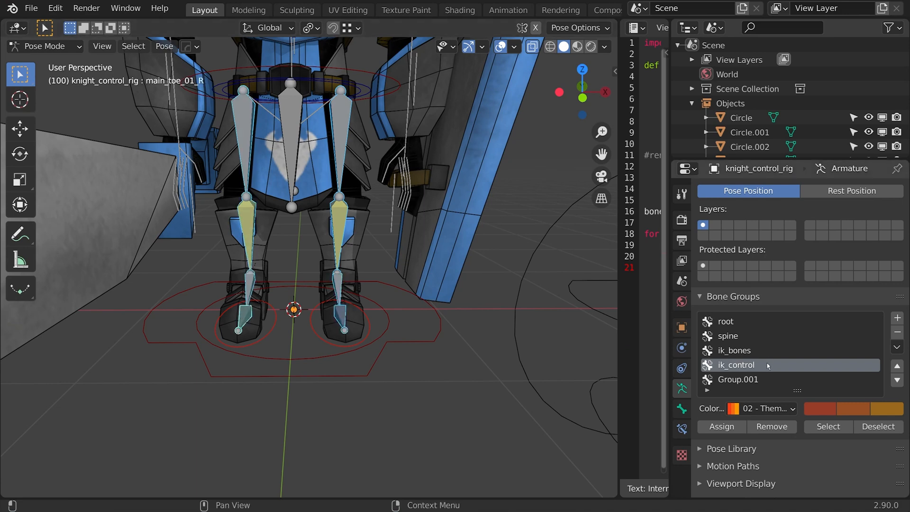
pyautogui.click(735, 351)
pyautogui.click(760, 408)
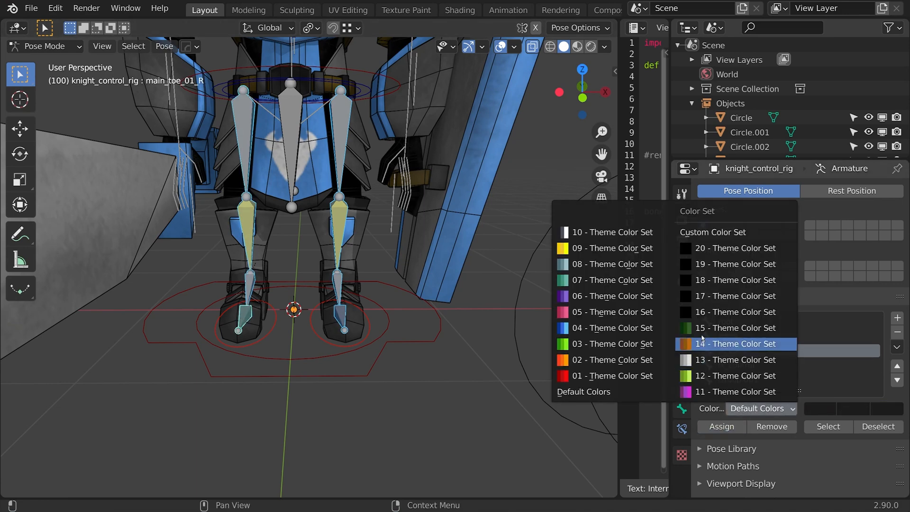
pyautogui.click(616, 344)
pyautogui.click(390, 346)
# Step: Test-move the left foot control, cancel the move, and isolate the control rig in local view
pyautogui.scroll(-3, 391, 346)
pyautogui.moveTo(391, 347); pyautogui.dragTo(370, 345, button='middle')
pyautogui.click(368, 321)
pyautogui.press('g')
pyautogui.rightClick(381, 295)
pyautogui.moveTo(266, 305); pyautogui.dragTo(386, 304, button='middle')
pyautogui.press('KP_Divide')
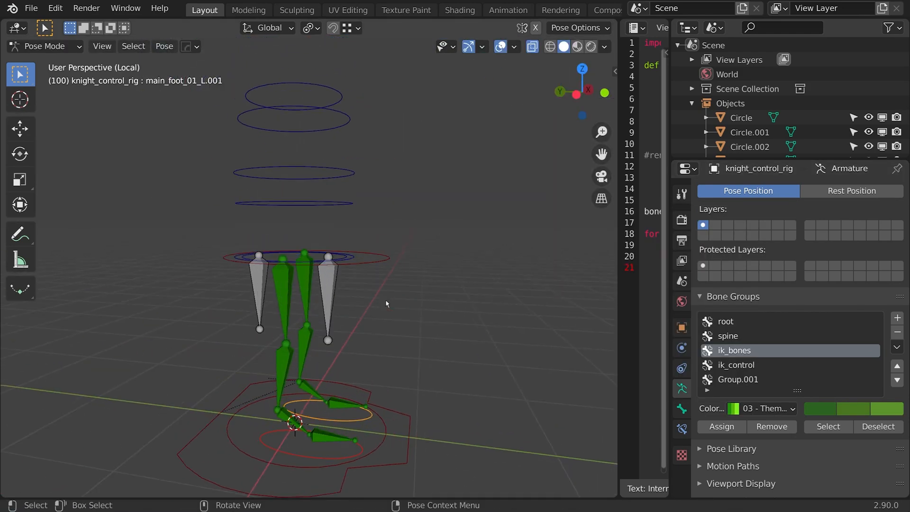
# Step: Duplicate both foot control bones in Edit Mode and raise the copies along global Z to knee height
pyautogui.moveTo(362, 393); pyautogui.dragTo(338, 305, button='middle')
pyautogui.press('Tab')
pyautogui.hotkey('shift', 'd')
pyautogui.press('z')
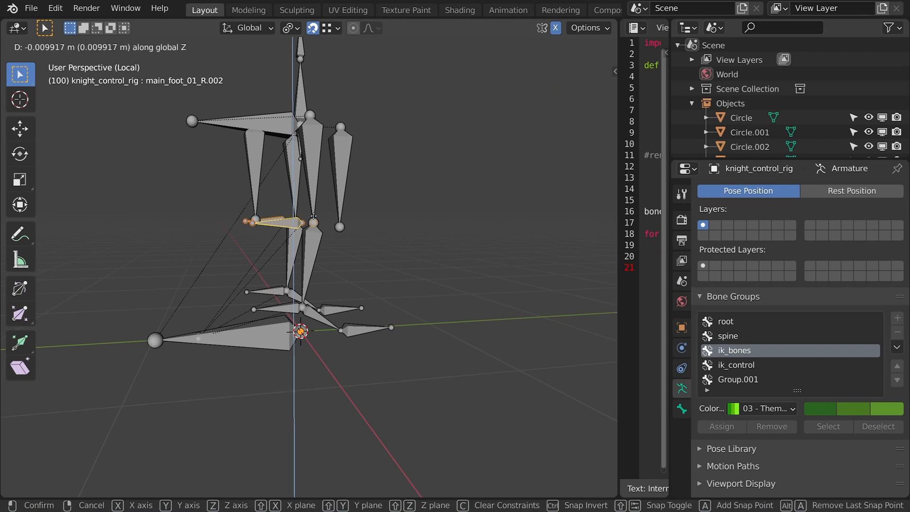
pyautogui.click(311, 236)
pyautogui.keyDown('shift'); pyautogui.moveTo(311, 236); pyautogui.dragTo(281, 261, button='middle'); pyautogui.keyUp('shift')
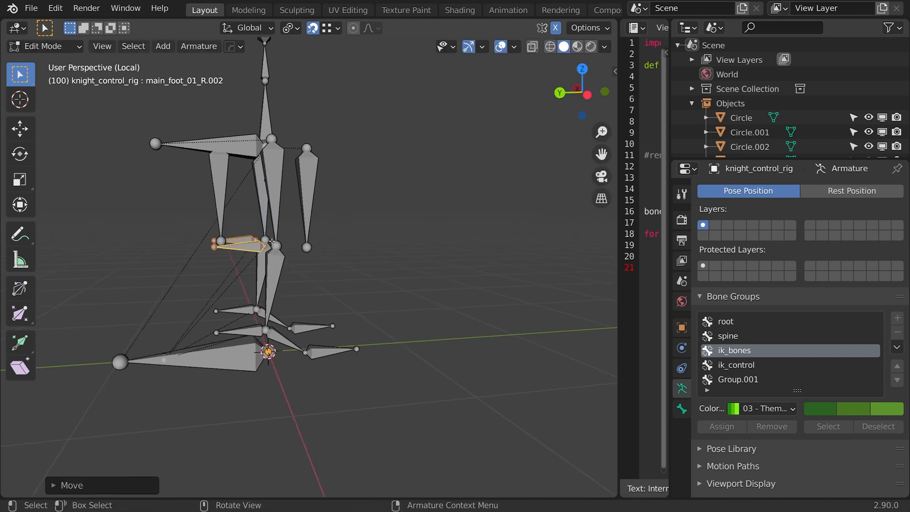
pyautogui.press('g')
pyautogui.press('z')
pyautogui.click(276, 250)
# Step: Move the duplicated control bones along Y well out in front of the knees and return to Pose Mode
pyautogui.press('g')
pyautogui.press('y')
pyautogui.click(456, 284)
pyautogui.moveTo(456, 284); pyautogui.dragTo(305, 290, button='middle')
pyautogui.hotkey('ctrl', 'Tab')
# Step: Set knight_control_rig as the pole target of the IK constraint on main_leg_02_R
pyautogui.click(268, 261)
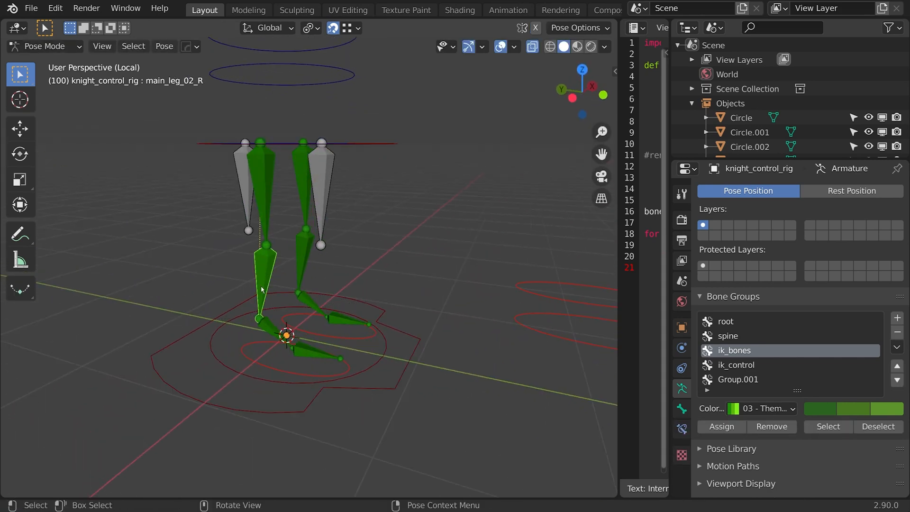
pyautogui.click(681, 429)
pyautogui.moveTo(473, 284); pyautogui.dragTo(405, 298, button='middle')
pyautogui.click(431, 260)
pyautogui.click(241, 211)
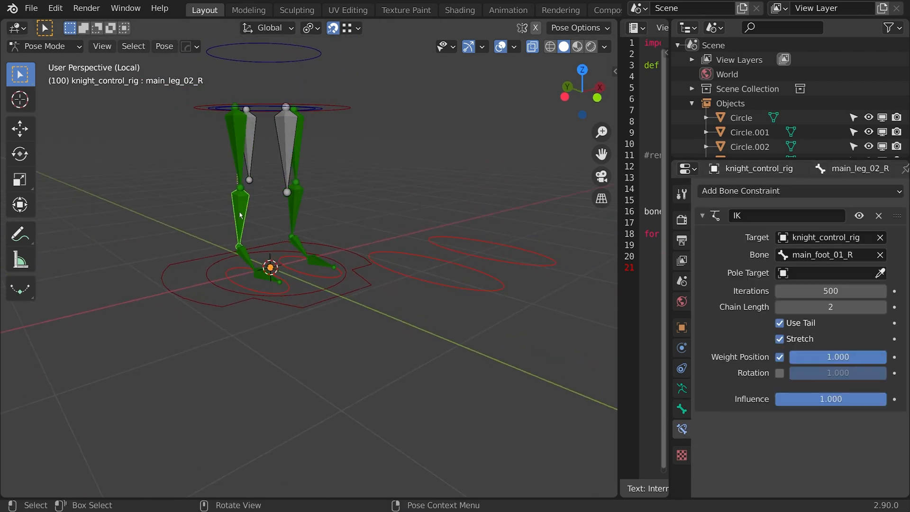
pyautogui.click(794, 274)
pyautogui.write('kni')
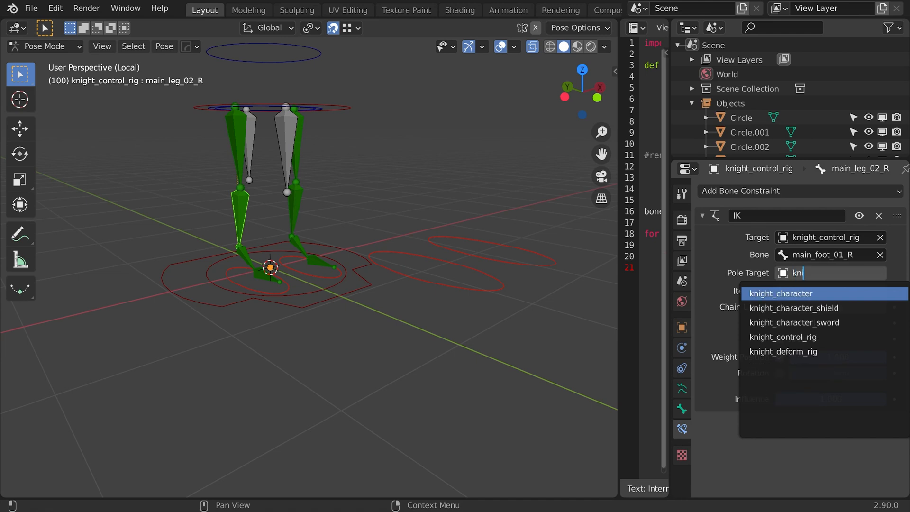
pyautogui.press('Down')
pyautogui.press('Down')
pyautogui.press('Down')
pyautogui.press('Return')
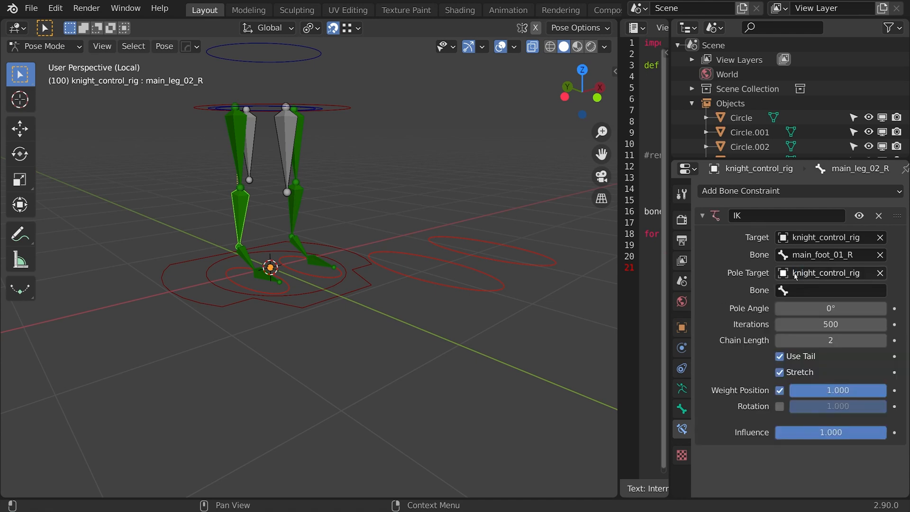
# Step: Rename the pole bone main_foot_01_R.002 to main_pole_leg_L_01
pyautogui.click(463, 270)
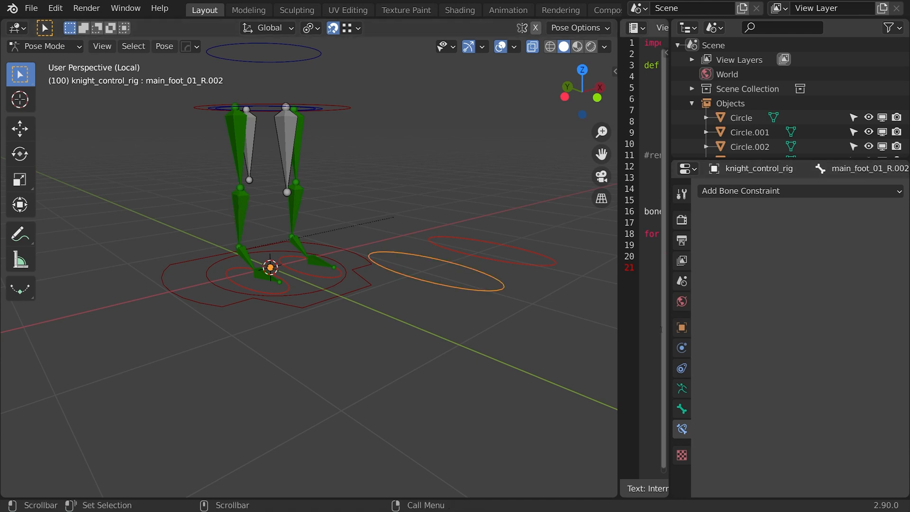
pyautogui.click(680, 416)
pyautogui.click(758, 191)
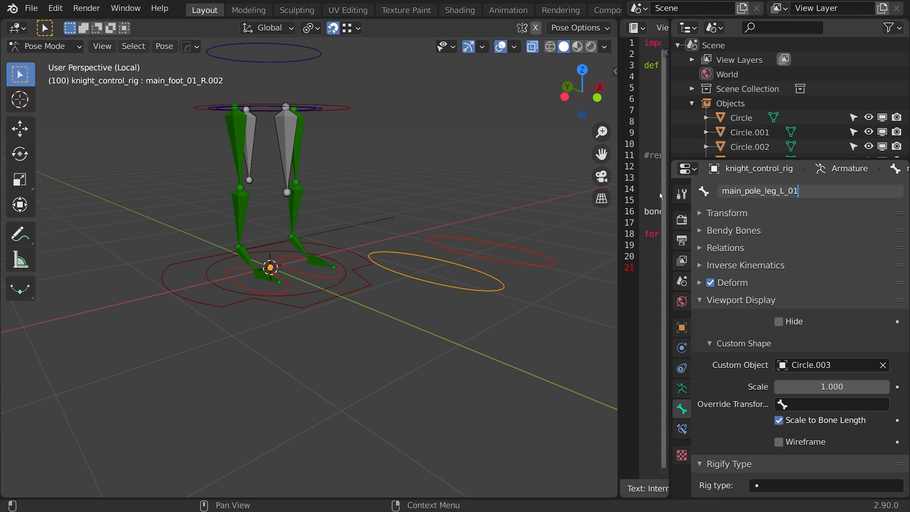
pyautogui.press('Return')
# Step: Rename the other pole bone, main_foot_01_L.002, to main_pole_leg_R_01
pyautogui.click(522, 248)
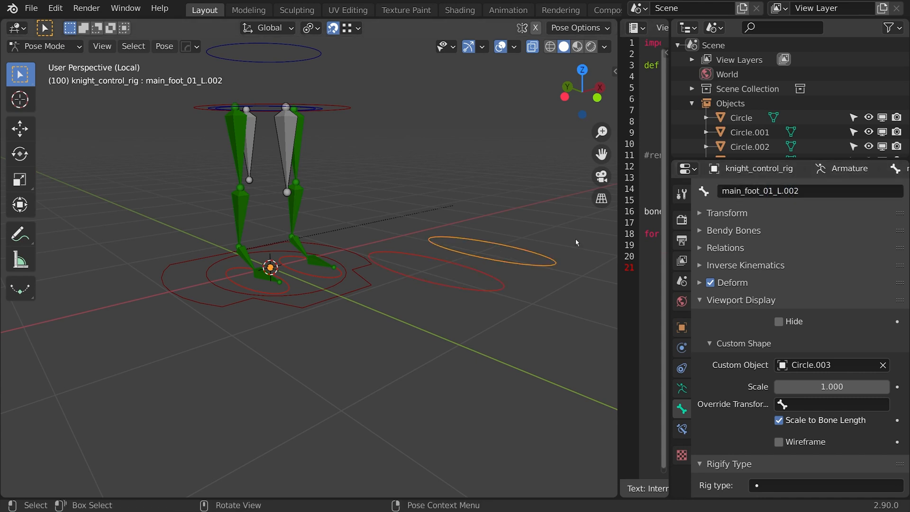
pyautogui.click(777, 190)
pyautogui.write('main_pole_leg_L_01')
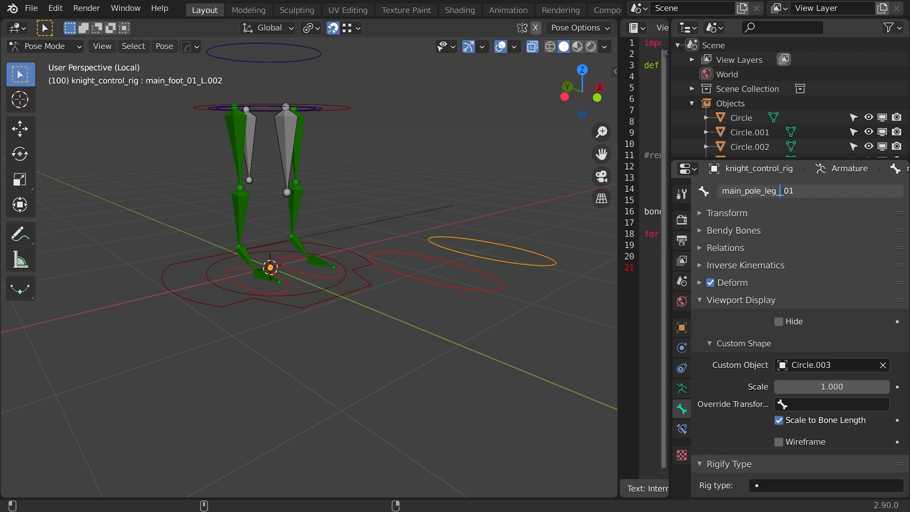
pyautogui.write('r')
pyautogui.press('Return')
pyautogui.write('R')
pyautogui.press('Return')
# Step: Set main_pole_leg_L_01 as the pole bone of the IK constraint on main_leg_02_R
pyautogui.click(243, 284)
pyautogui.click(239, 222)
pyautogui.click(681, 428)
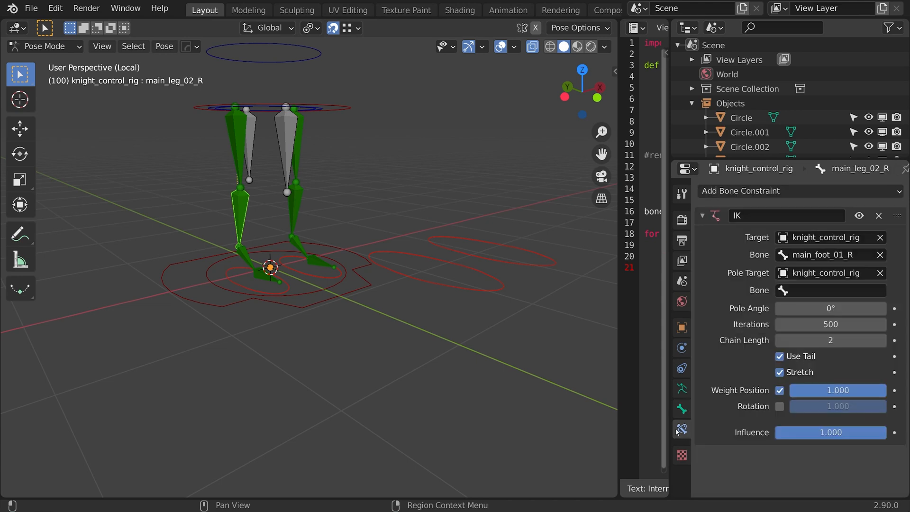
pyautogui.click(804, 289)
pyautogui.write('main_pole_leg_L_01')
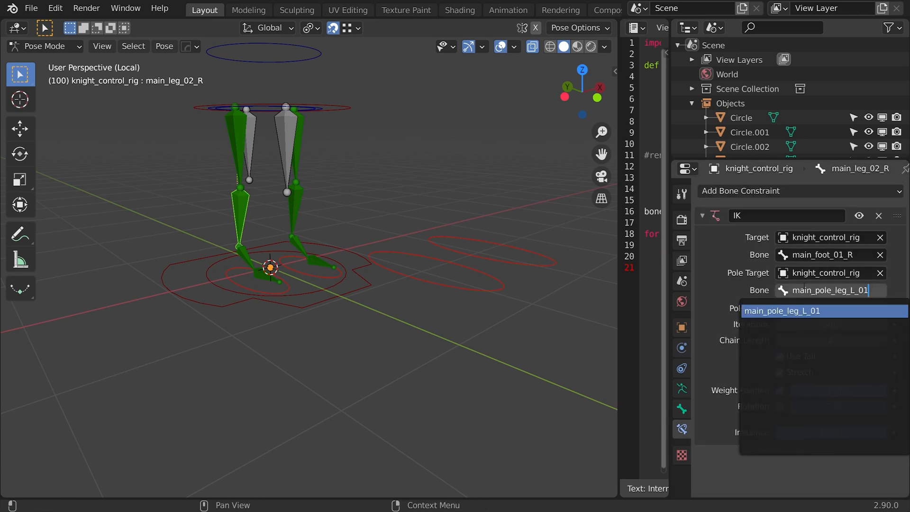
pyautogui.press('Return')
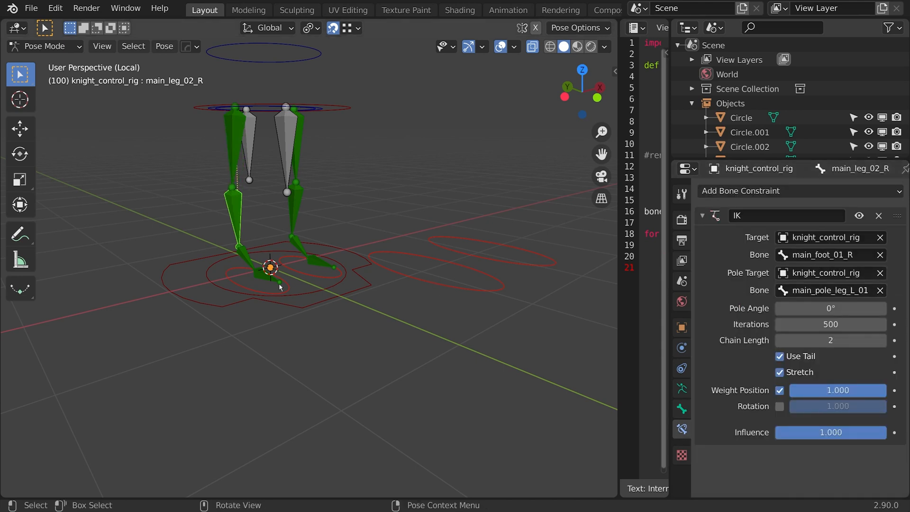
# Step: Inspect how the right leg bends from several sides and set its IK pole angle to -90°
pyautogui.moveTo(243, 284); pyautogui.dragTo(467, 239, button='middle')
pyautogui.scroll(4, 359, 220)
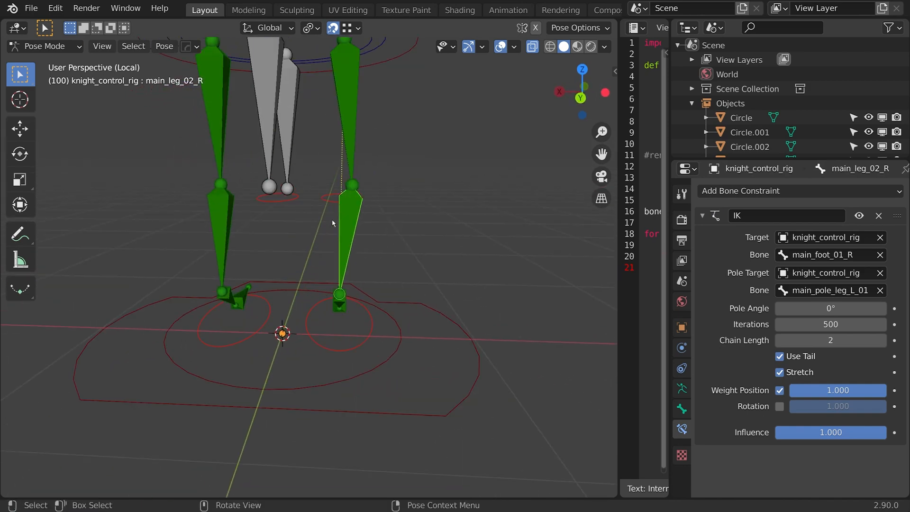
pyautogui.scroll(-4, 332, 223)
pyautogui.moveTo(332, 223); pyautogui.dragTo(176, 227, button='middle')
pyautogui.moveTo(429, 298); pyautogui.dragTo(378, 310, button='middle')
pyautogui.keyDown('shift'); pyautogui.moveTo(378, 310); pyautogui.dragTo(295, 339, button='middle'); pyautogui.keyUp('shift')
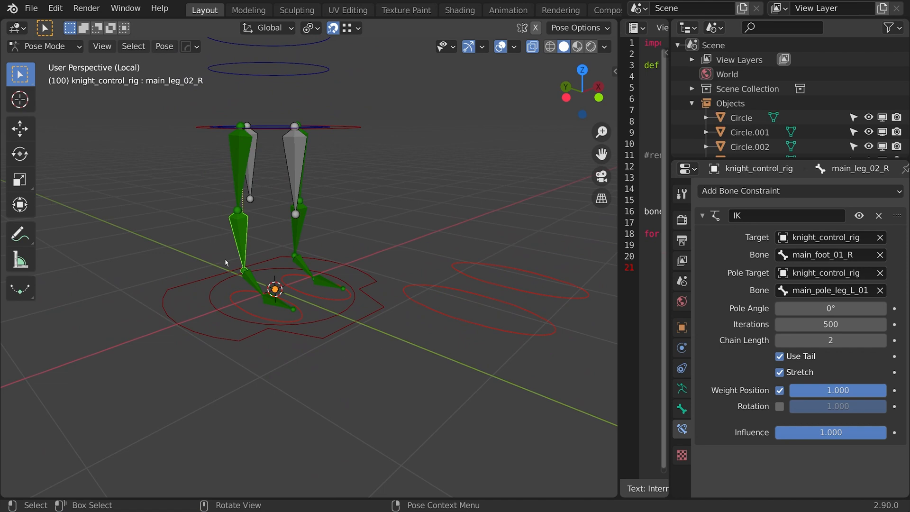
pyautogui.moveTo(815, 308); pyautogui.dragTo(776, 308)
pyautogui.click(841, 311)
pyautogui.write('-90')
pyautogui.press('Return')
# Step: Test-move the main_pole_leg_L_01 control to check how the knee follows, then cancel the move
pyautogui.moveTo(370, 275); pyautogui.dragTo(316, 332, button='middle')
pyautogui.click(329, 350)
pyautogui.press('g')
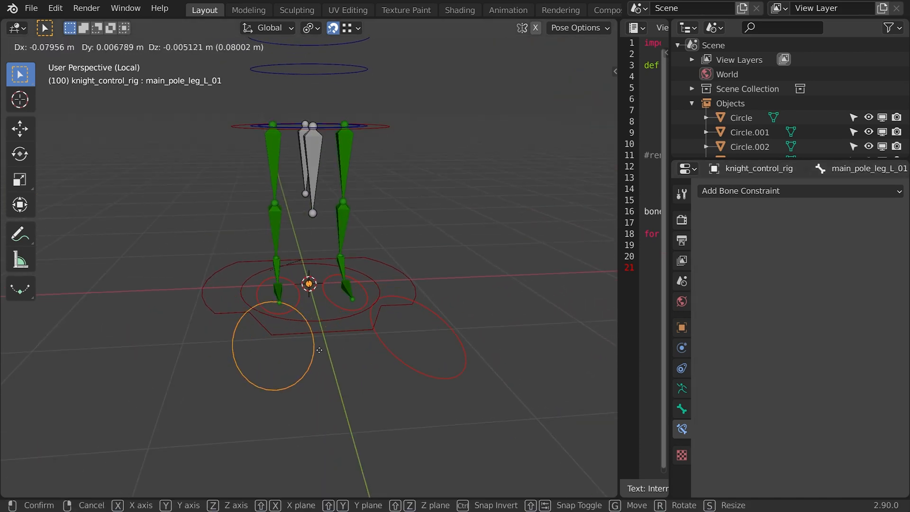
pyautogui.rightClick(327, 355)
# Step: Select main_leg_02_R and display the bone axes in the armature's viewport display settings
pyautogui.click(278, 233)
pyautogui.click(680, 390)
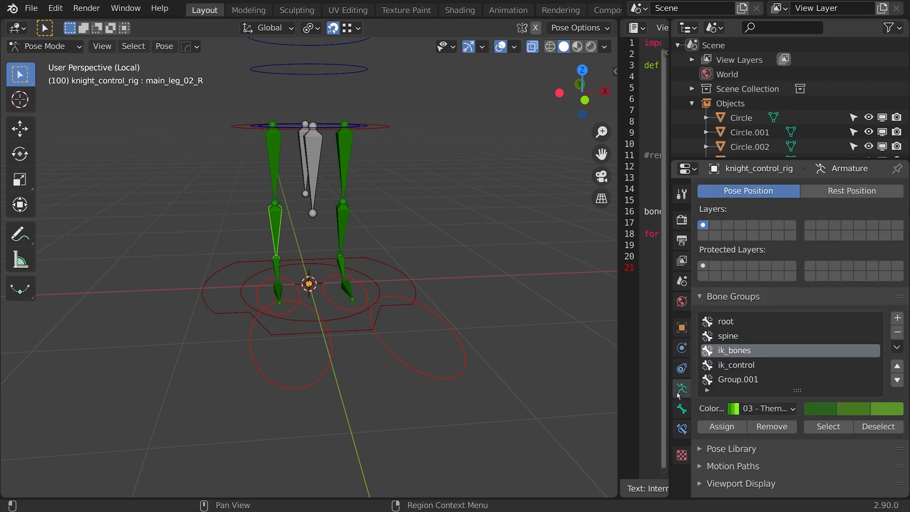
pyautogui.click(733, 296)
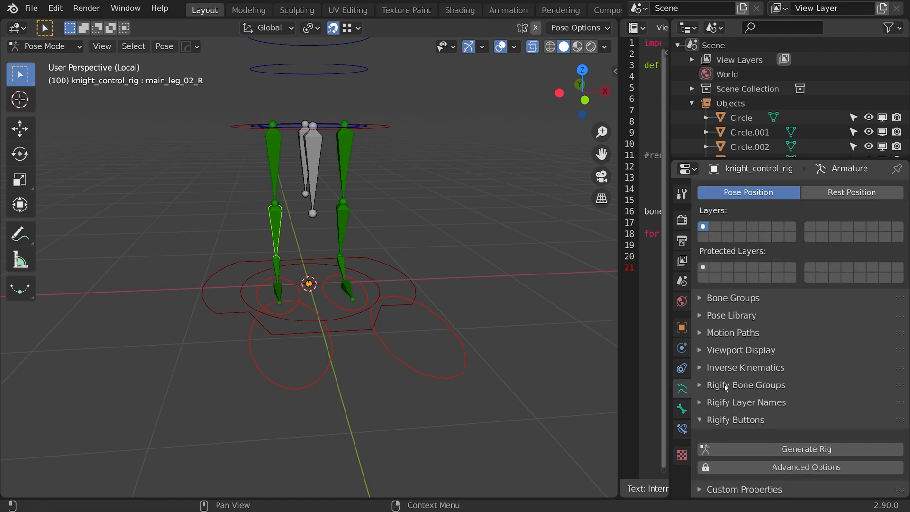
pyautogui.click(735, 351)
pyautogui.click(783, 406)
pyautogui.scroll(4, 479, 294)
pyautogui.moveTo(479, 294); pyautogui.dragTo(547, 317, button='middle')
pyautogui.keyDown('shift'); pyautogui.moveTo(369, 233); pyautogui.dragTo(365, 226, button='middle'); pyautogui.keyUp('shift')
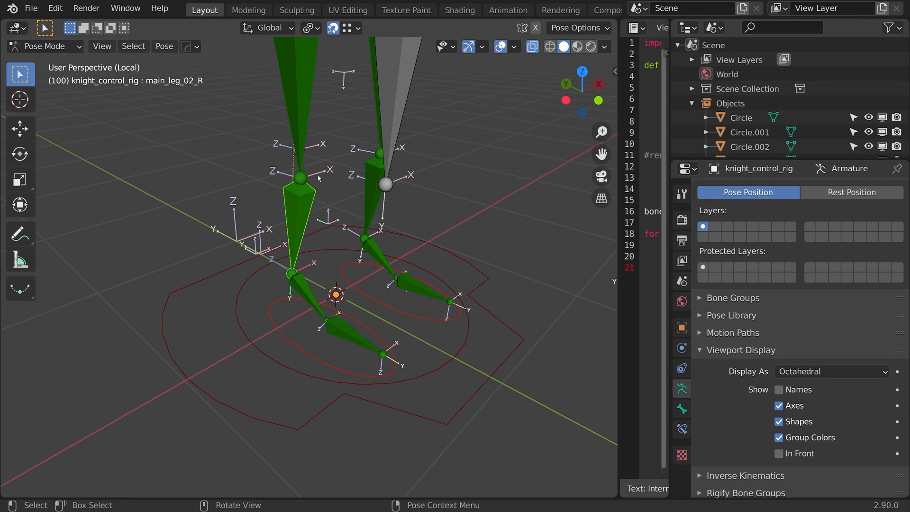
# Step: Check the viewport's annotation layer settings
pyautogui.press('n')
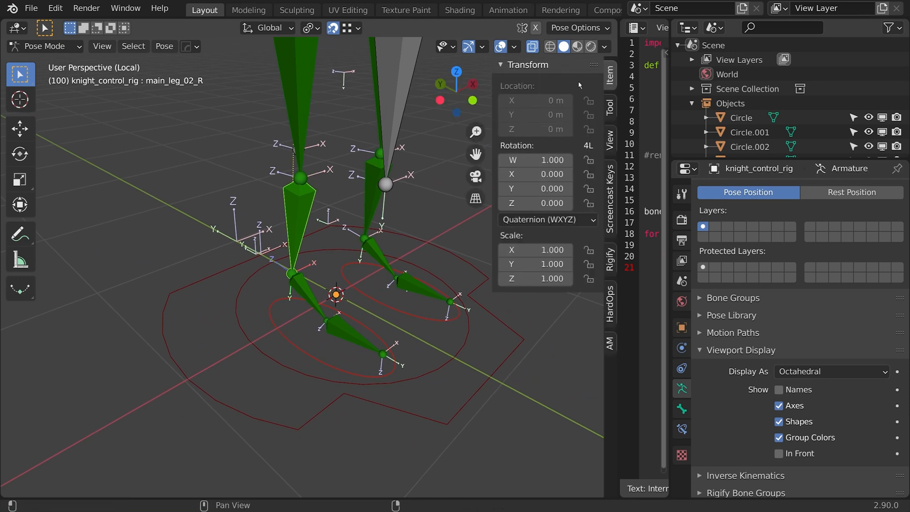
pyautogui.click(610, 139)
pyautogui.scroll(-5, 595, 430)
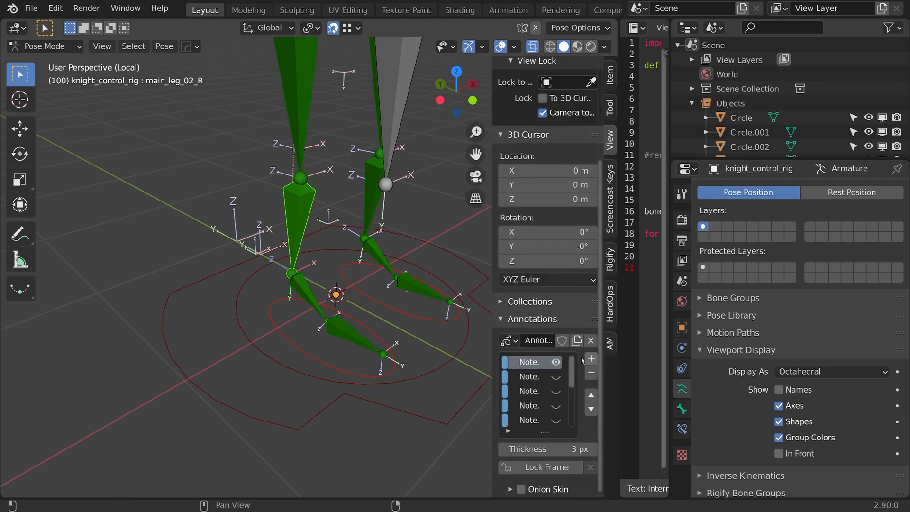
pyautogui.press('n')
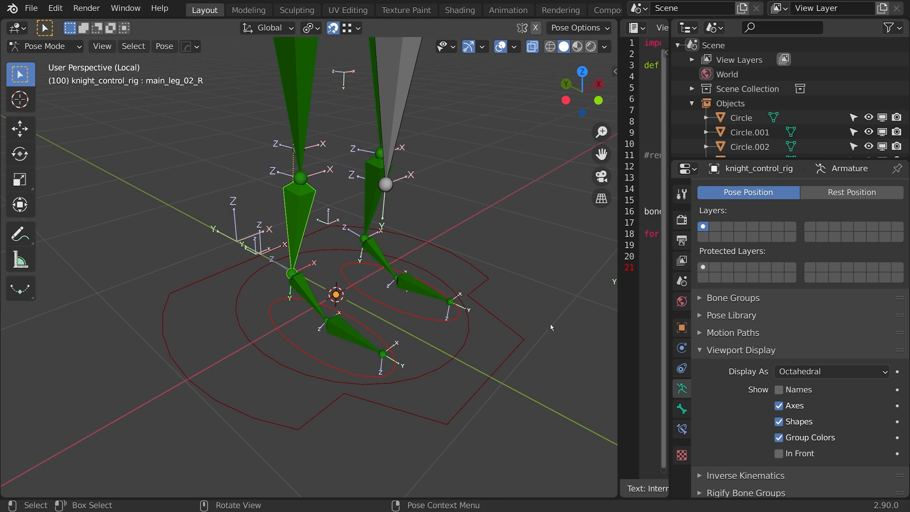
# Step: Reset the pole angle of the IK constraint on main_leg_02_R to 0° and view the knee against its pole control
pyautogui.click(681, 429)
pyautogui.click(820, 307)
pyautogui.write('-90d')
pyautogui.press('Return')
pyautogui.moveTo(585, 297); pyautogui.dragTo(369, 248, button='middle')
pyautogui.moveTo(369, 247); pyautogui.dragTo(320, 262, button='middle')
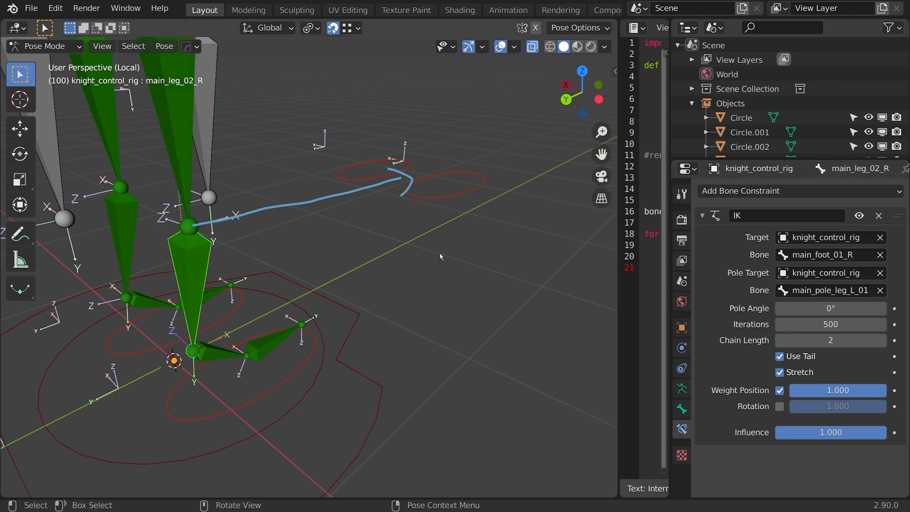
# Step: Hide the annotation layer that holds the arrow from the knee to the pole control
pyautogui.press('n')
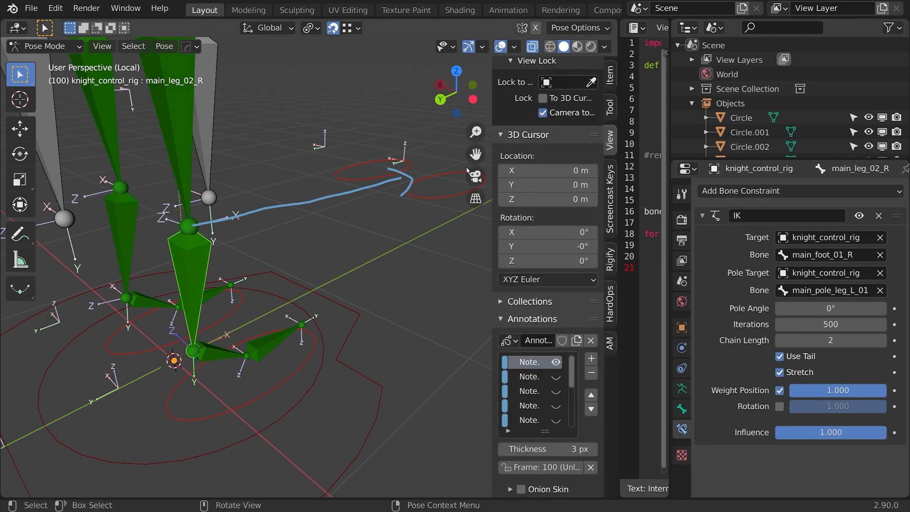
pyautogui.click(557, 362)
pyautogui.press('n')
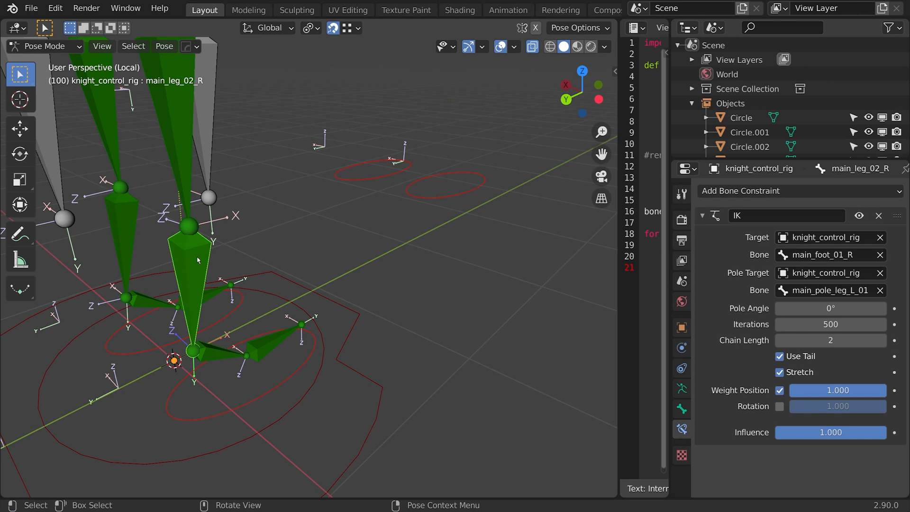
# Step: Set the pole angle of the IK constraint on main_leg_02_R to -90°
pyautogui.doubleClick(801, 307)
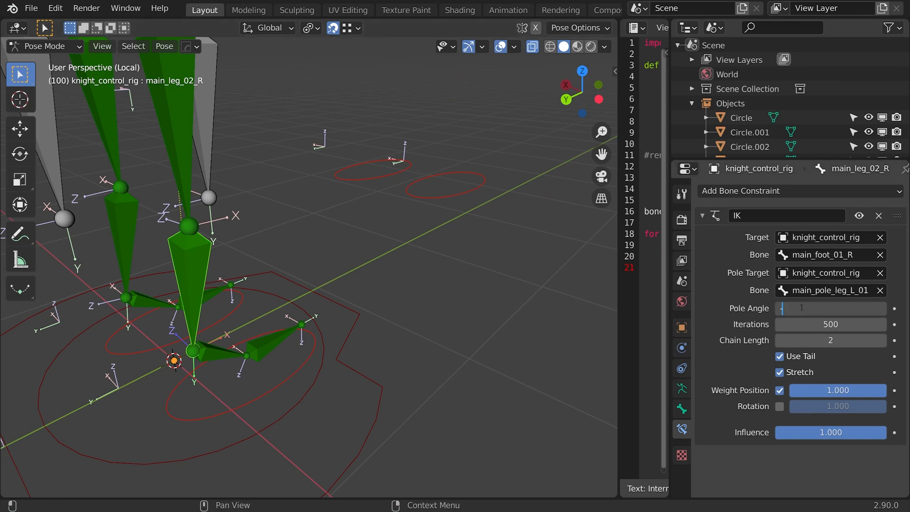
pyautogui.write('-90')
pyautogui.press('Return')
pyautogui.moveTo(407, 284); pyautogui.dragTo(252, 282, button='middle')
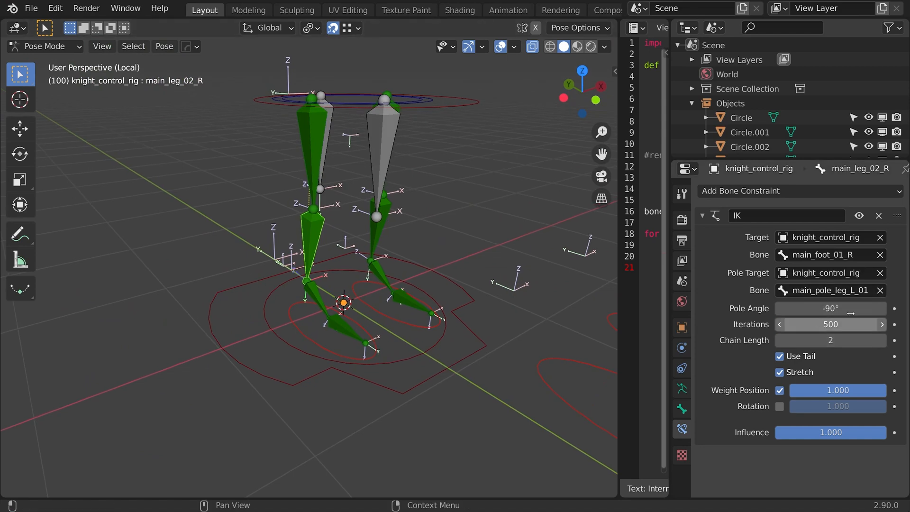
# Step: Try moving the main_pole_leg_L_01 control to test how the knee of main_leg_02_R follows it
pyautogui.moveTo(417, 180); pyautogui.dragTo(362, 169, button='middle')
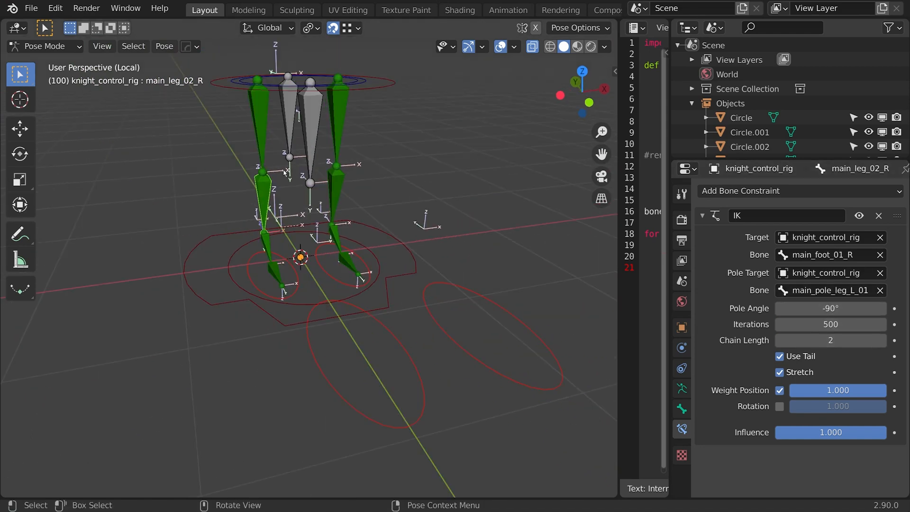
pyautogui.click(410, 357)
pyautogui.press('g')
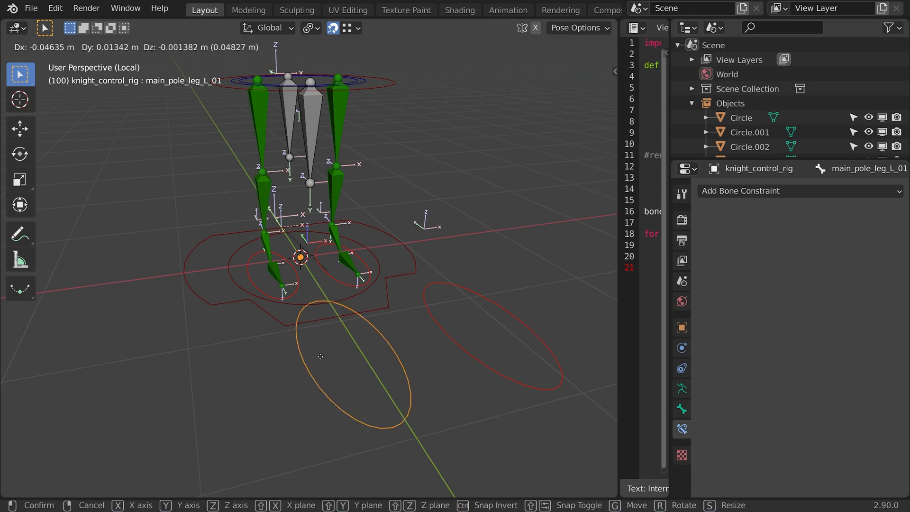
pyautogui.rightClick(364, 339)
pyautogui.hotkey('ctrl', 'z')
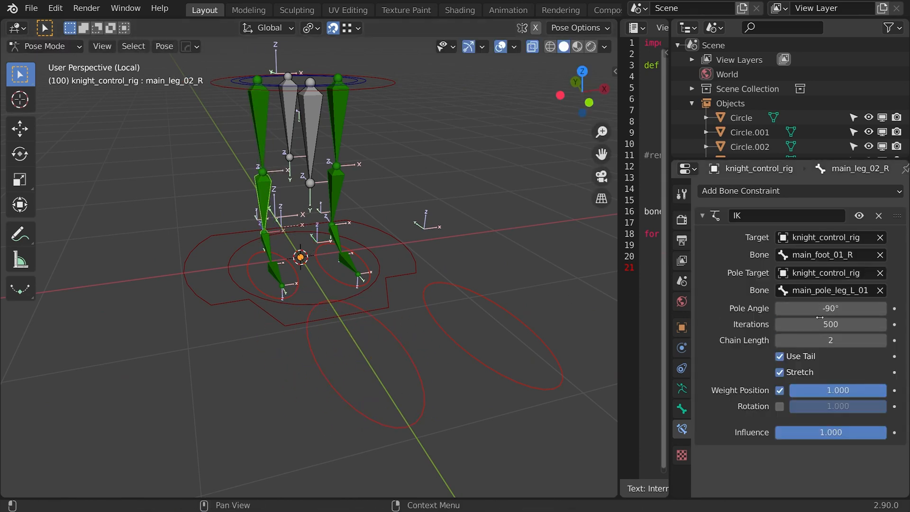
pyautogui.hotkey('ctrl', 'Tab')
pyautogui.hotkey('ctrl', 'Tab')
# Step: Set the pole target of the IK constraint on main_leg_02_L to knight_control_rig
pyautogui.click(333, 183)
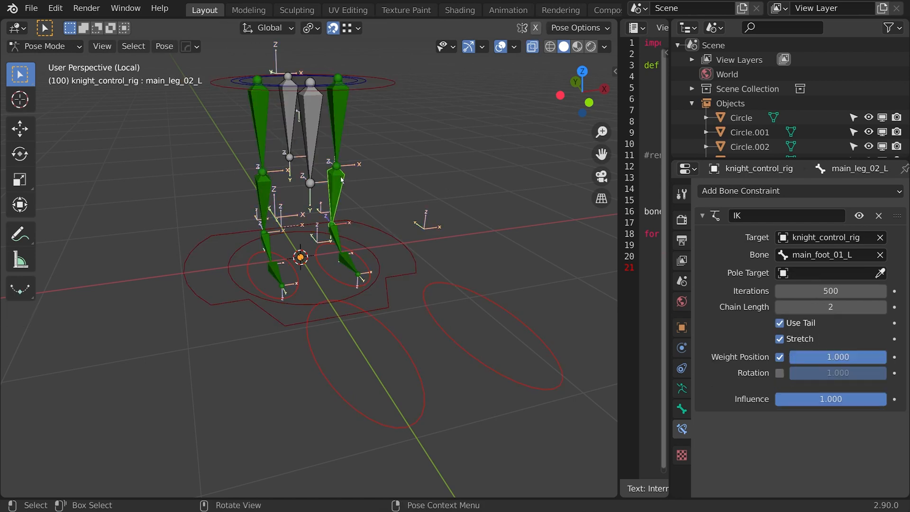
pyautogui.click(823, 273)
pyautogui.write('knight')
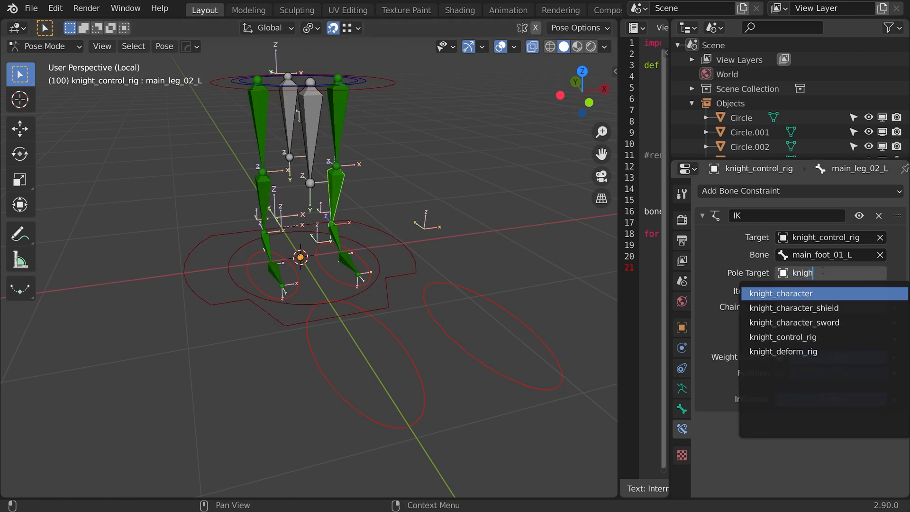
pyautogui.press('Down')
pyautogui.press('Down')
pyautogui.press('Down')
pyautogui.press('Return')
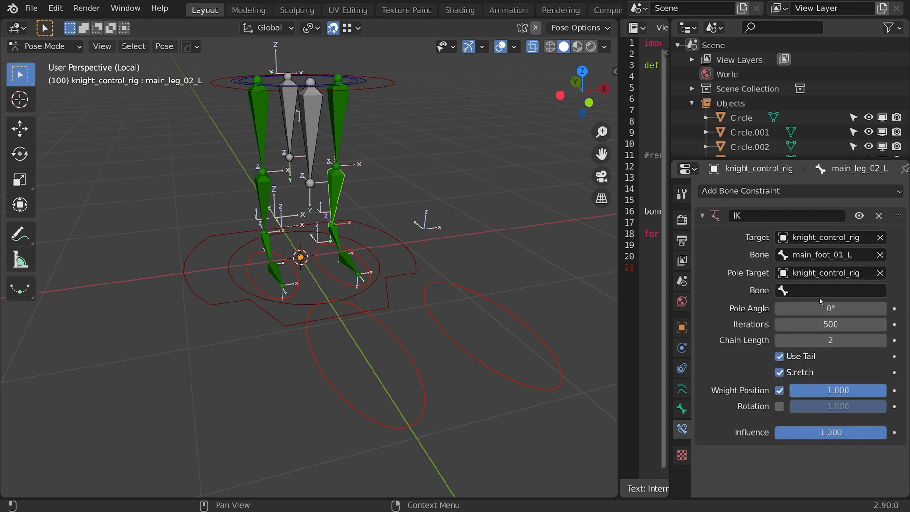
# Step: Set the pole bone of the IK constraint on main_leg_02_L to main_pole_leg_R_01
pyautogui.click(820, 290)
pyautogui.write('main_pole_leg_L_01')
pyautogui.click(846, 309)
pyautogui.click(859, 292)
pyautogui.click(857, 291)
pyautogui.press('BackSpace')
pyautogui.write('R')
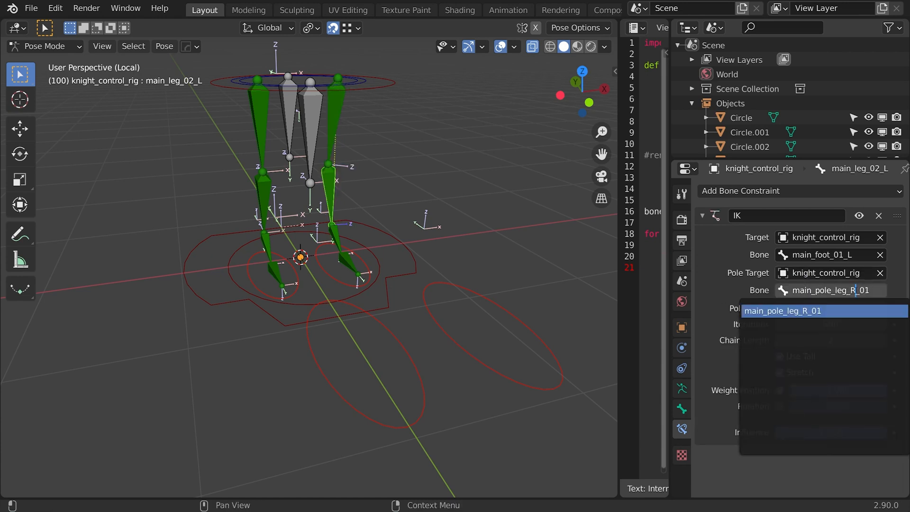
pyautogui.press('Return')
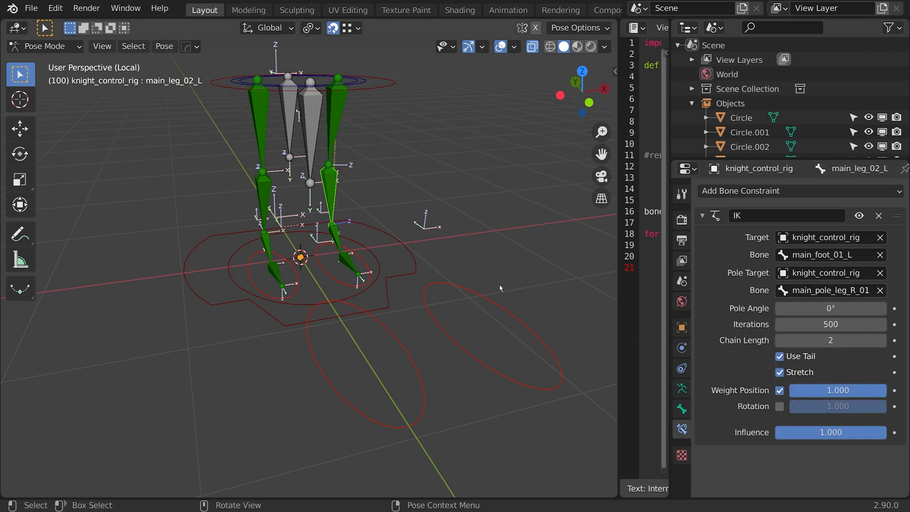
# Step: Swap the names of the two knee pole bones, main_pole_leg_R_01 and main_pole_leg_L_01, to match their sides
pyautogui.click(492, 300)
pyautogui.click(681, 388)
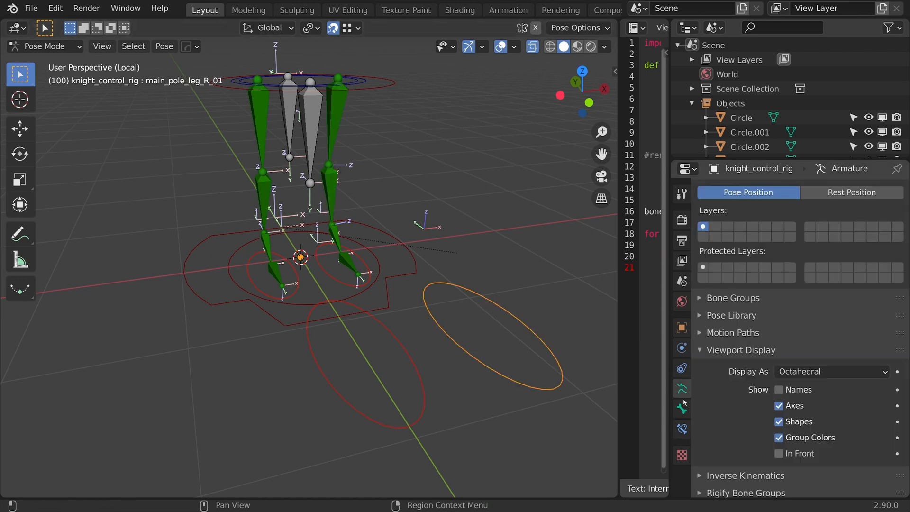
pyautogui.click(681, 409)
pyautogui.click(785, 190)
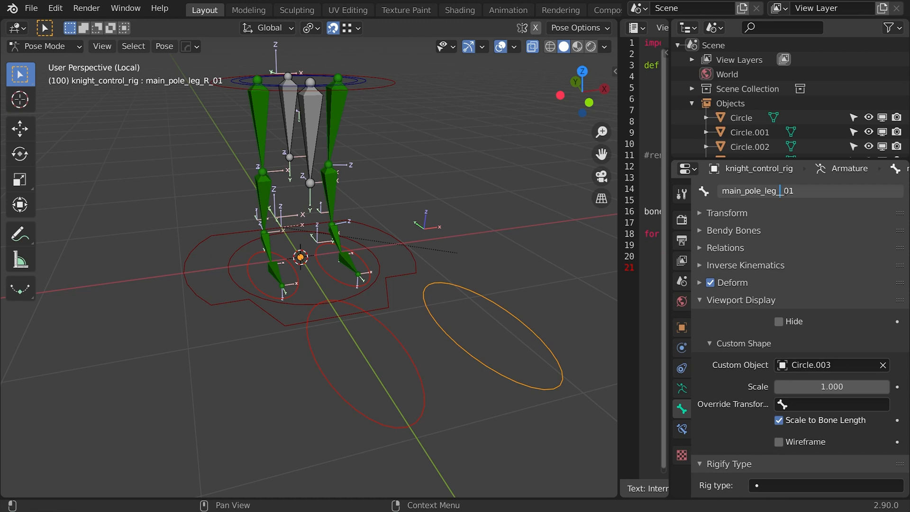
pyautogui.write('L')
pyautogui.press('Return')
pyautogui.click(406, 352)
pyautogui.click(784, 191)
pyautogui.write('R')
pyautogui.press('Return')
pyautogui.click(541, 335)
# Step: Check the IK pole bone of main_leg_02_R and set the pole angle of main_leg_02_L's IK constraint to -90°
pyautogui.click(256, 181)
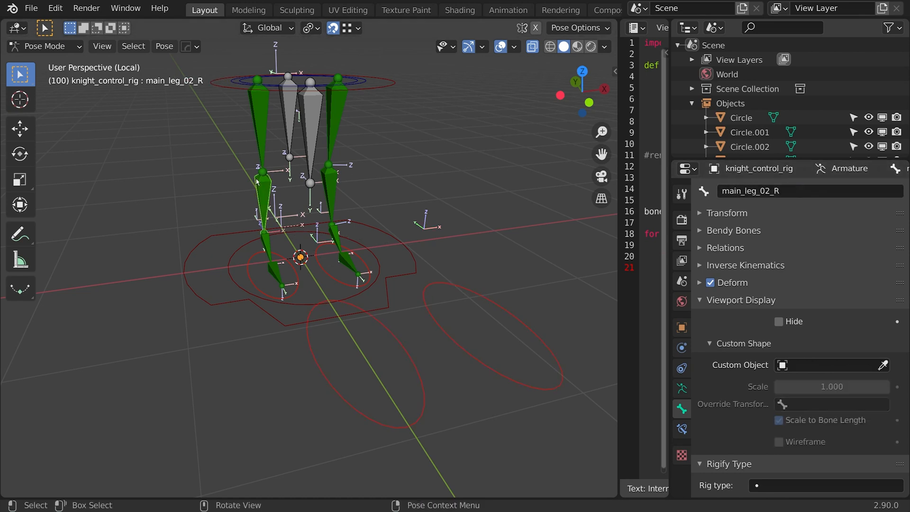
pyautogui.click(680, 431)
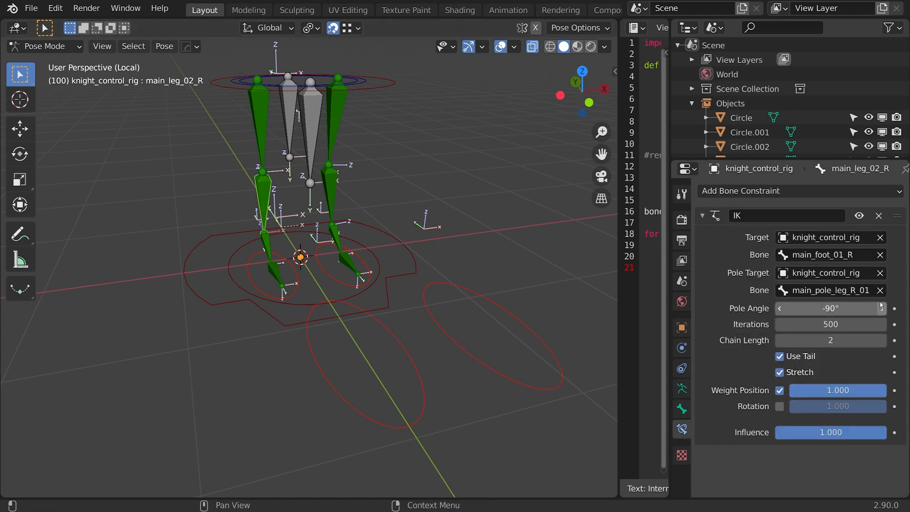
pyautogui.click(336, 187)
pyautogui.click(823, 308)
pyautogui.write('-90')
pyautogui.press('Return')
# Step: Leave local view to bring back the knight and hide the bone axes of the control rig
pyautogui.moveTo(408, 293); pyautogui.dragTo(303, 294, button='middle')
pyautogui.press('KP_Divide')
pyautogui.scroll(-4, 374, 301)
pyautogui.scroll(4, 361, 300)
pyautogui.click(681, 388)
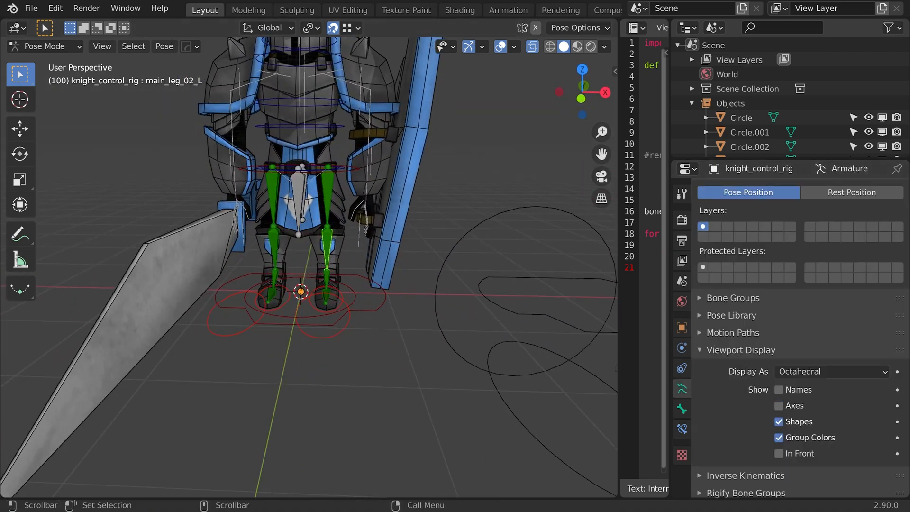
# Step: Test the right leg's IK by moving the right foot control and trying a move of main_pole_leg_R_01
pyautogui.moveTo(281, 310); pyautogui.dragTo(303, 285, button='middle')
pyautogui.scroll(1, 290, 307)
pyautogui.press('g')
pyautogui.click(277, 254)
pyautogui.click(224, 262)
pyautogui.moveTo(225, 271); pyautogui.dragTo(209, 293, button='middle')
pyautogui.press('g')
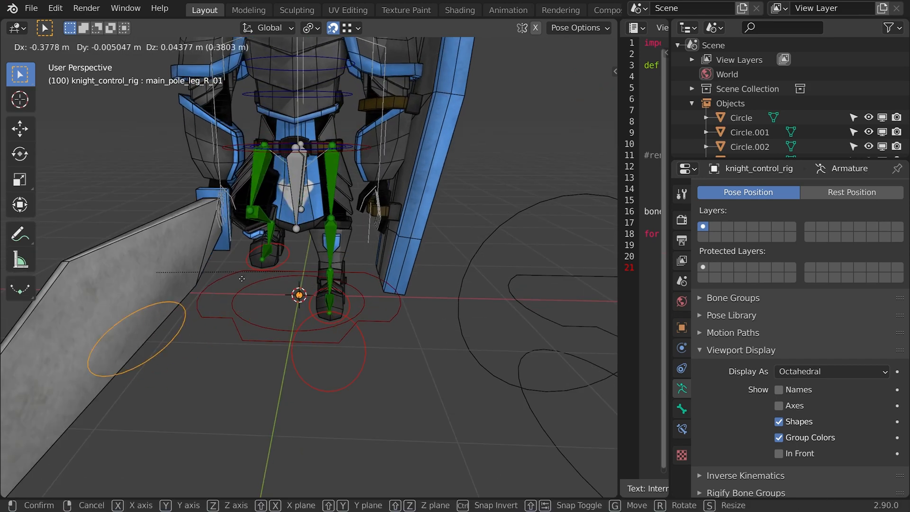
pyautogui.rightClick(269, 281)
# Step: Move main_pole_leg_R_01 sideways to test the knee, and clear the locations of it and the right foot control
pyautogui.moveTo(260, 283); pyautogui.dragTo(310, 287, button='middle')
pyautogui.press('h')
pyautogui.hotkey('alt', 'h')
pyautogui.press('g')
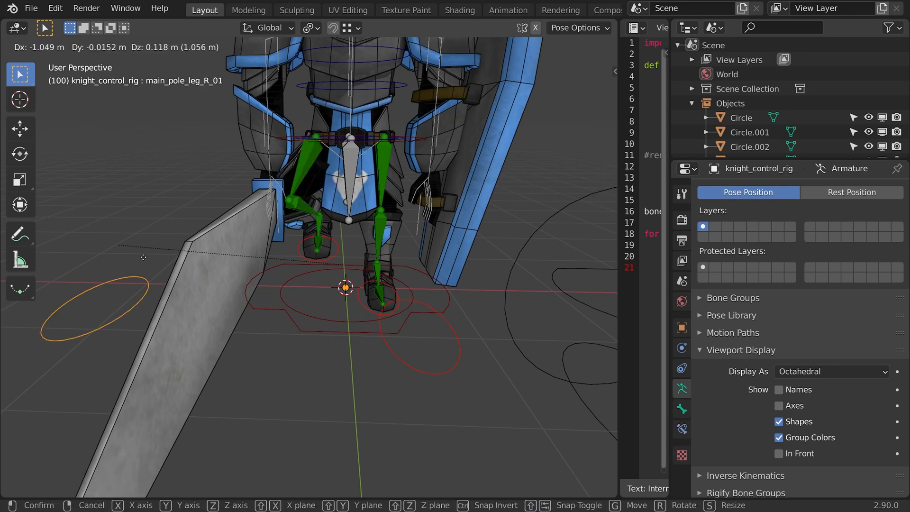
pyautogui.click(347, 243)
pyautogui.click(338, 247)
pyautogui.hotkey('alt', 'g')
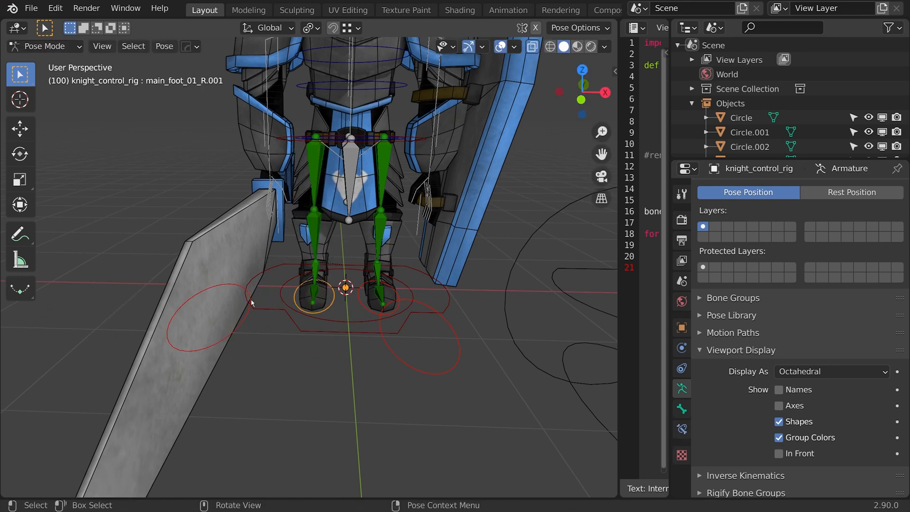
pyautogui.click(246, 320)
pyautogui.hotkey('alt', 'g')
# Step: Test-move the right foot control and its knee pole again, clearing each control's location
pyautogui.click(333, 299)
pyautogui.press('g')
pyautogui.click(342, 293)
pyautogui.hotkey('alt', 'g')
pyautogui.click(329, 310)
pyautogui.press('g')
pyautogui.click(251, 247)
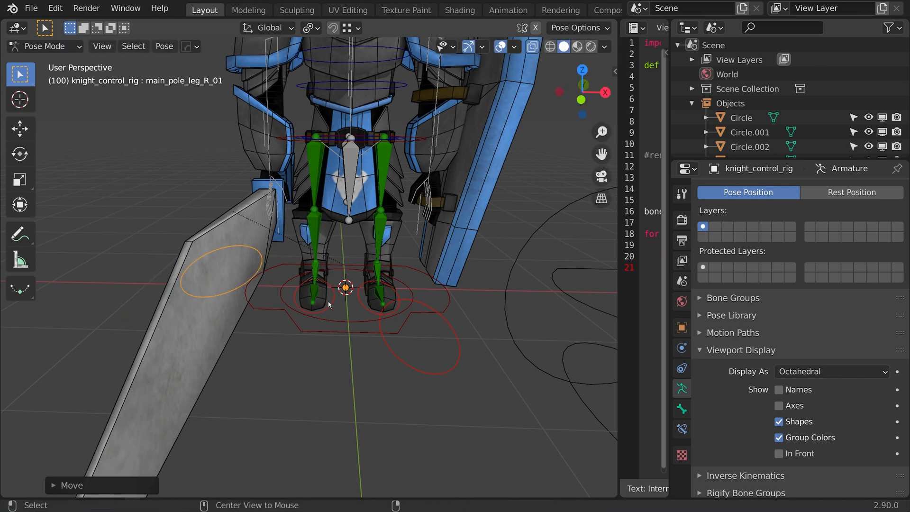
pyautogui.hotkey('alt', 'g')
# Step: Switch the rig to object mode and add a mesh circle for a new control shape
pyautogui.keyDown('alt'); pyautogui.scroll(-1, 345, 302); pyautogui.keyUp('alt')
pyautogui.scroll(-1, 345, 303)
pyautogui.moveTo(345, 302)
pyautogui.mouseDown(button='middle')
pyautogui.moveTo(381, 302)
pyautogui.moveTo(331, 307)
pyautogui.mouseUp(button='middle')
pyautogui.click(374, 302)
pyautogui.scroll(-1, 331, 307)
pyautogui.moveTo(350, 302); pyautogui.dragTo(296, 285, button='middle')
pyautogui.hotkey('ctrl', 'Tab')
pyautogui.hotkey('shift', 'a')
pyautogui.moveTo(281, 226)
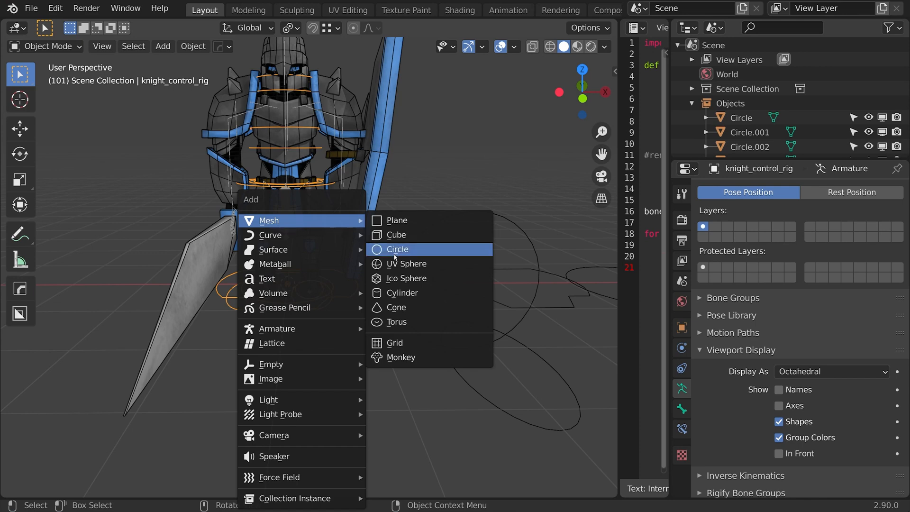
pyautogui.click(478, 260)
# Step: Move the new circle along the X axis, clear of the other control shapes
pyautogui.scroll(-2, 393, 259)
pyautogui.keyDown('shift'); pyautogui.moveTo(392, 259); pyautogui.dragTo(269, 263, button='middle'); pyautogui.keyUp('shift')
pyautogui.press('g')
pyautogui.press('x')
pyautogui.click(540, 284)
# Step: In edit mode, select four corner vertices of the circle in top view and move them along Z
pyautogui.keyDown('shift'); pyautogui.moveTo(540, 284); pyautogui.dragTo(284, 315, button='middle'); pyautogui.keyUp('shift')
pyautogui.scroll(3, 287, 332)
pyautogui.press('Tab')
pyautogui.moveTo(288, 351); pyautogui.dragTo(344, 379, button='middle')
pyautogui.keyDown('shift'); pyautogui.moveTo(344, 379); pyautogui.dragTo(390, 306, button='middle'); pyautogui.keyUp('shift')
pyautogui.scroll(1, 390, 307)
pyautogui.scroll(2, 323, 331)
pyautogui.click(267, 339)
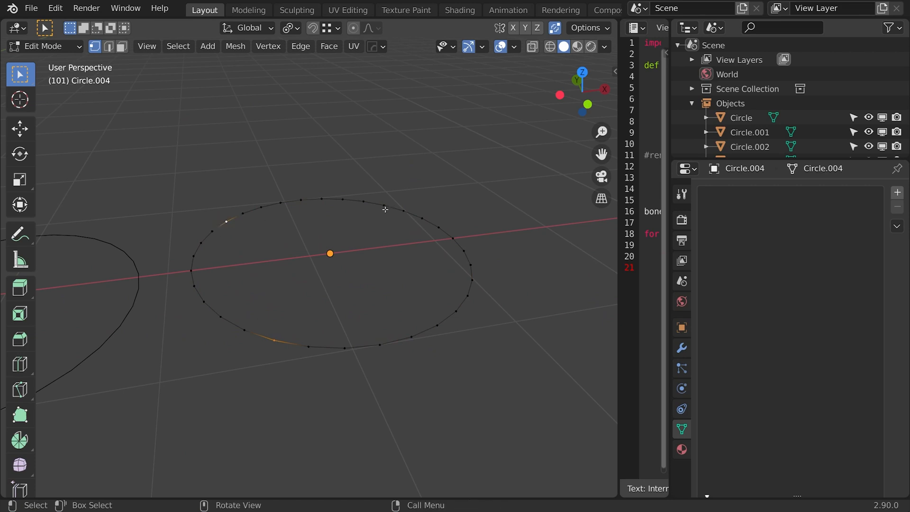
pyautogui.press('KP_7')
pyautogui.press('b')
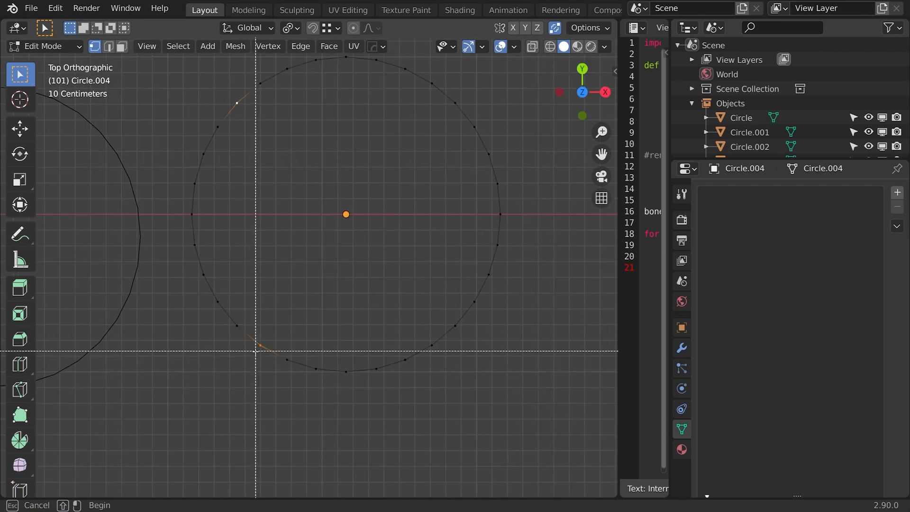
pyautogui.moveTo(254, 352); pyautogui.dragTo(464, 111)
pyautogui.press('b')
pyautogui.press('b')
pyautogui.moveTo(464, 112); pyautogui.dragTo(361, 286, button='middle')
pyautogui.press('g')
pyautogui.press('z')
pyautogui.click(364, 194)
pyautogui.moveTo(201, 236); pyautogui.dragTo(209, 223, button='middle')
# Step: Delete the circle's remaining vertices, keeping only the four corner vertices
pyautogui.press('b')
pyautogui.moveTo(209, 223); pyautogui.dragTo(473, 362)
pyautogui.press('x')
pyautogui.click(406, 347)
# Step: Connect the four corner vertices with edges to form a square outline
pyautogui.moveTo(229, 226); pyautogui.dragTo(246, 217, button='middle')
pyautogui.moveTo(204, 248); pyautogui.dragTo(274, 142)
pyautogui.press('f')
pyautogui.moveTo(335, 97); pyautogui.dragTo(480, 206)
pyautogui.press('f')
pyautogui.moveTo(407, 98); pyautogui.dragTo(220, 150)
pyautogui.press('f')
# Step: Duplicate the square outline and offset the copy along Z
pyautogui.moveTo(162, 77); pyautogui.dragTo(474, 231)
pyautogui.keyDown('shift'); pyautogui.moveTo(474, 232); pyautogui.dragTo(464, 275, button='middle'); pyautogui.keyUp('shift')
pyautogui.hotkey('shift', 'd')
pyautogui.press('z')
pyautogui.click(433, 206)
# Step: Join the matching corners of the two squares with vertical edges to form a wireframe box
pyautogui.press('b')
pyautogui.moveTo(238, 260); pyautogui.dragTo(317, 284)
pyautogui.moveTo(409, 287); pyautogui.dragTo(510, 129)
pyautogui.press('f')
pyautogui.moveTo(384, 224); pyautogui.dragTo(326, 97)
pyautogui.press('f')
pyautogui.moveTo(186, 243); pyautogui.dragTo(231, 112)
pyautogui.press('f')
# Step: Leave the box's edit mode and set Circle.004 as the custom shape of main_pole_leg_L_01 in pose mode
pyautogui.scroll(-5, 232, 163)
pyautogui.keyDown('shift'); pyautogui.moveTo(331, 258); pyautogui.dragTo(414, 256, button='middle'); pyautogui.keyUp('shift')
pyautogui.press('a')
pyautogui.moveTo(315, 169); pyautogui.dragTo(455, 274)
pyautogui.scroll(-1, 368, 297)
pyautogui.keyDown('shift'); pyautogui.moveTo(368, 297); pyautogui.dragTo(449, 203, button='middle'); pyautogui.keyUp('shift')
pyautogui.scroll(5, 260, 252)
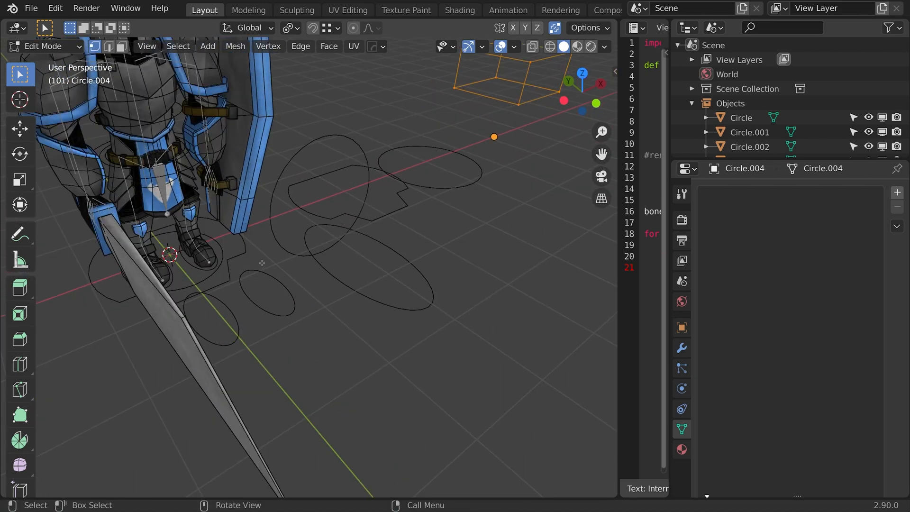
pyautogui.press('Tab')
pyautogui.click(270, 282)
pyautogui.hotkey('ctrl', 'Tab')
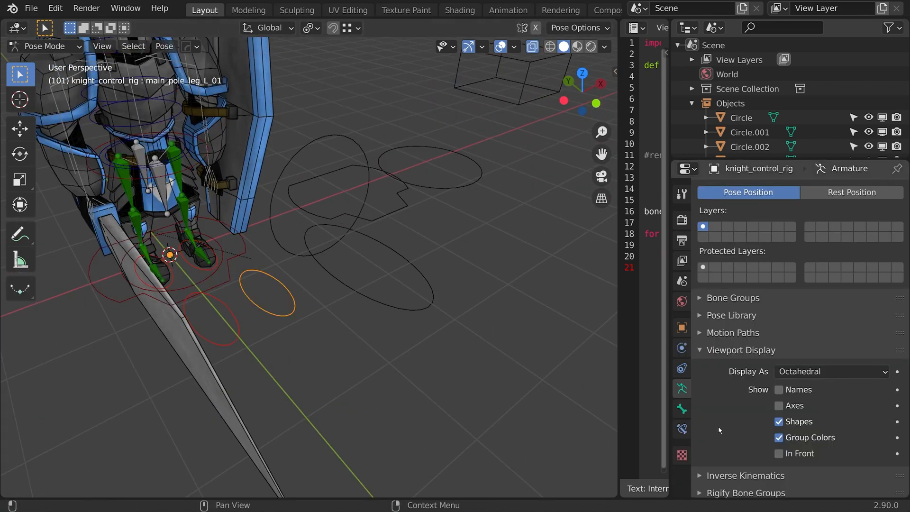
pyautogui.click(681, 408)
pyautogui.click(825, 365)
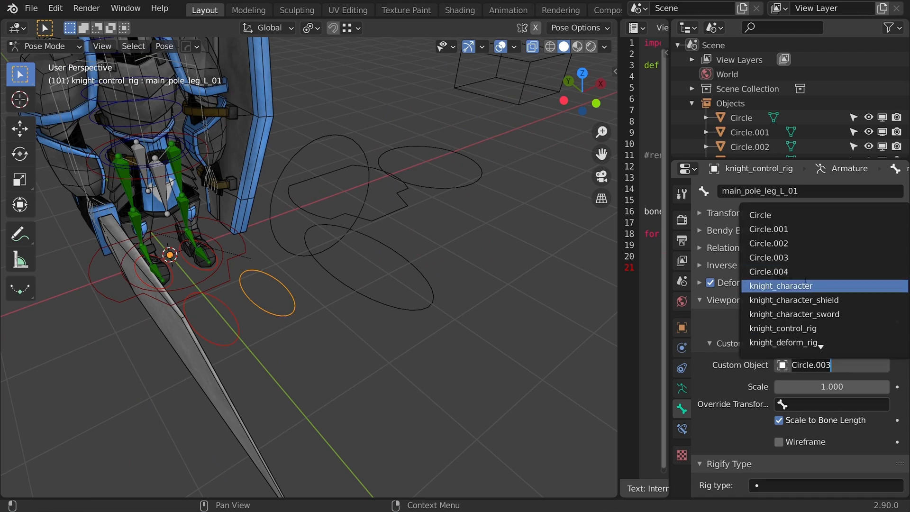
pyautogui.click(768, 271)
# Step: Set Circle.004 as the custom shape of main_pole_leg_R_01
pyautogui.click(226, 309)
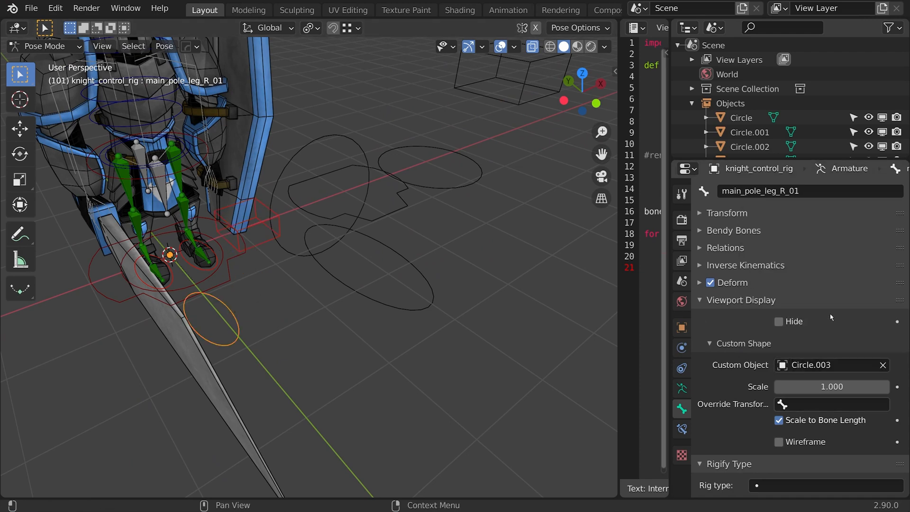
pyautogui.click(827, 365)
pyautogui.moveTo(531, 219); pyautogui.dragTo(388, 189, button='middle')
pyautogui.scroll(-3, 469, 167)
# Step: In object mode, clear the Circle.004 box's location and move it along X to about -2.45 m
pyautogui.click(467, 169)
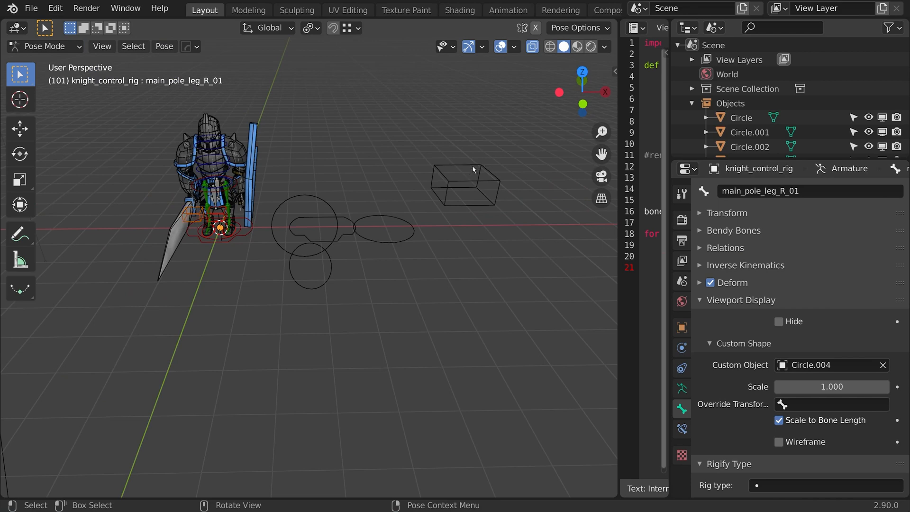
pyautogui.hotkey('ctrl', 'Tab')
pyautogui.click(470, 171)
pyautogui.hotkey('alt', 'g')
pyautogui.press('KP_Decimal')
pyautogui.moveTo(456, 232); pyautogui.dragTo(359, 271, button='middle')
pyautogui.scroll(3, 403, 237)
pyautogui.press('g')
pyautogui.press('x')
pyautogui.click(319, 236)
pyautogui.click(356, 275)
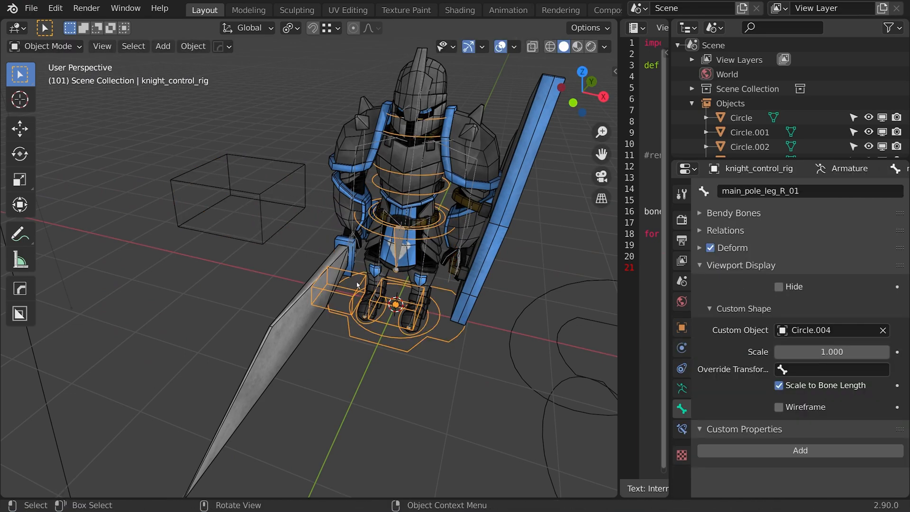
# Step: Open the Circle.004 box in edit mode and scale its mesh down
pyautogui.click(290, 220)
pyautogui.moveTo(290, 219); pyautogui.dragTo(292, 224, button='middle')
pyautogui.press('Tab')
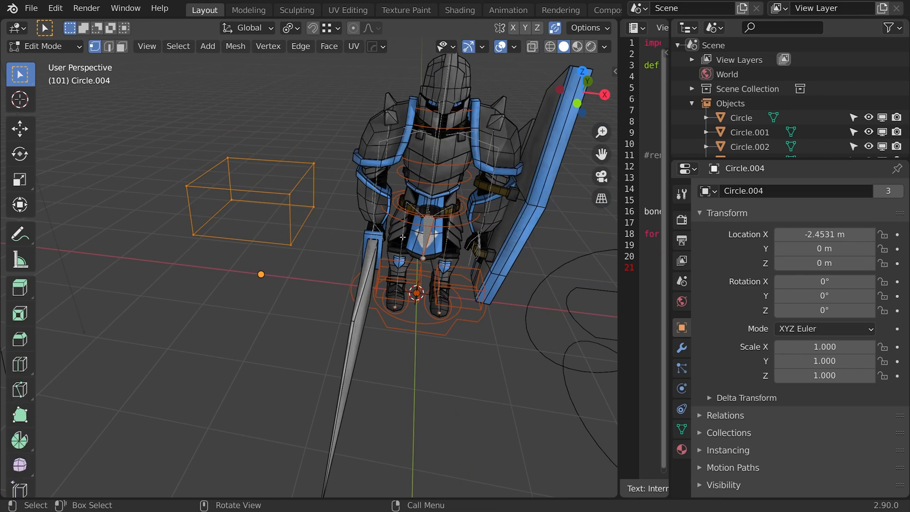
pyautogui.press('s')
pyautogui.press('x')
pyautogui.click(308, 285)
# Step: Narrow the Circle.004 box mesh along the X axis
pyautogui.moveTo(308, 284); pyautogui.dragTo(350, 207, button='middle')
pyautogui.press('s')
pyautogui.press('x')
pyautogui.press('Escape')
pyautogui.press('s')
pyautogui.press('x')
pyautogui.press('Escape')
pyautogui.press('s')
pyautogui.press('x')
pyautogui.click(309, 224)
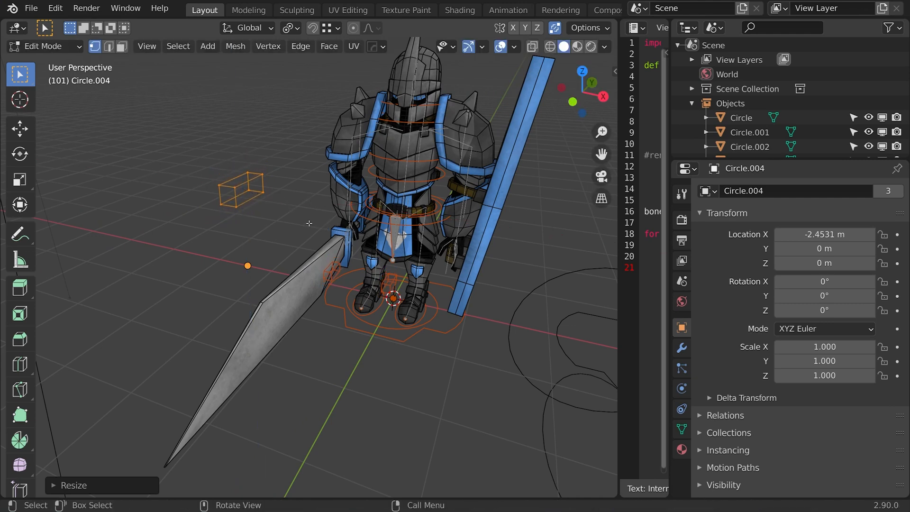
# Step: Scale down the front end face of the Circle.004 box to taper it, and return to object mode
pyautogui.moveTo(309, 223); pyautogui.dragTo(455, 280, button='middle')
pyautogui.press('s')
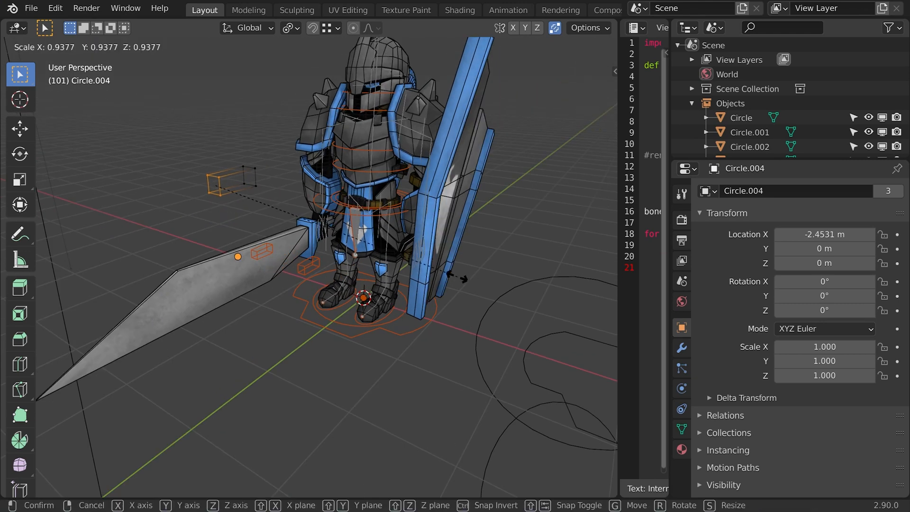
pyautogui.click(298, 258)
pyautogui.press('Tab')
# Step: Select knight_control_rig and switch it to pose mode
pyautogui.moveTo(298, 258); pyautogui.dragTo(296, 232, button='middle')
pyautogui.scroll(1, 332, 279)
pyautogui.scroll(-1, 351, 286)
pyautogui.click(390, 294)
pyautogui.hotkey('ctrl', 'Tab')
# Step: Test the right leg IK by moving the foot control main_foot_01_R.001
pyautogui.click(381, 290)
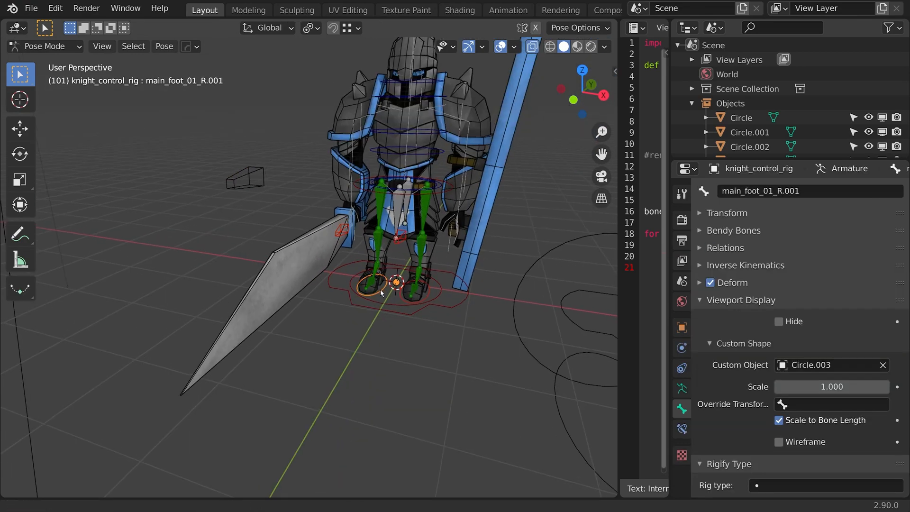
pyautogui.keyDown('shift'); pyautogui.moveTo(380, 289); pyautogui.dragTo(368, 303, button='middle'); pyautogui.keyUp('shift')
pyautogui.scroll(3, 368, 303)
pyautogui.press('g')
pyautogui.click(375, 251)
# Step: Test the rig by moving the hip control, and clear its location
pyautogui.click(344, 240)
pyautogui.press('g')
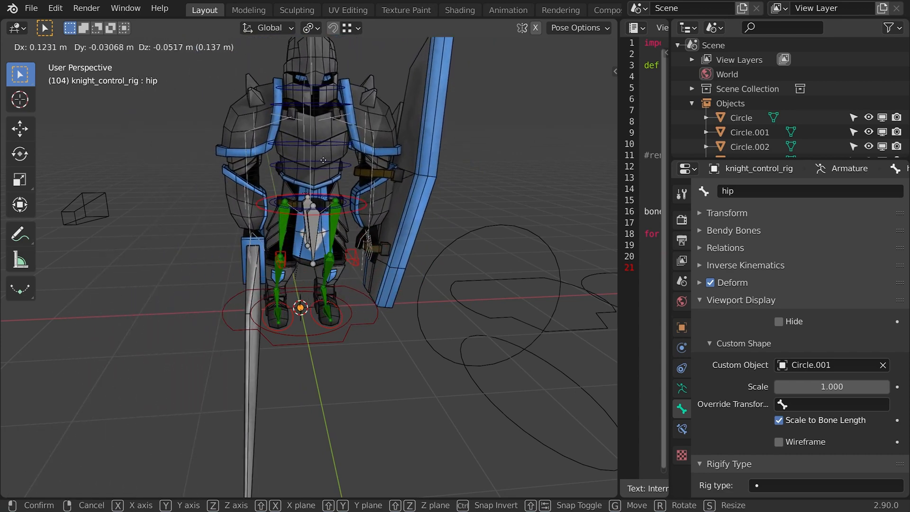
pyautogui.click(318, 160)
pyautogui.hotkey('alt', 'g')
# Step: Try rotating the main_flap_01 bone and moving the left foot control main_foot_01_L.001
pyautogui.press('r')
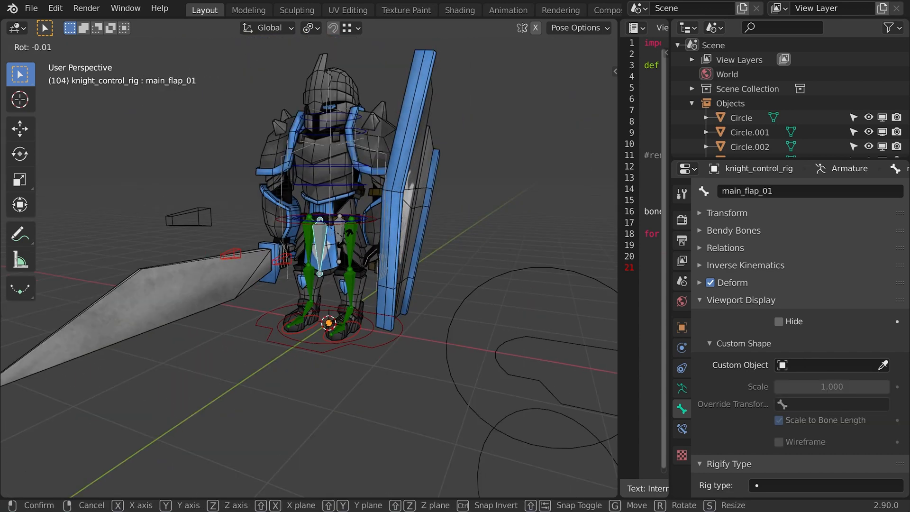
pyautogui.press('r')
pyautogui.click(348, 242)
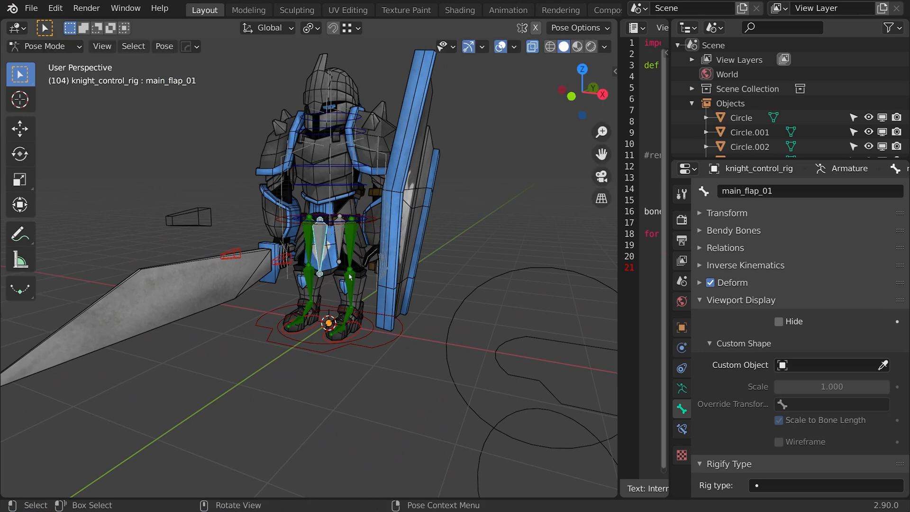
pyautogui.click(353, 339)
pyautogui.press('g')
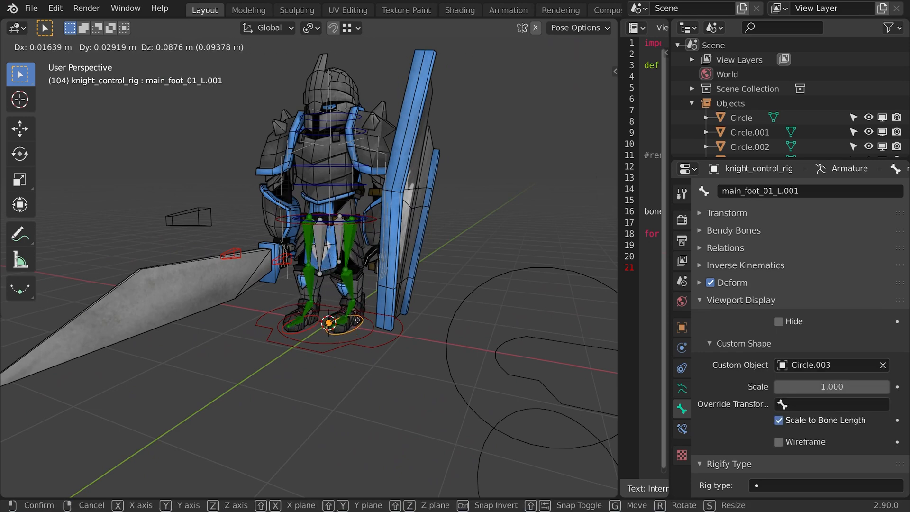
pyautogui.rightClick(345, 317)
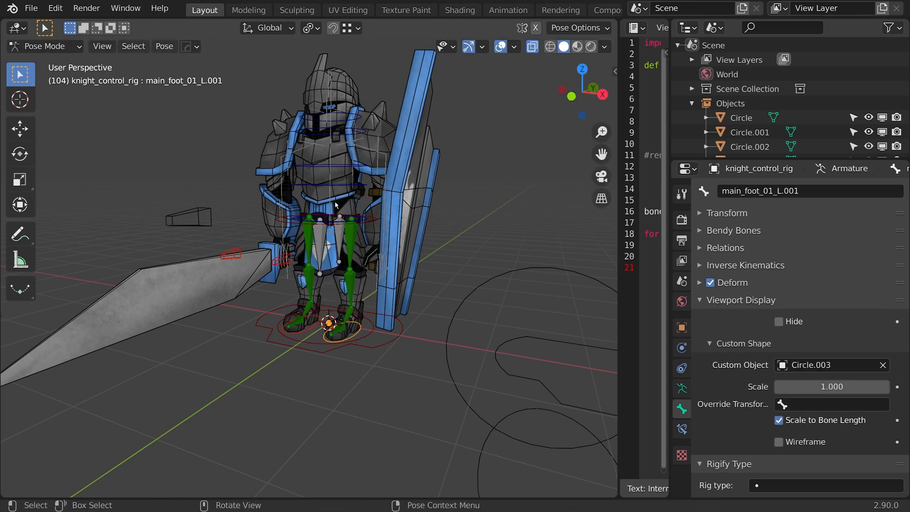